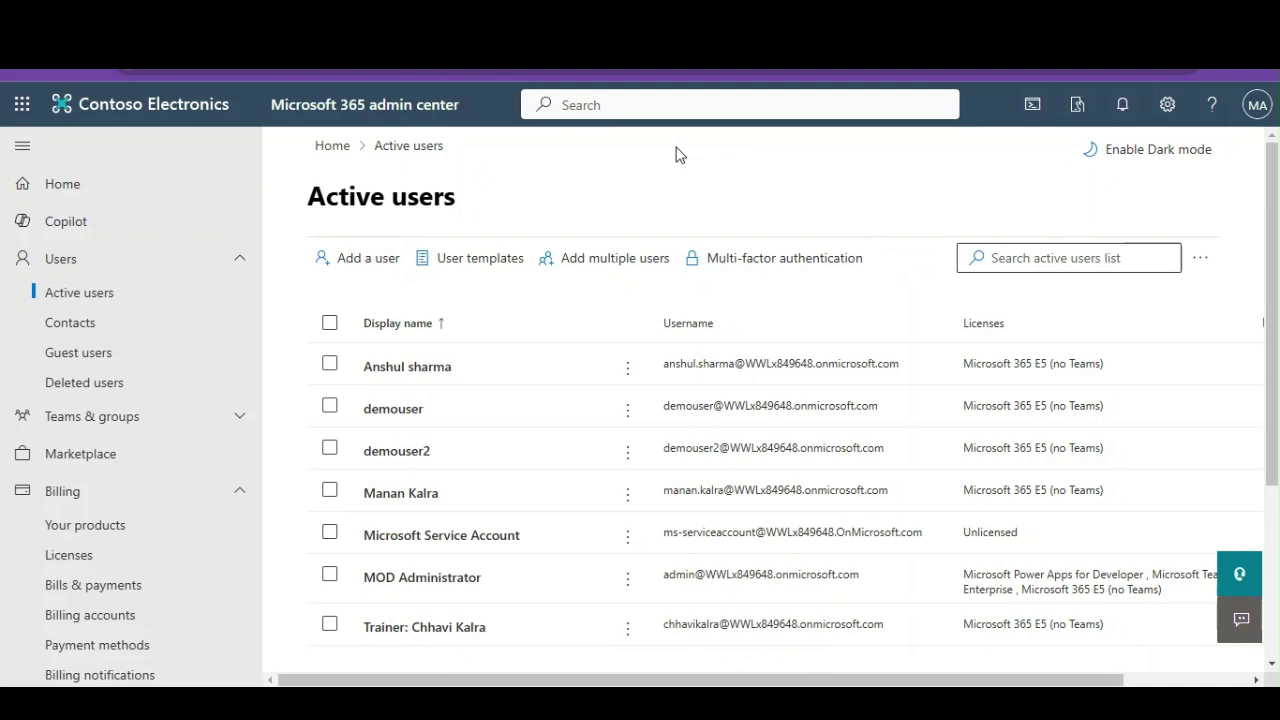
- Confirm the signed-in admin, tick four users plus the trainer in Active users, then bring up OneDrive
left_click(1266, 112)
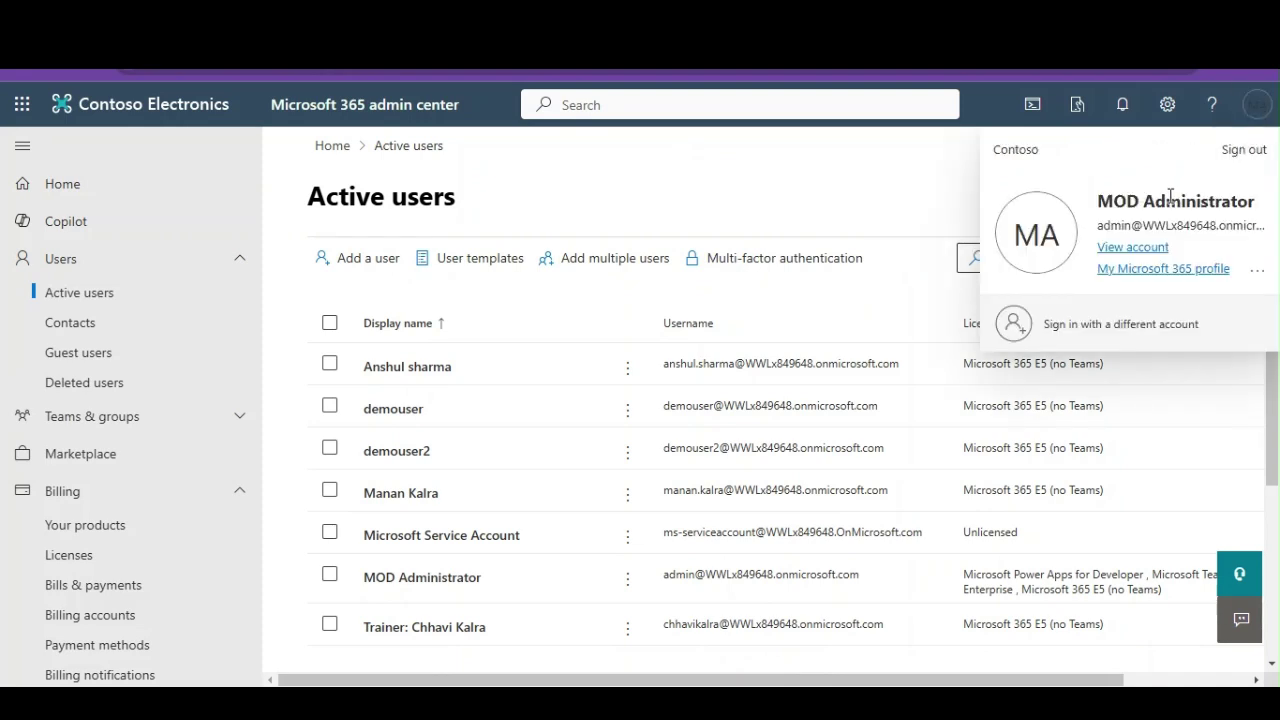
left_click(895, 197)
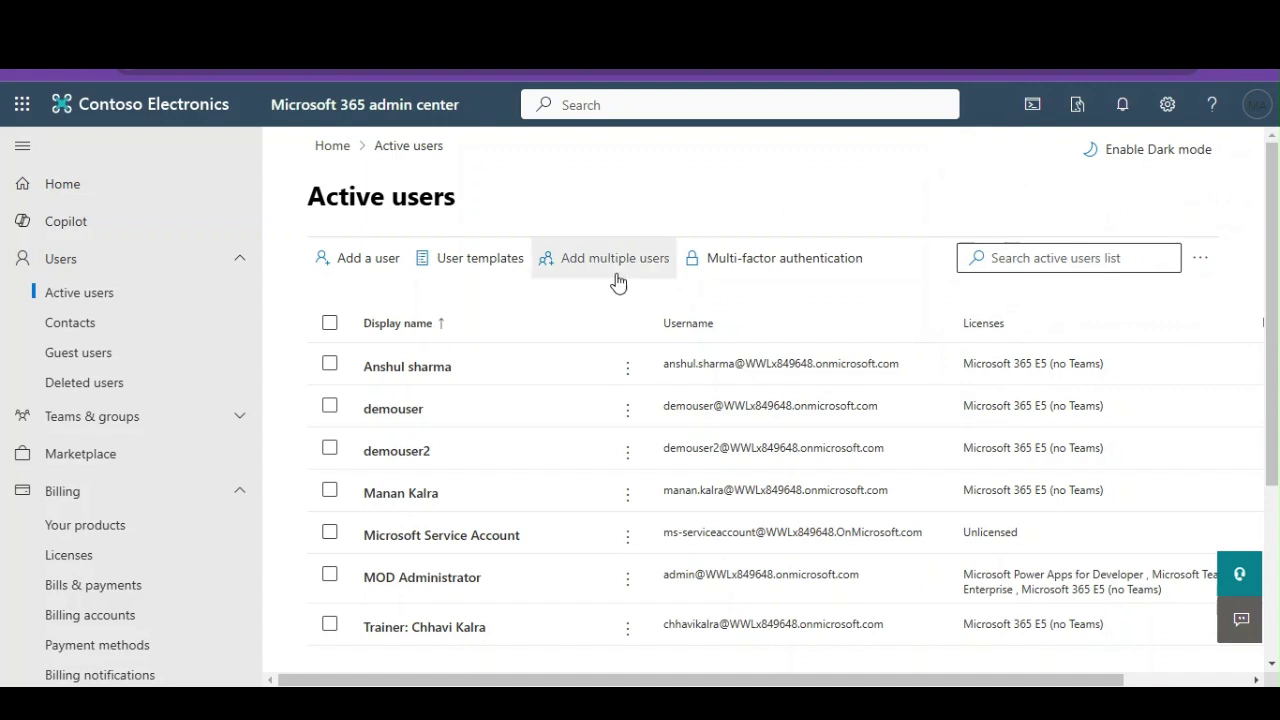
left_click(330, 364)
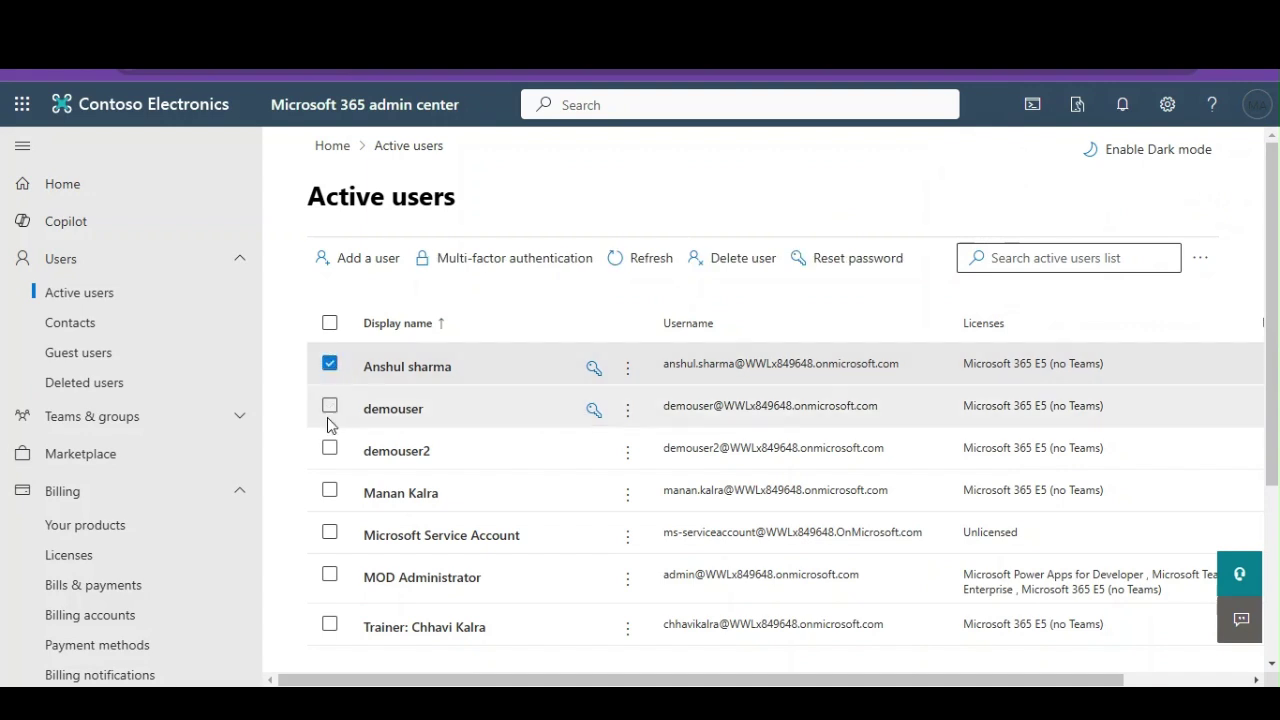
left_click(330, 406)
left_click(330, 448)
left_click(330, 491)
left_click(330, 627)
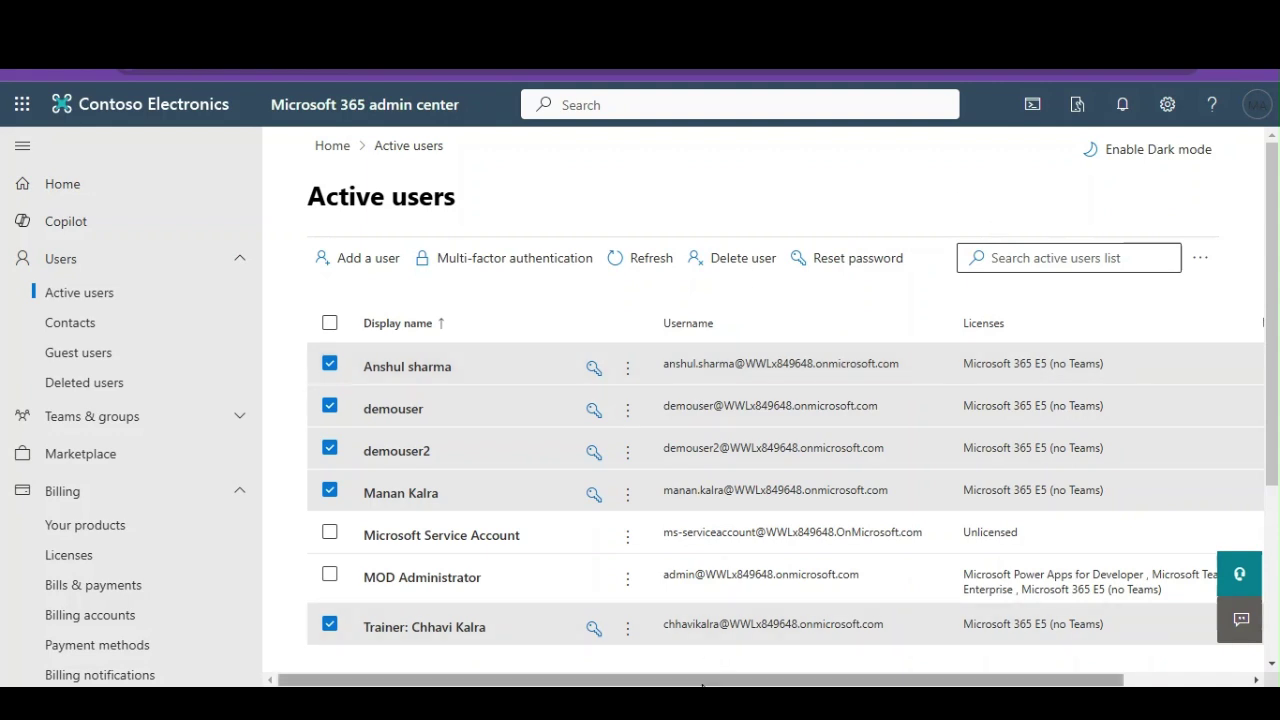
left_click(757, 643)
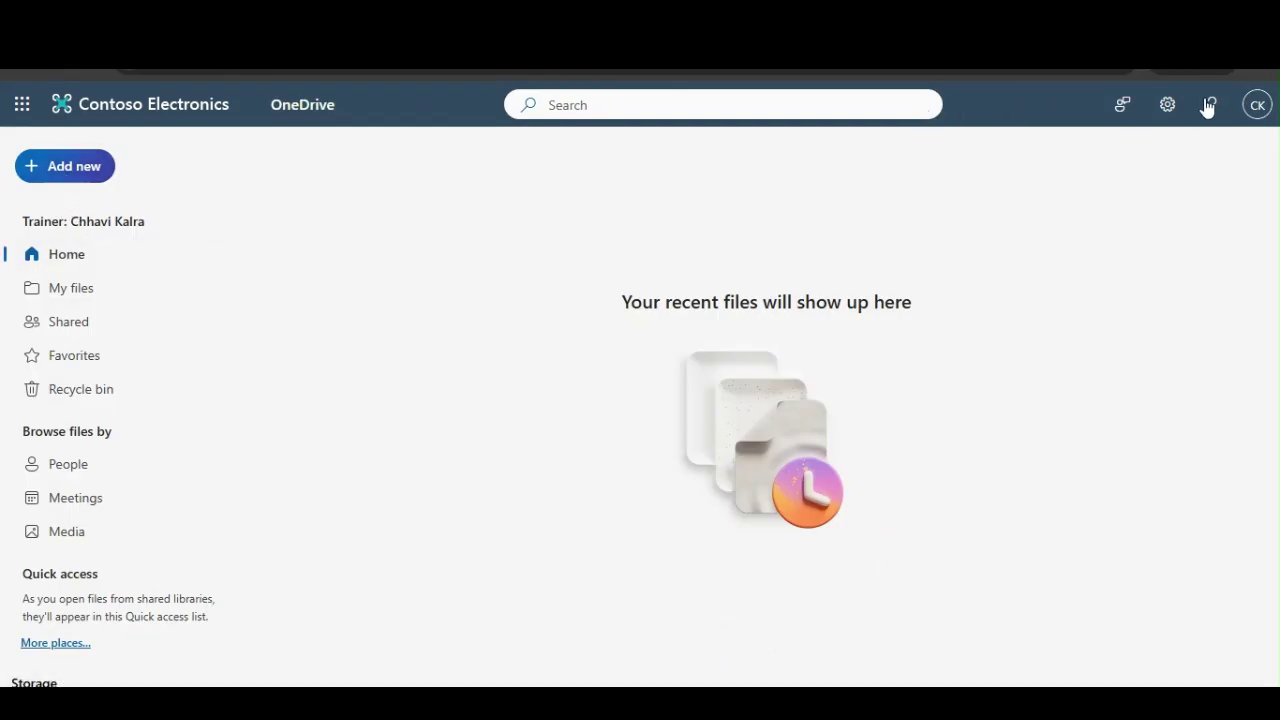
- Confirm the trainer account is signed in to OneDrive and open its My files
left_click(1256, 106)
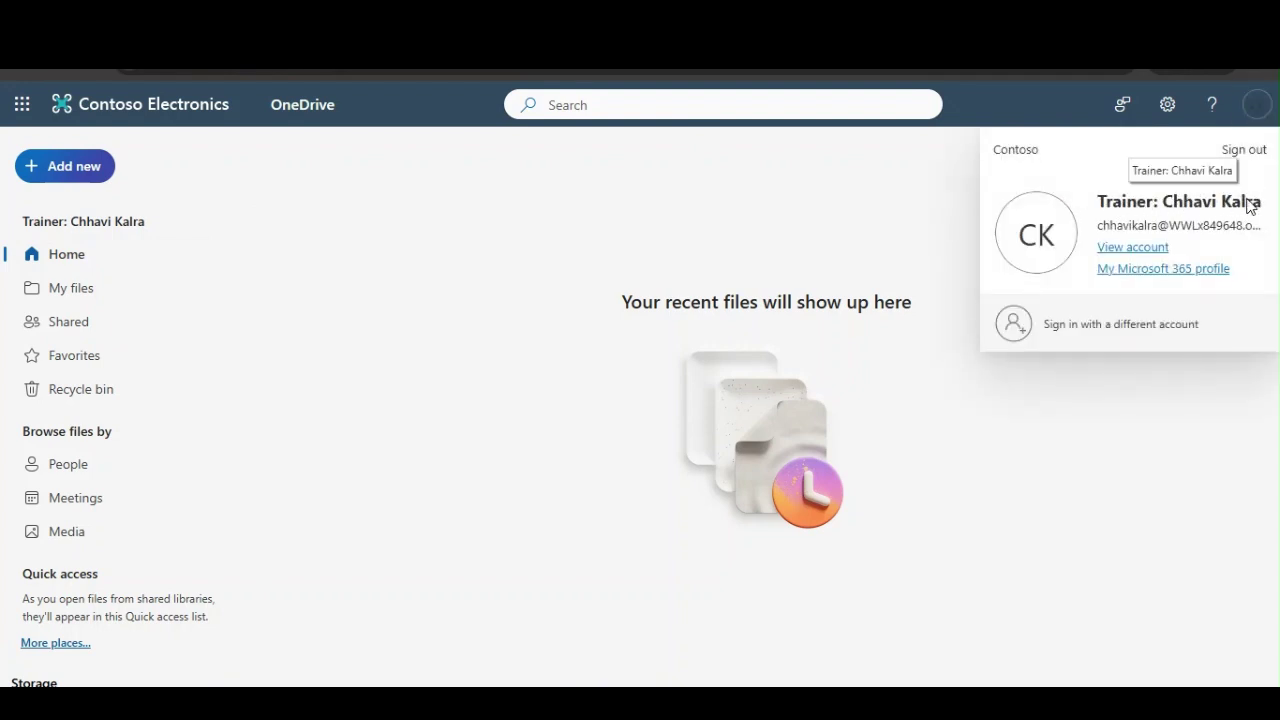
left_click(646, 206)
left_click(80, 288)
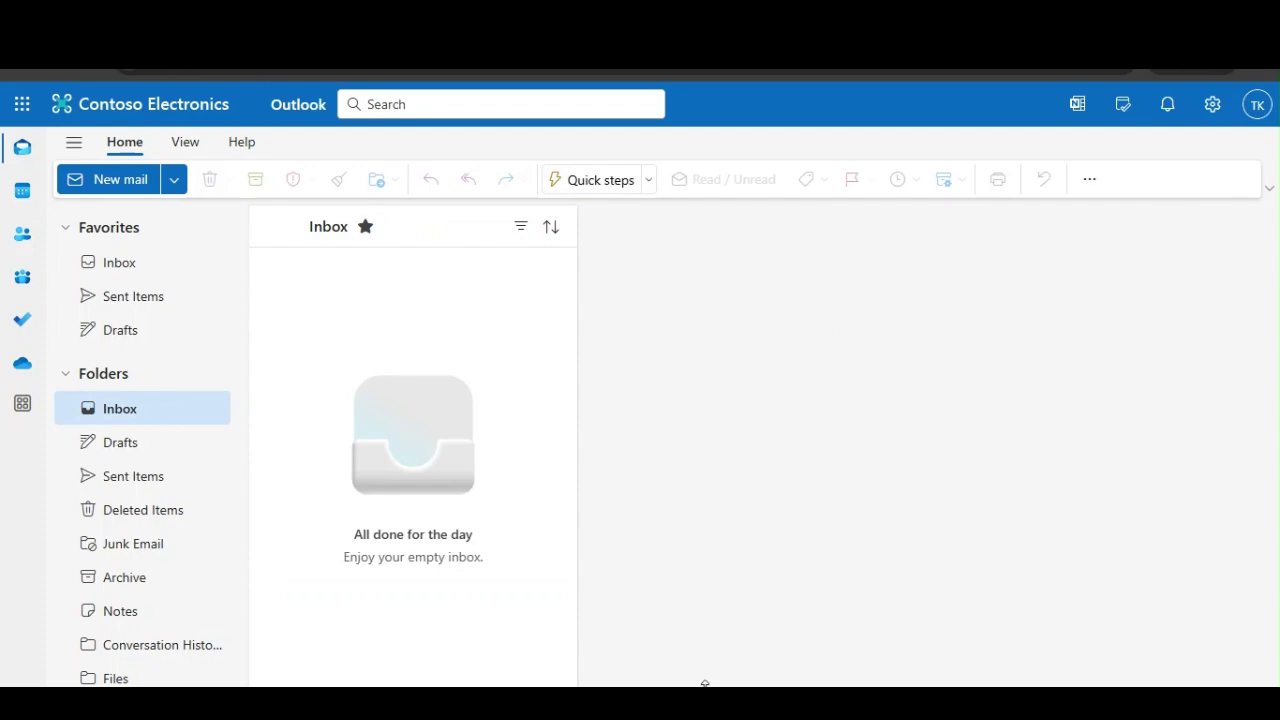
- Open the trainer user's details and refresh the Mail tab to read 1.104MB of 100GB used
mouse_move(697, 700)
left_click(624, 634)
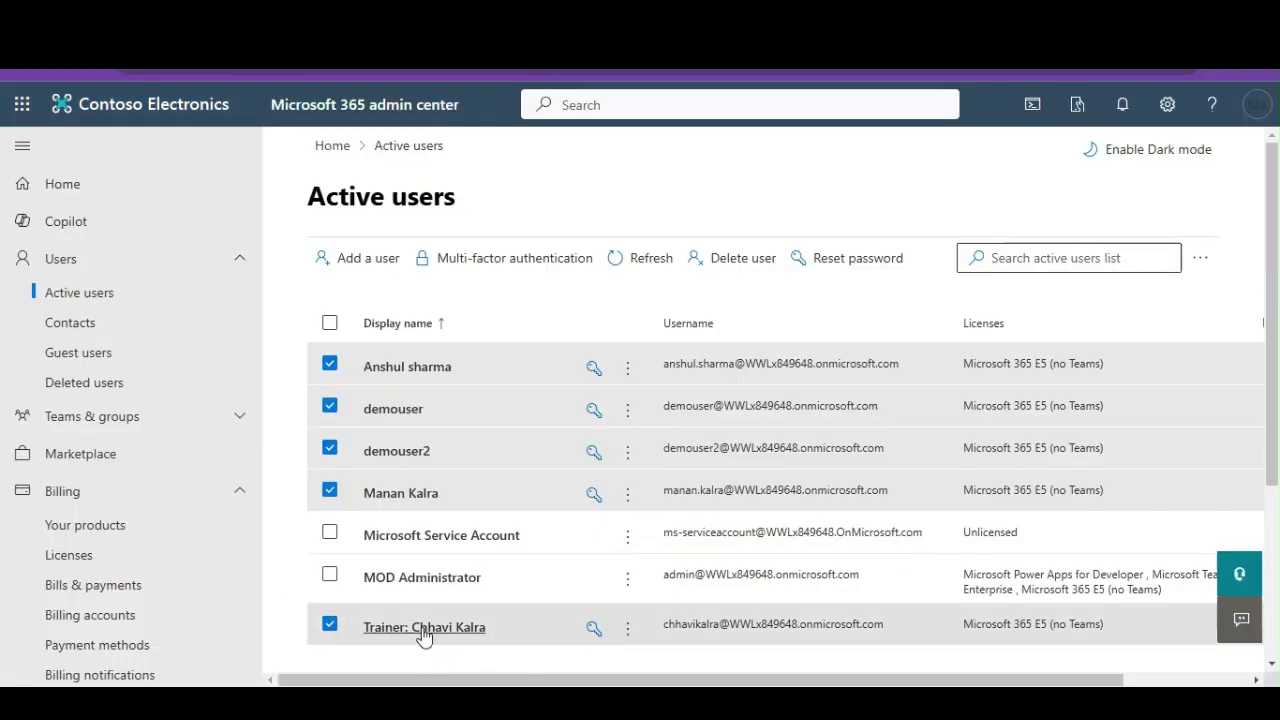
left_click(420, 630)
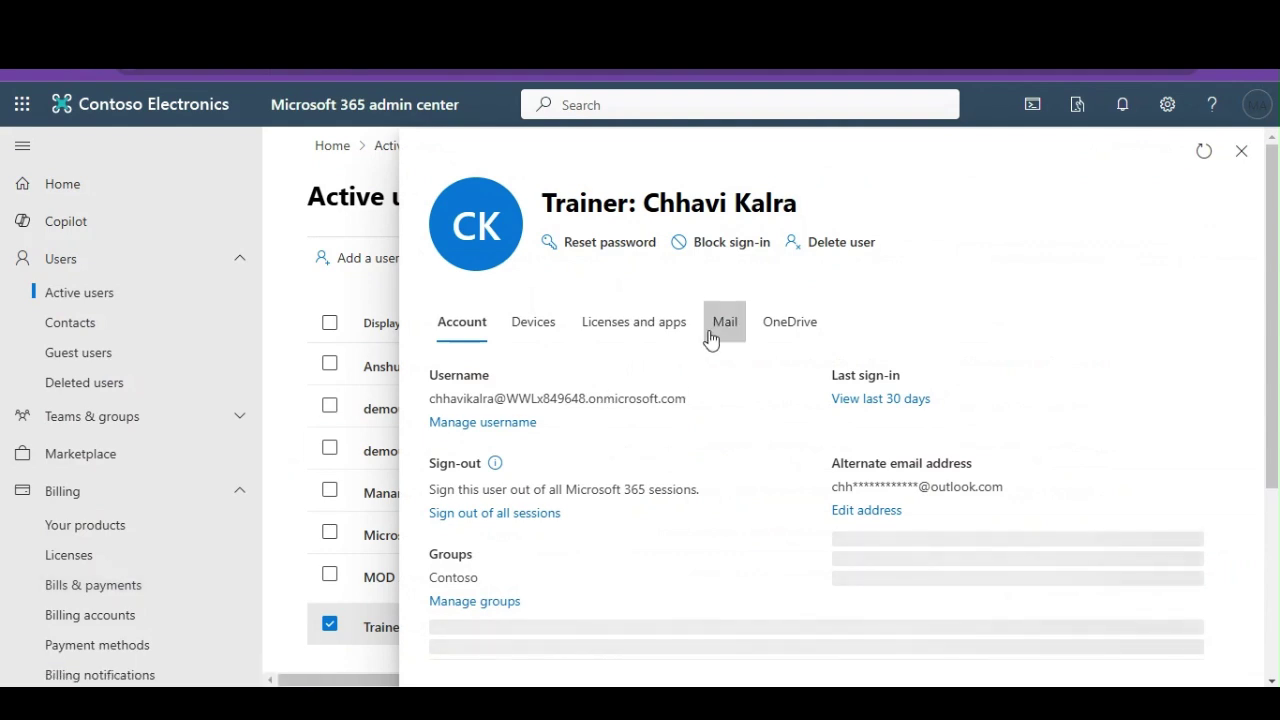
left_click(723, 325)
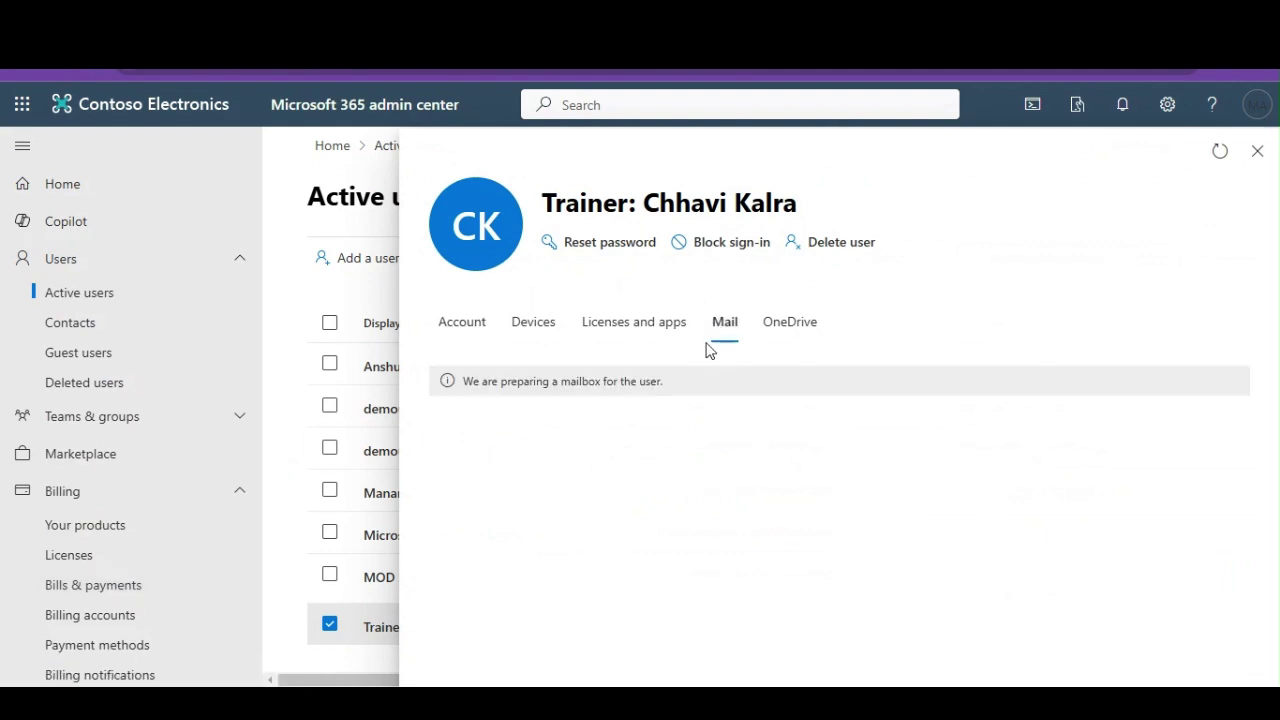
left_click(1222, 156)
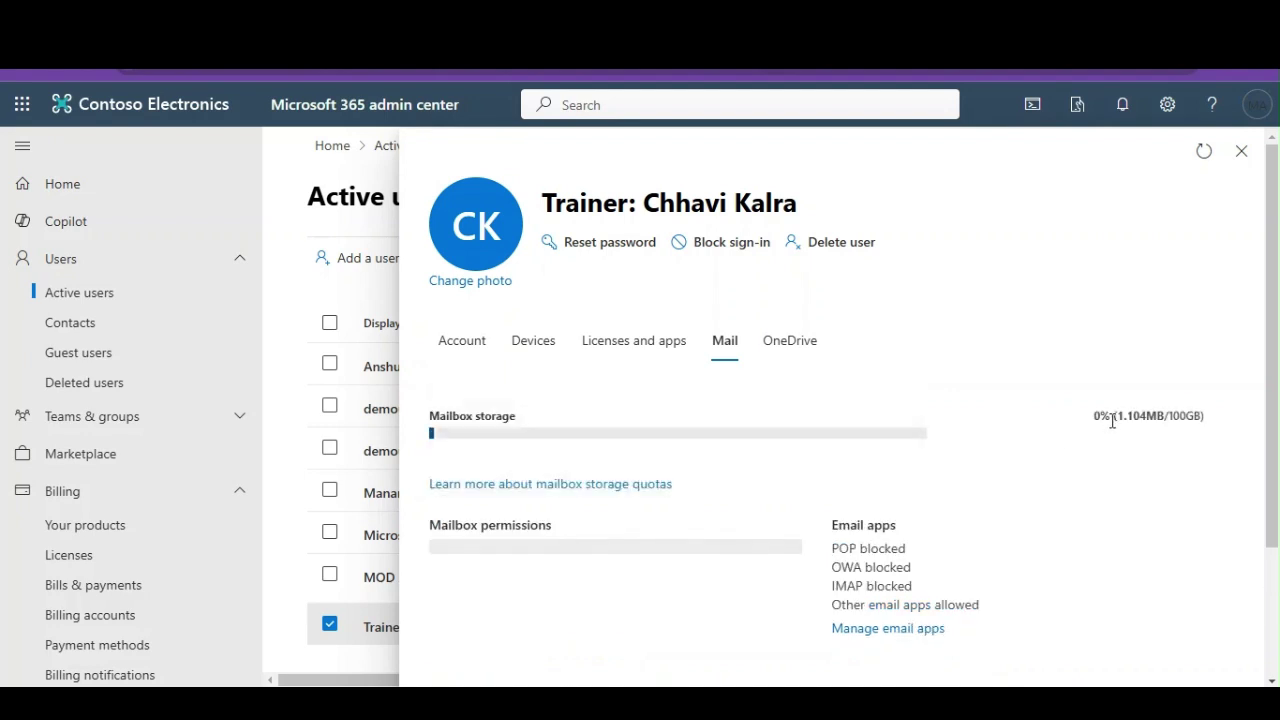
left_click_drag(1113, 418, 1205, 420)
- Check the trainer's OneDrive usage of 0 MB of 1024 GB and the tenant domain on Account
left_click(797, 345)
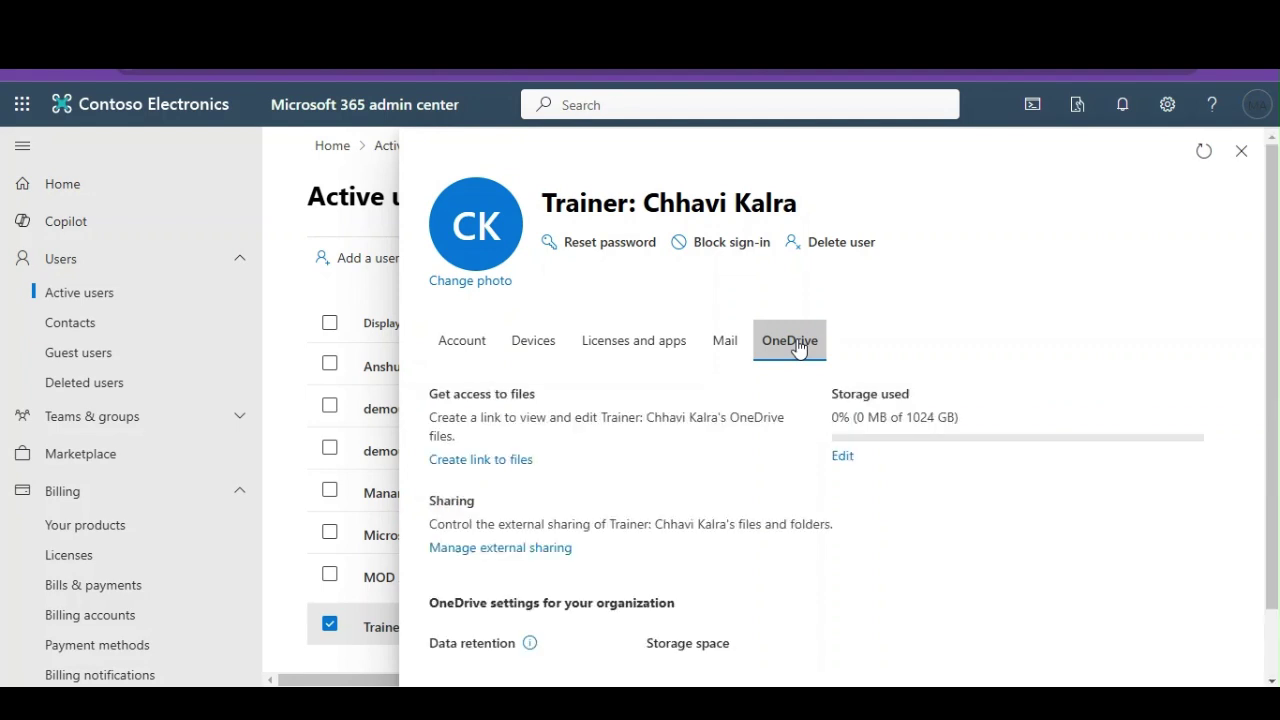
left_click_drag(855, 420, 958, 420)
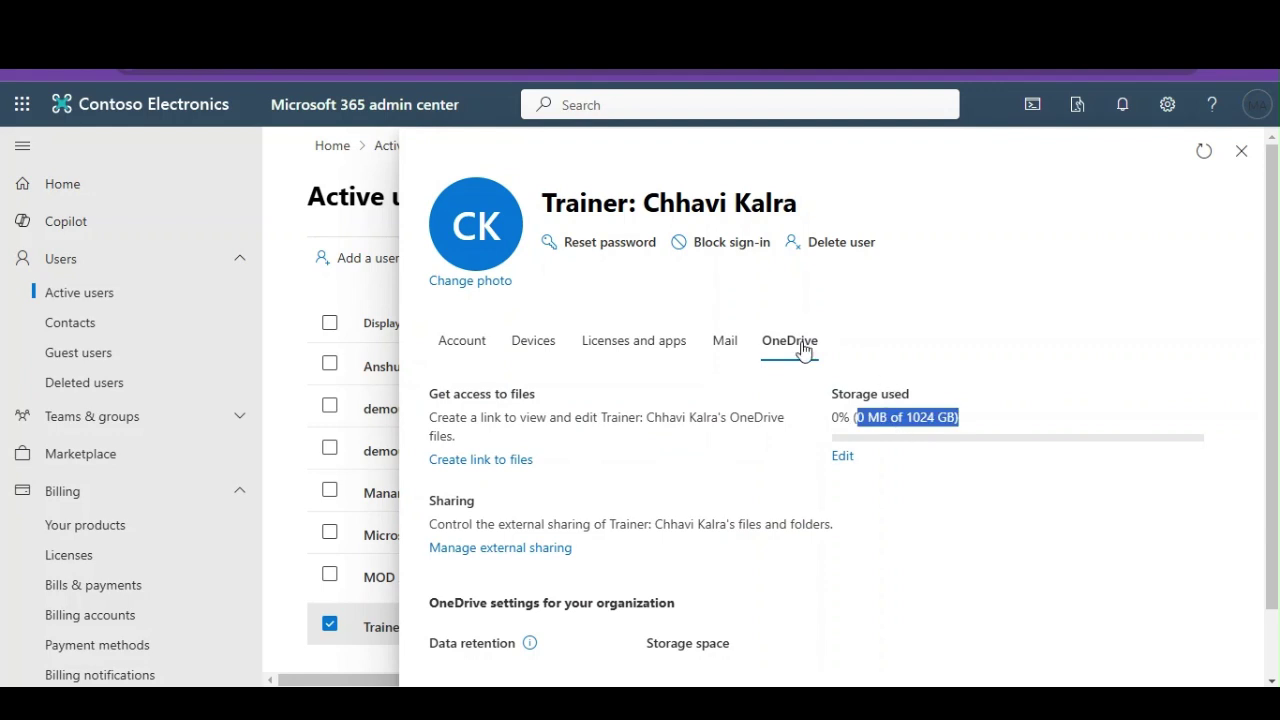
left_click(455, 345)
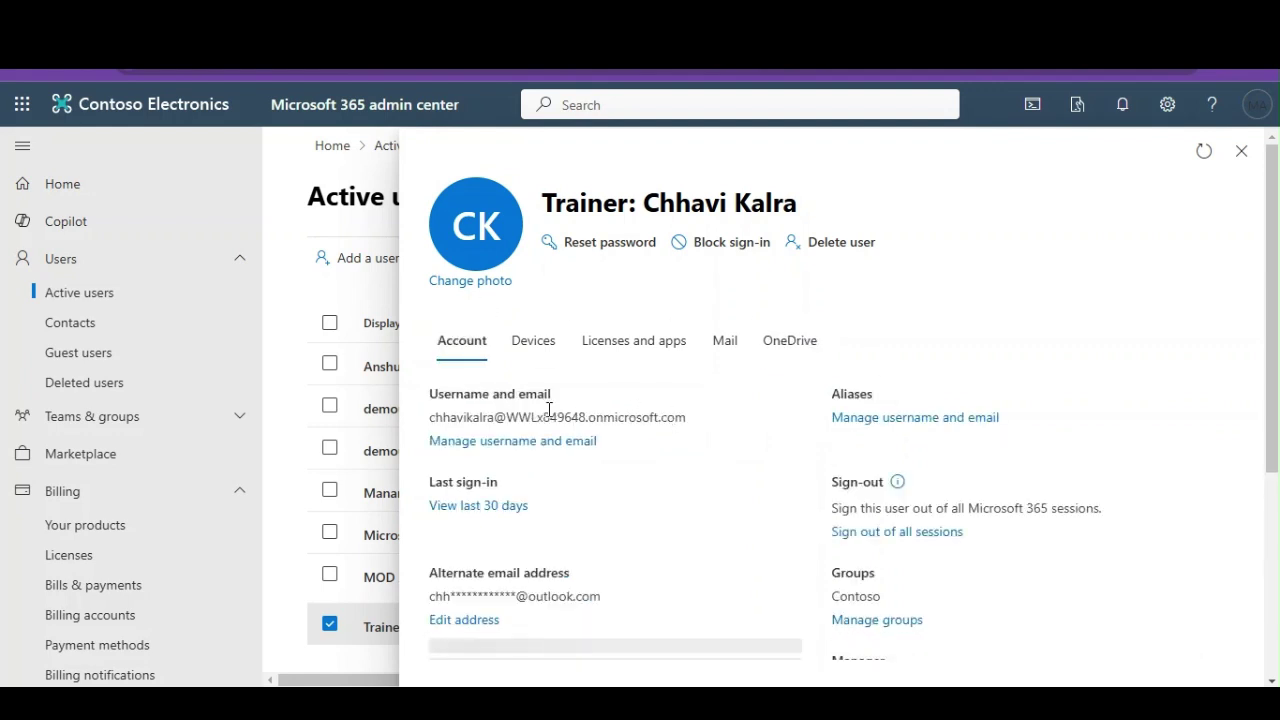
left_click_drag(506, 417, 668, 417)
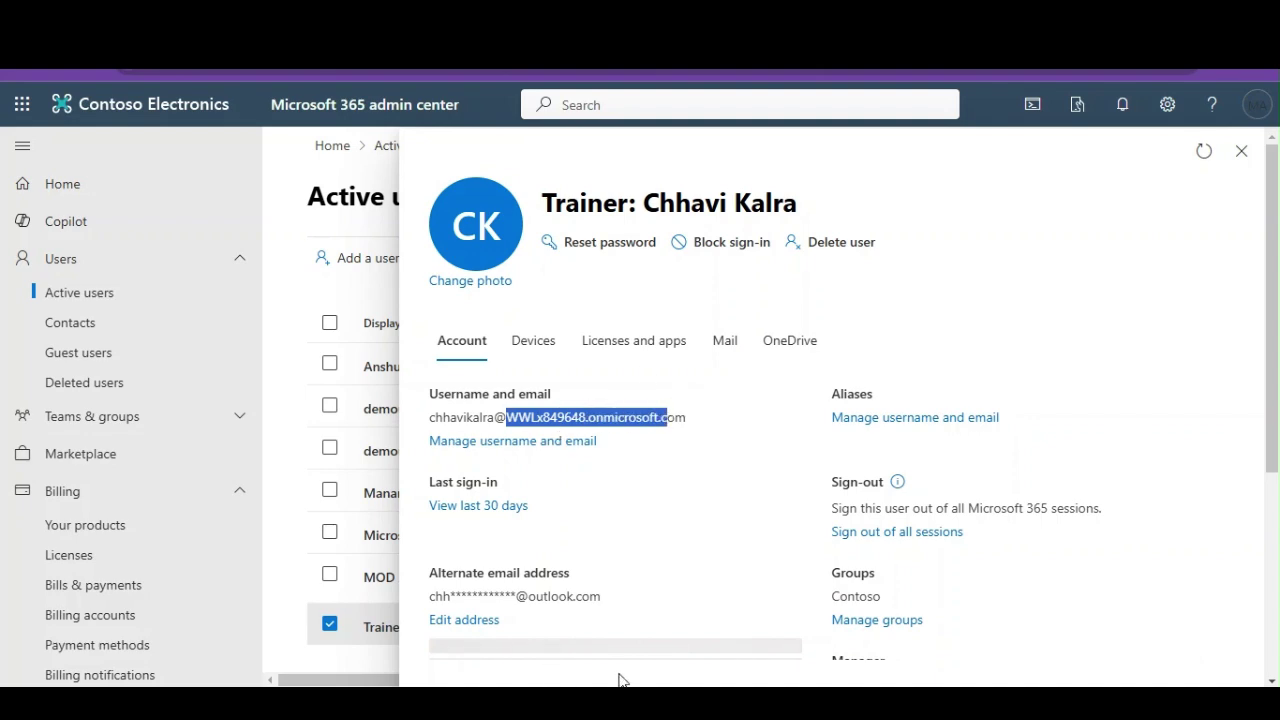
key("alt+Tab")
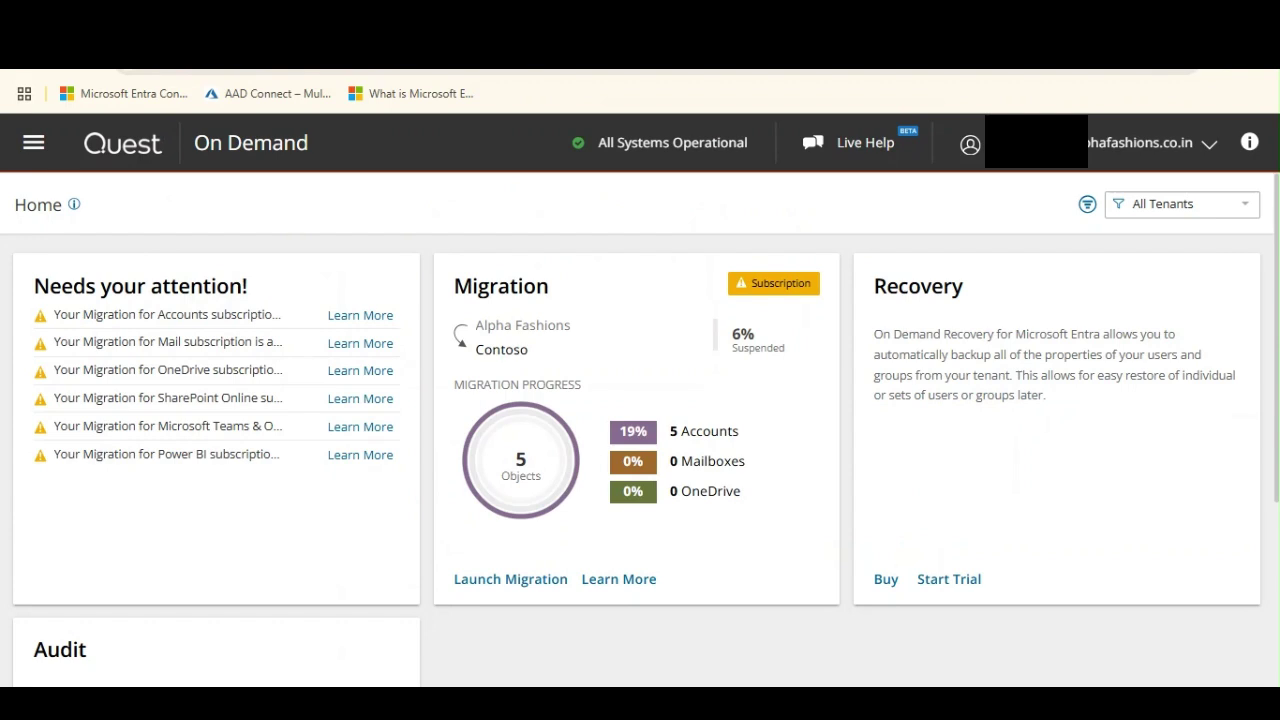
- In the target tenant admin center, confirm the trainer user and the signed-in account
key("alt+Tab")
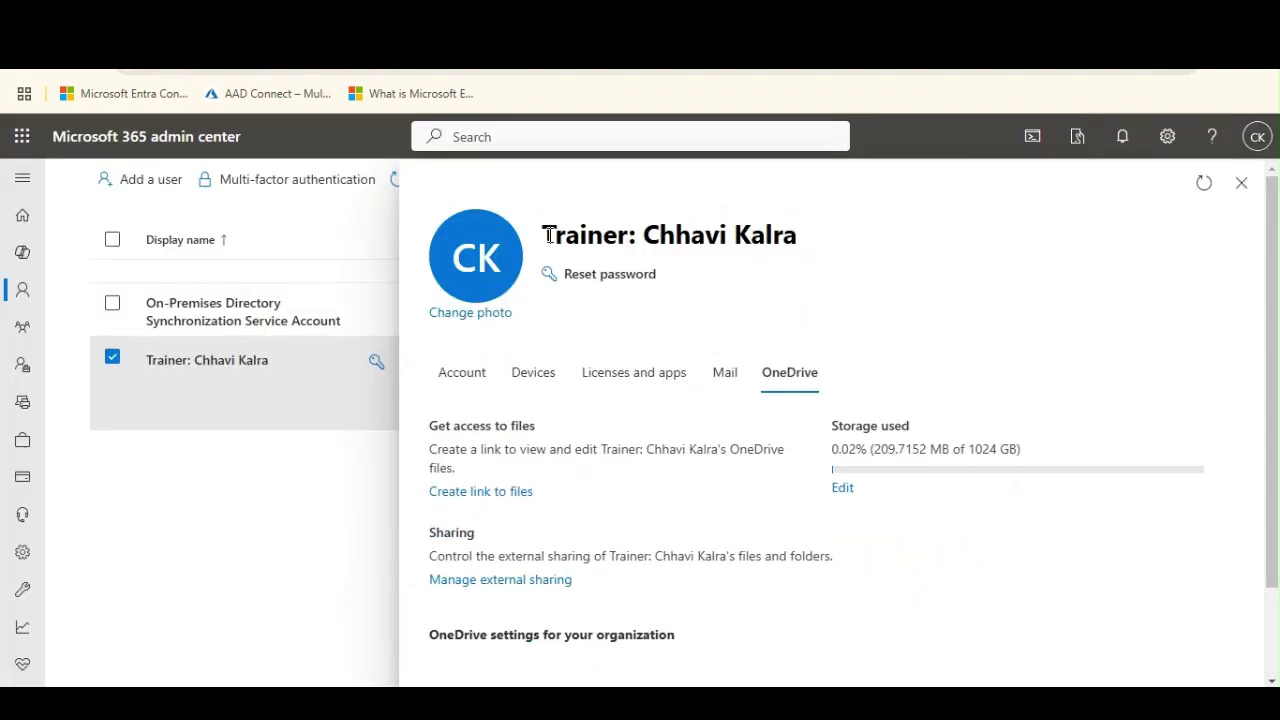
left_click_drag(548, 235, 817, 240)
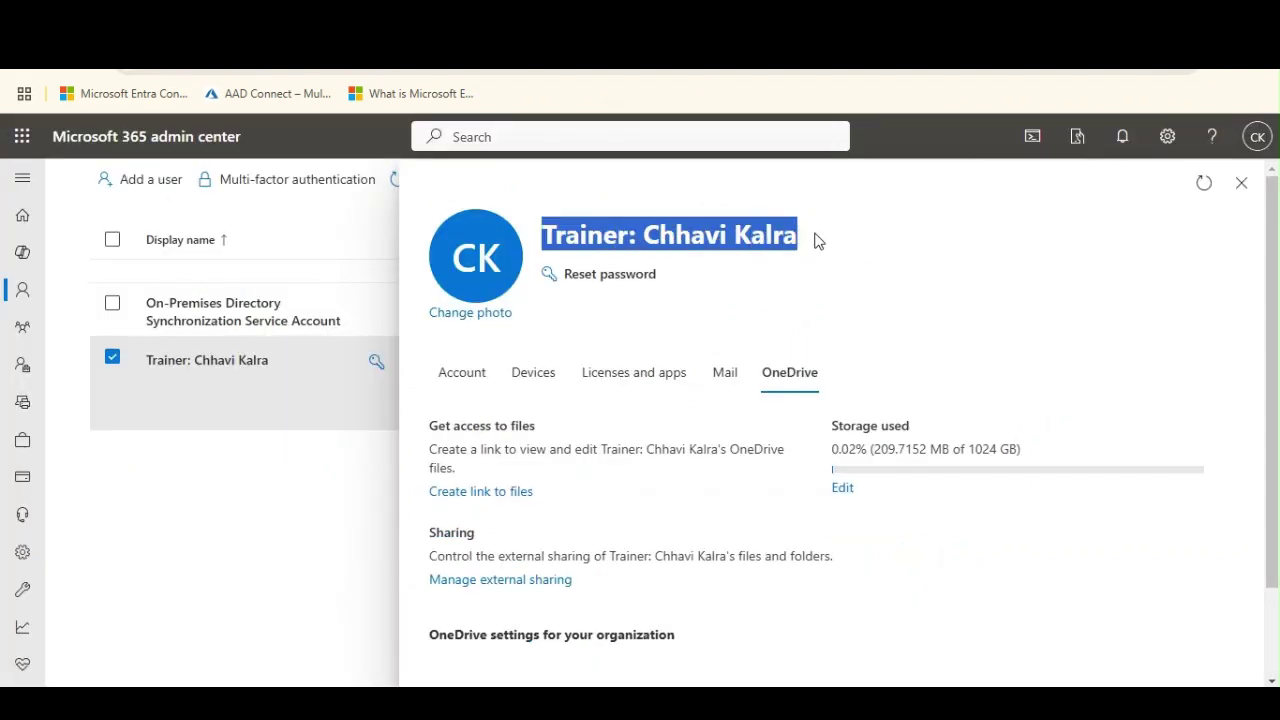
left_click(1272, 137)
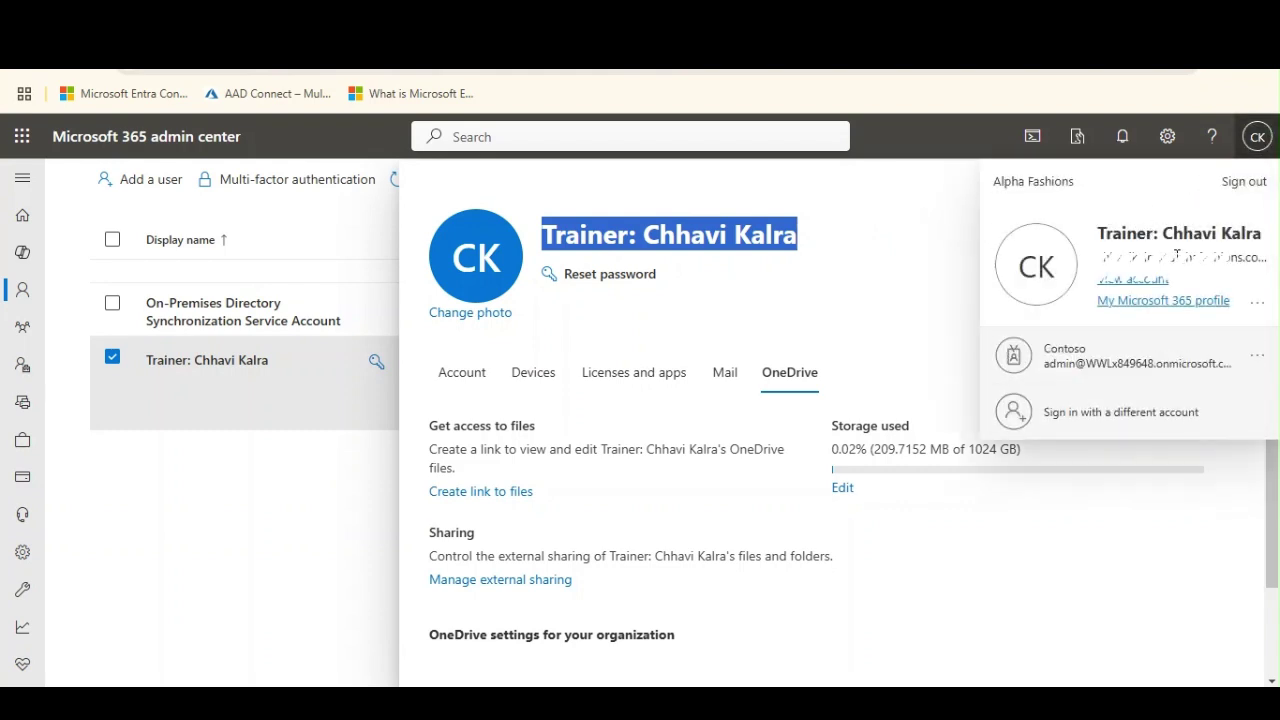
left_click(1257, 137)
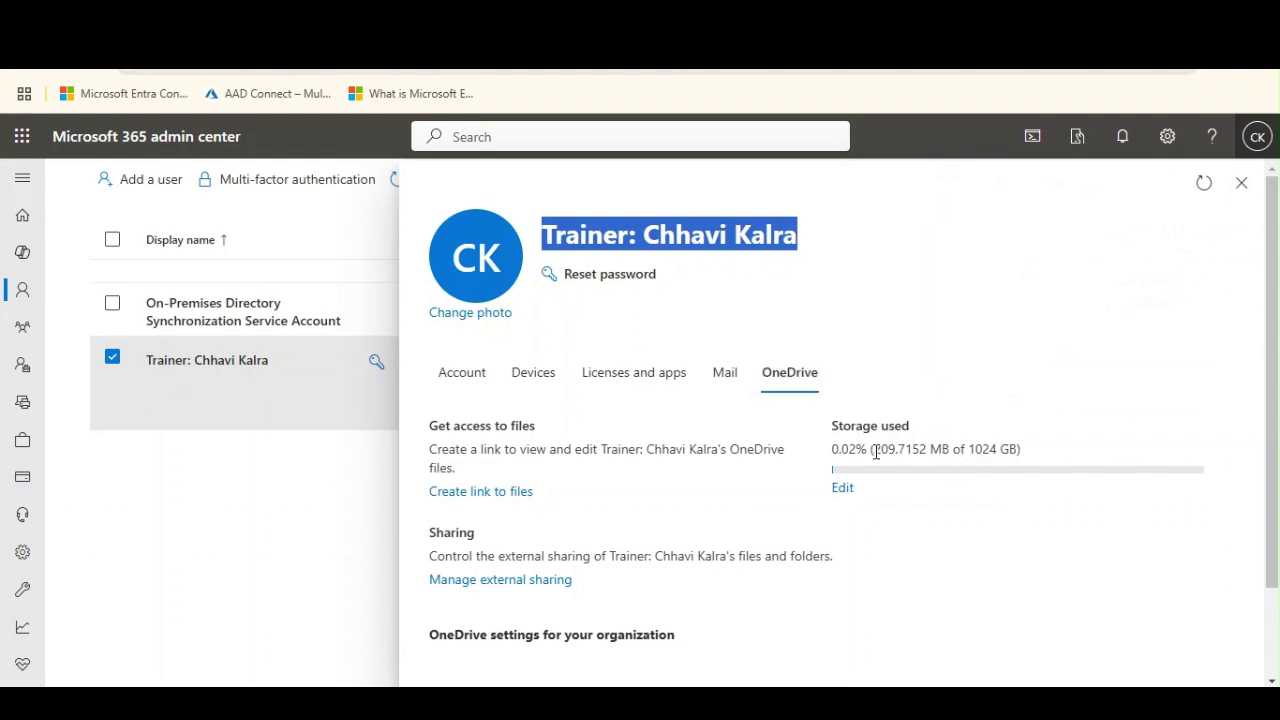
- Read the trainer's 209.7152 MB OneDrive and 67.87MB mailbox storage used
left_click_drag(873, 449, 957, 449)
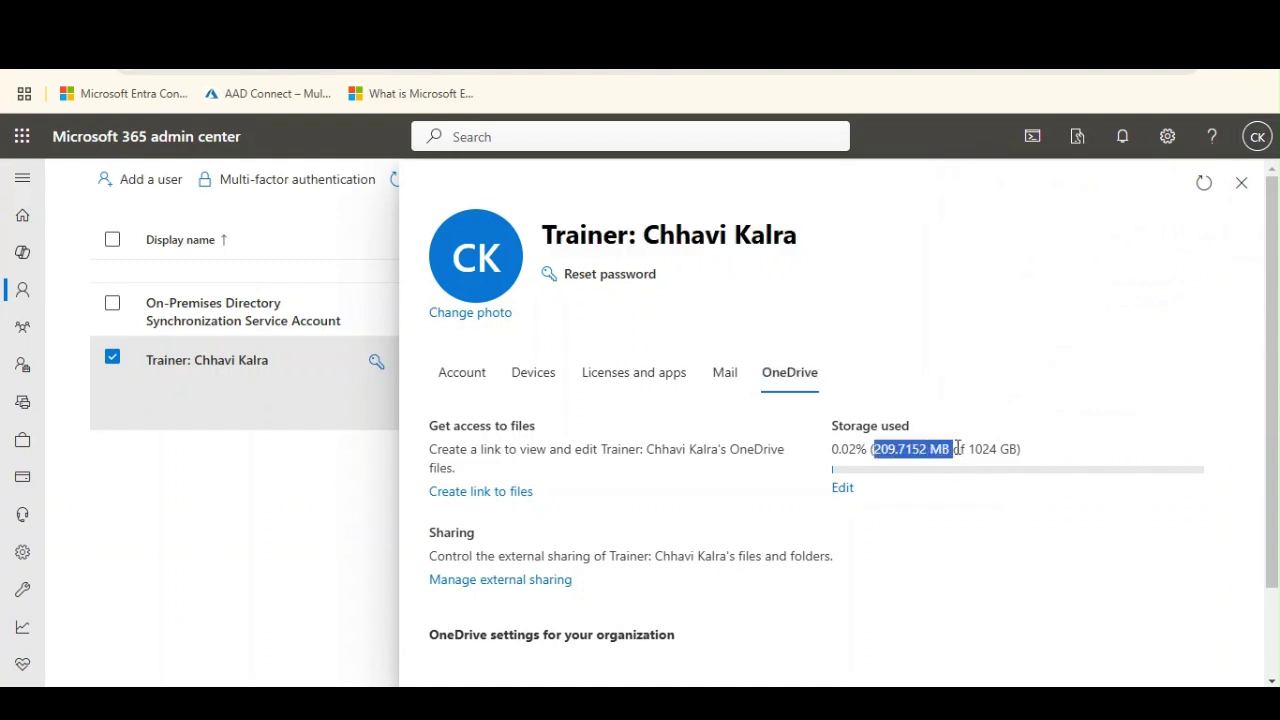
left_click(725, 375)
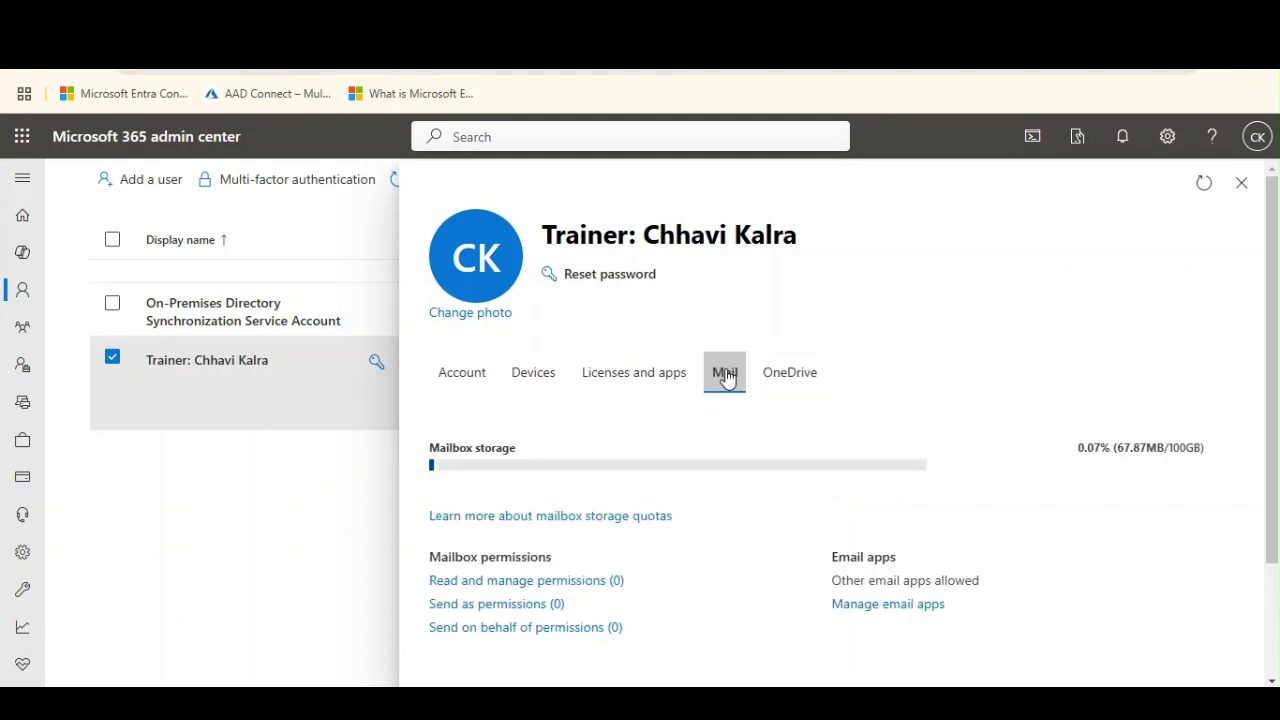
left_click_drag(1117, 449, 1161, 448)
- Navigate via Migrate > Projects to the MigrationProject1 dashboard in Quest On Demand
left_click(290, 55)
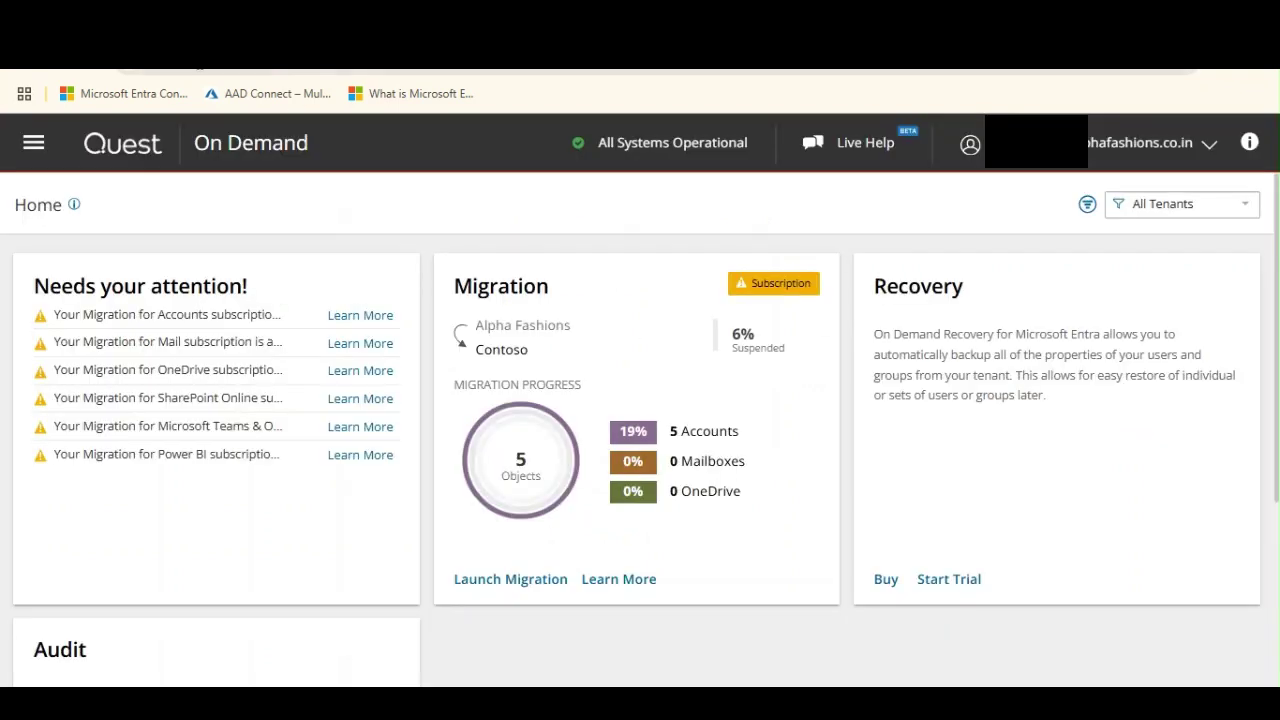
left_click(30, 148)
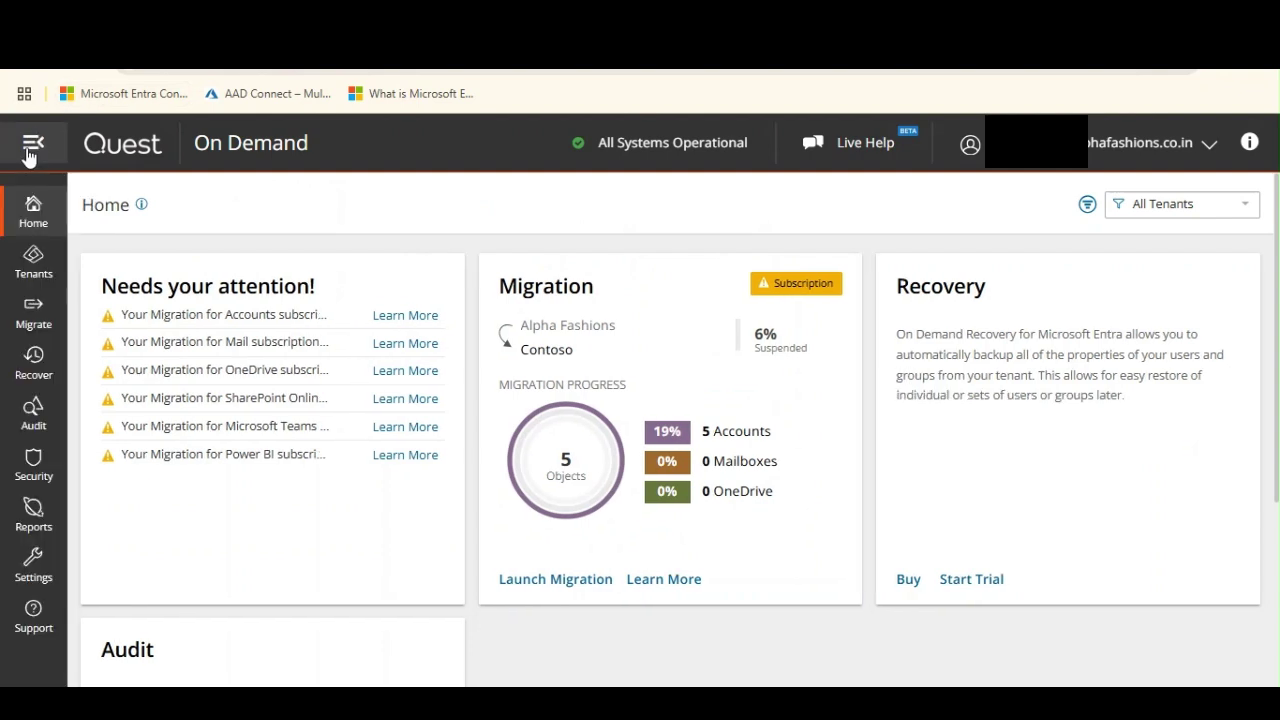
left_click(36, 308)
left_click(127, 206)
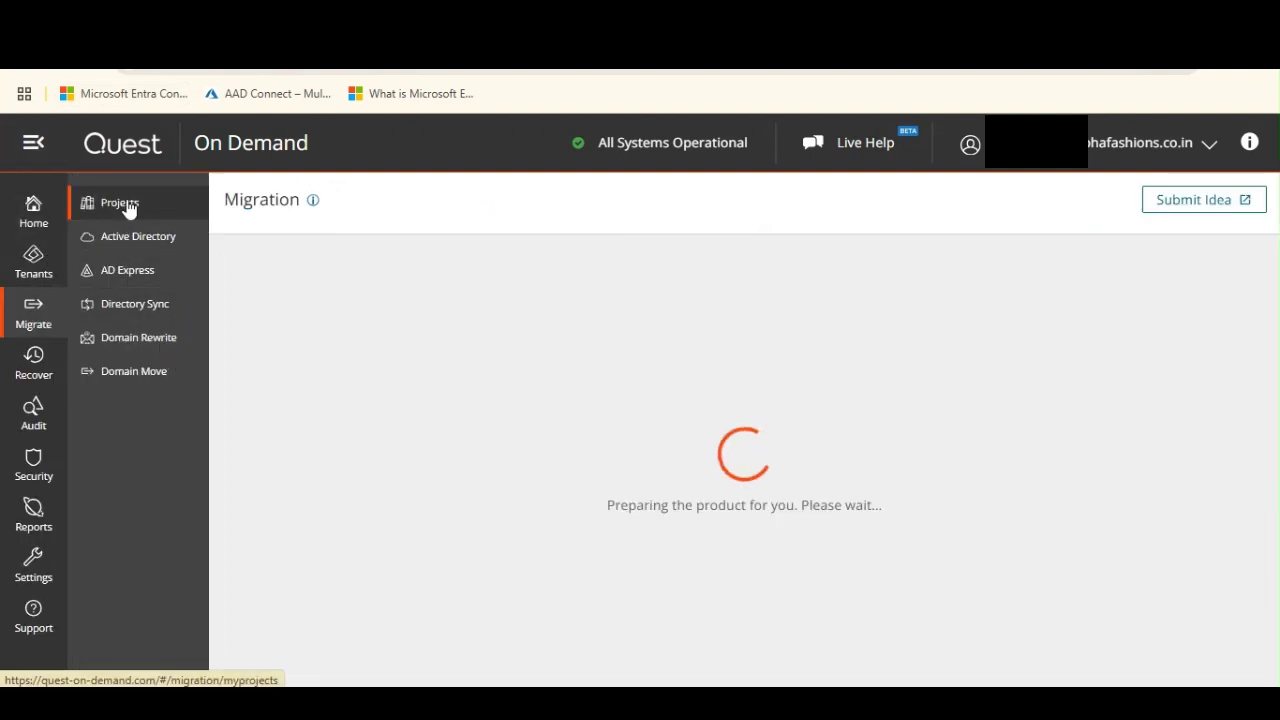
left_click(84, 323)
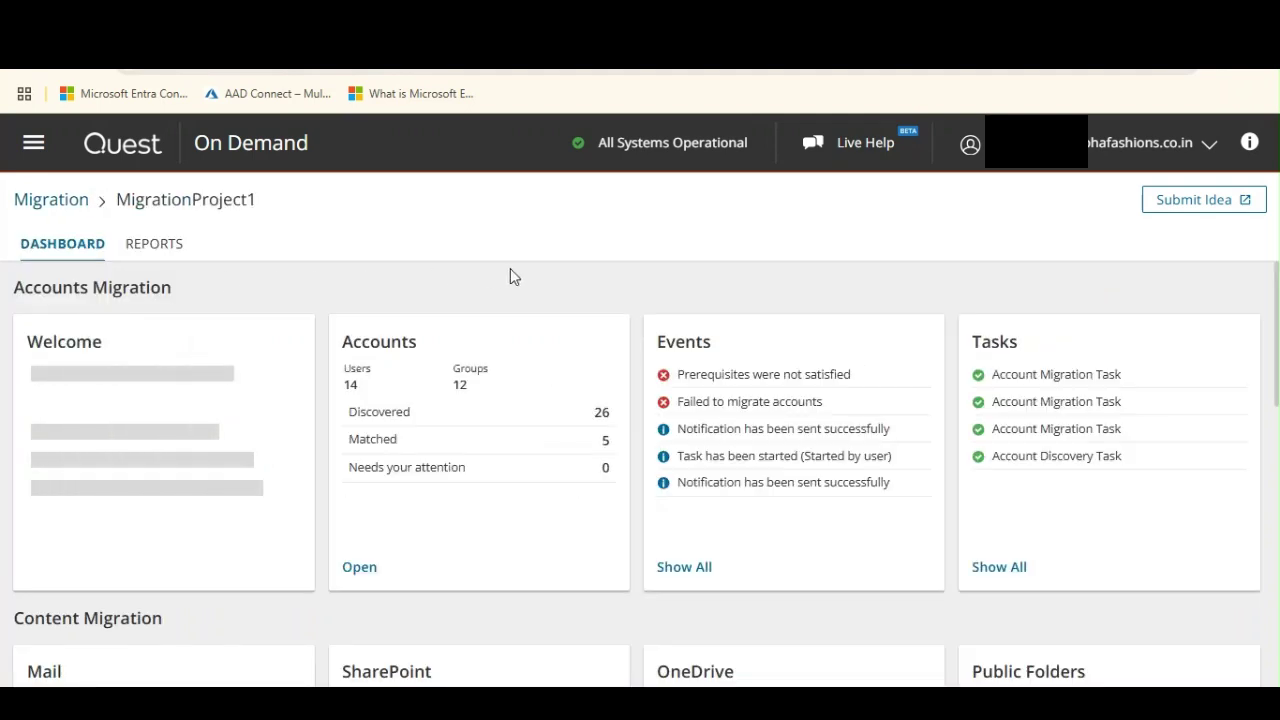
- Open the project's Accounts list and scroll through its 26 accounts
left_click(388, 350)
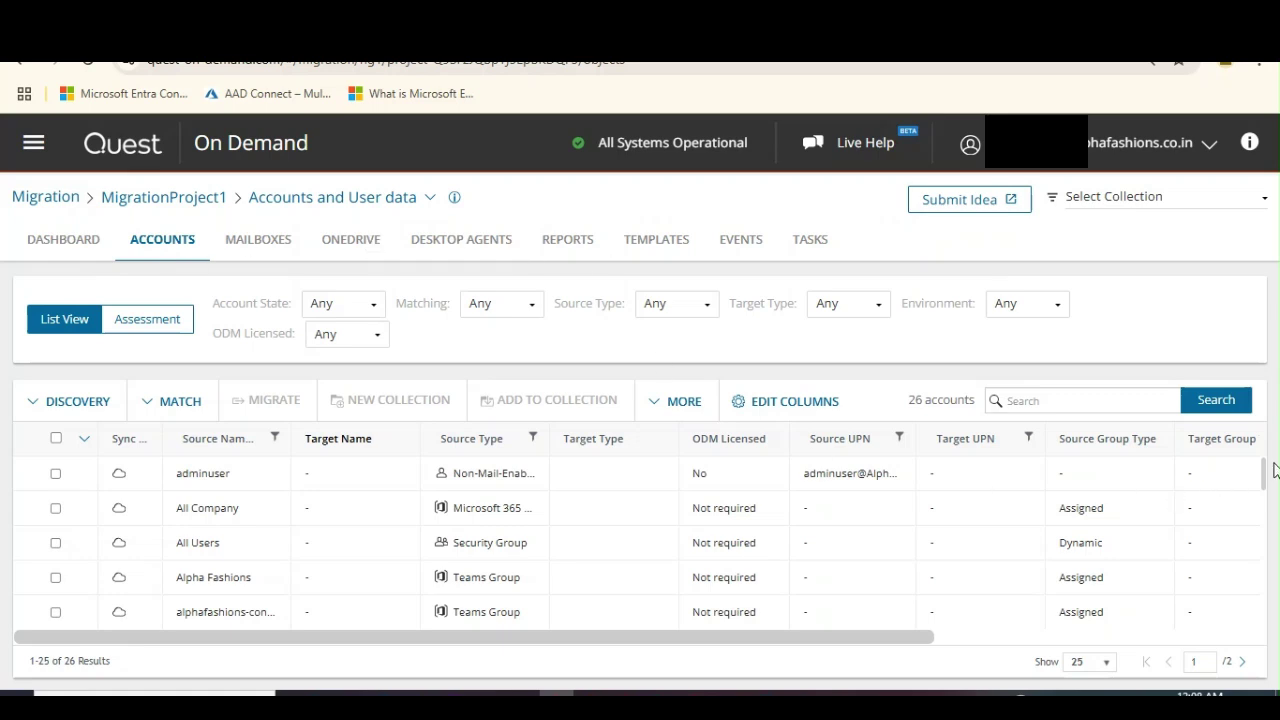
scroll(1267, 490, "down", 1)
scroll(1267, 492, "down", 1)
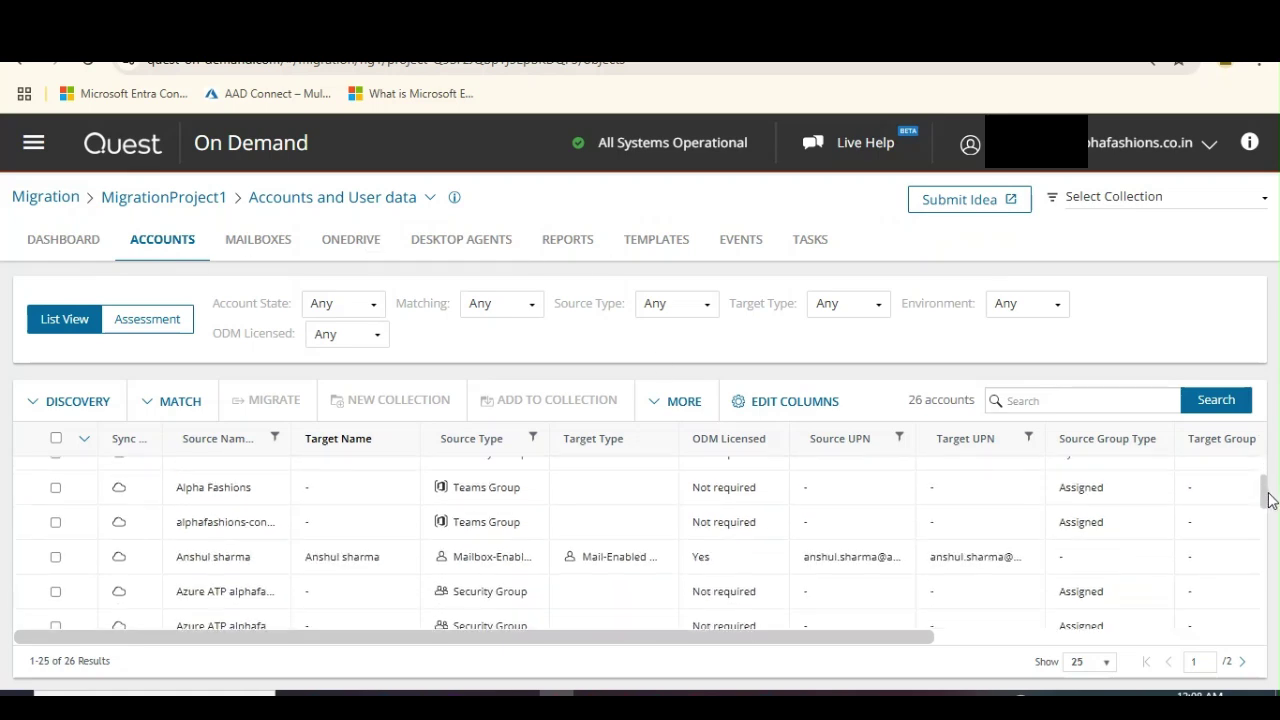
scroll(1270, 495, "up", 1)
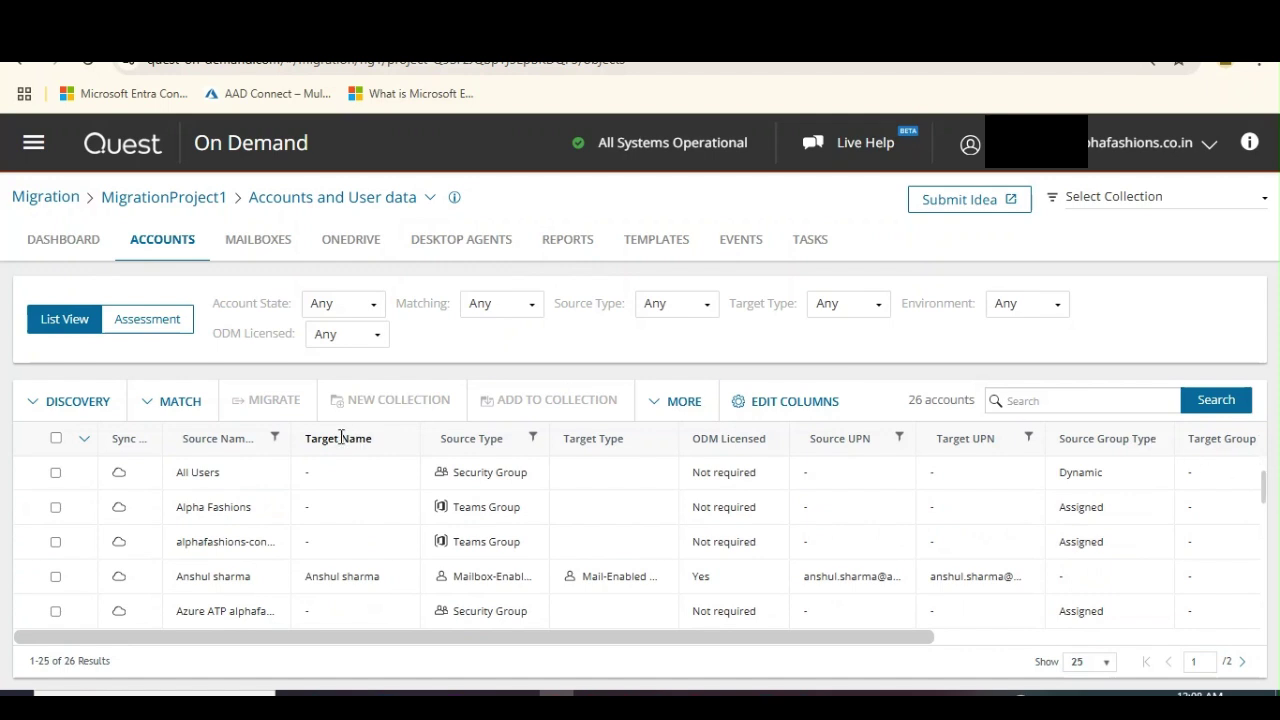
- Open the Mailboxes list, scroll to the Trainer row and tick it for migration
left_click(263, 250)
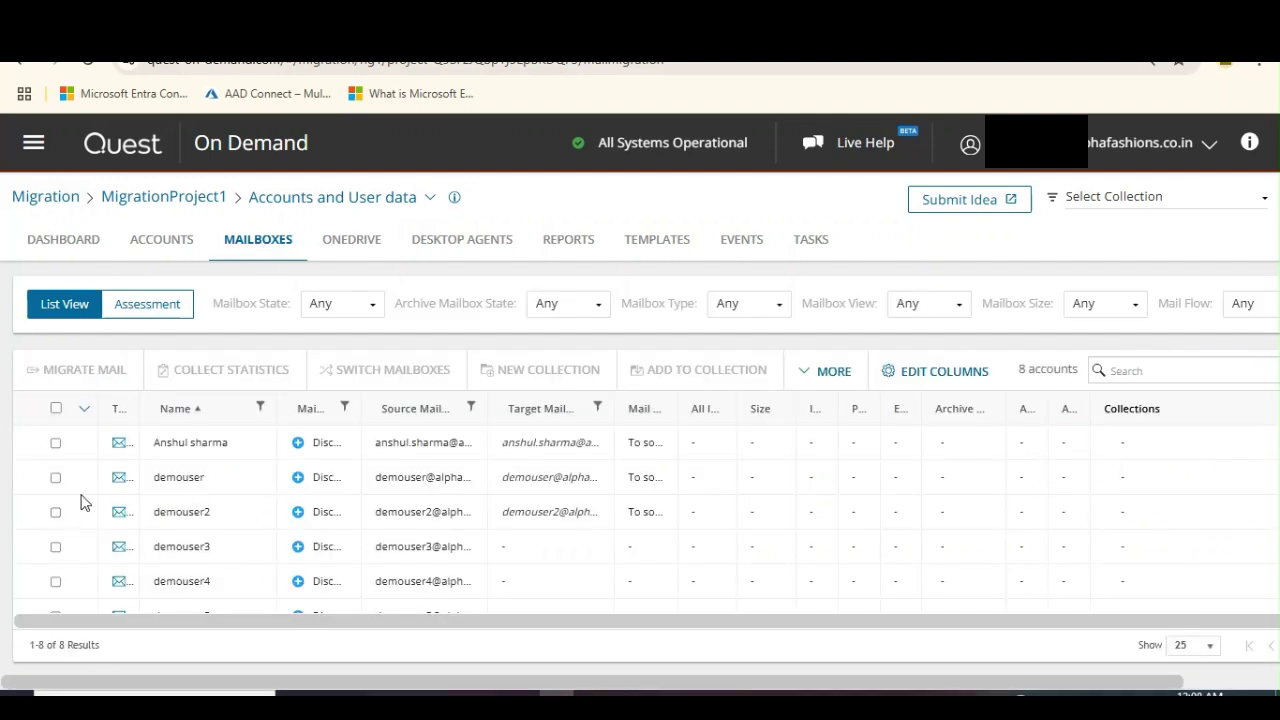
left_click_drag(1090, 686, 1243, 683)
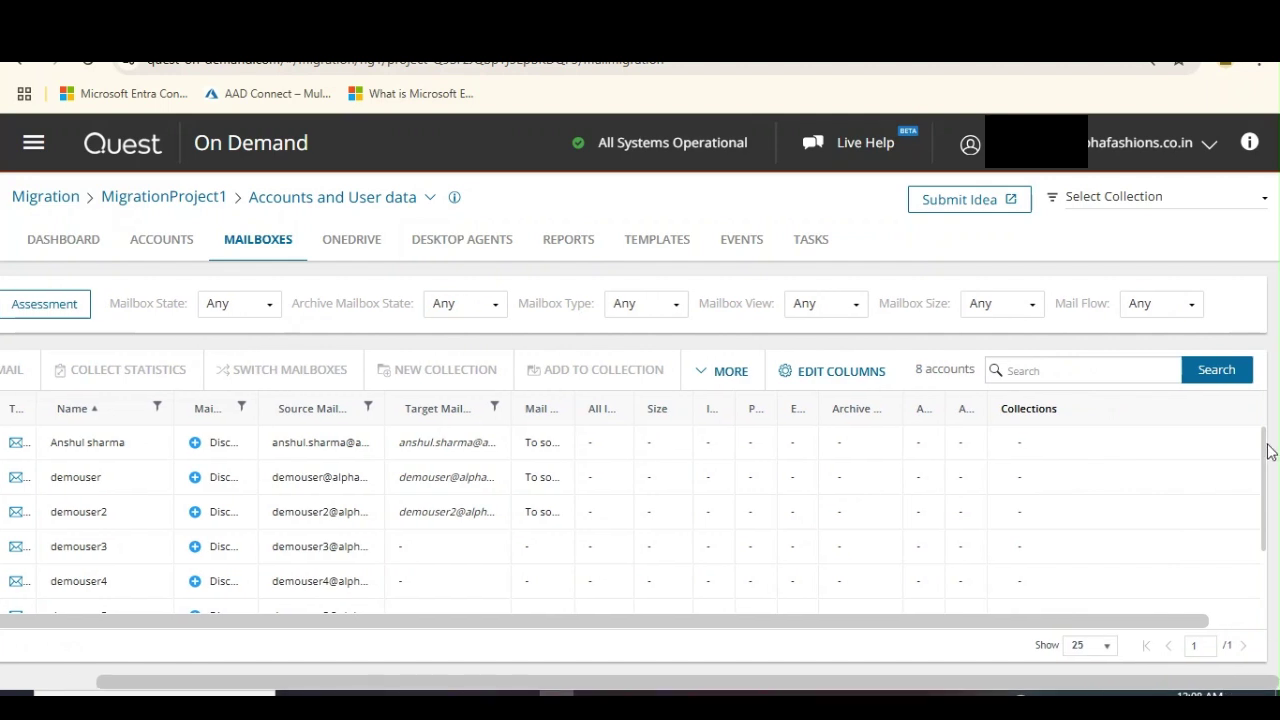
left_click_drag(1266, 449, 1265, 571)
left_click(857, 628)
left_click_drag(857, 623, 649, 649)
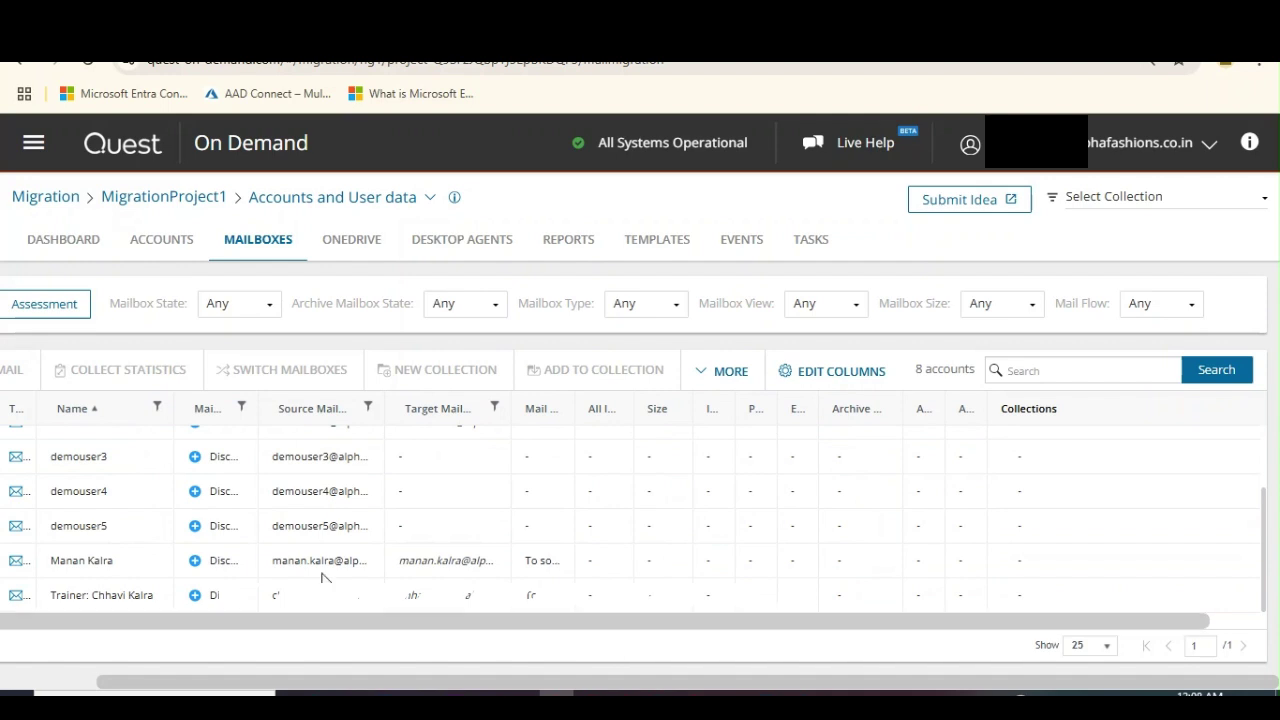
left_click_drag(106, 682, 12, 682)
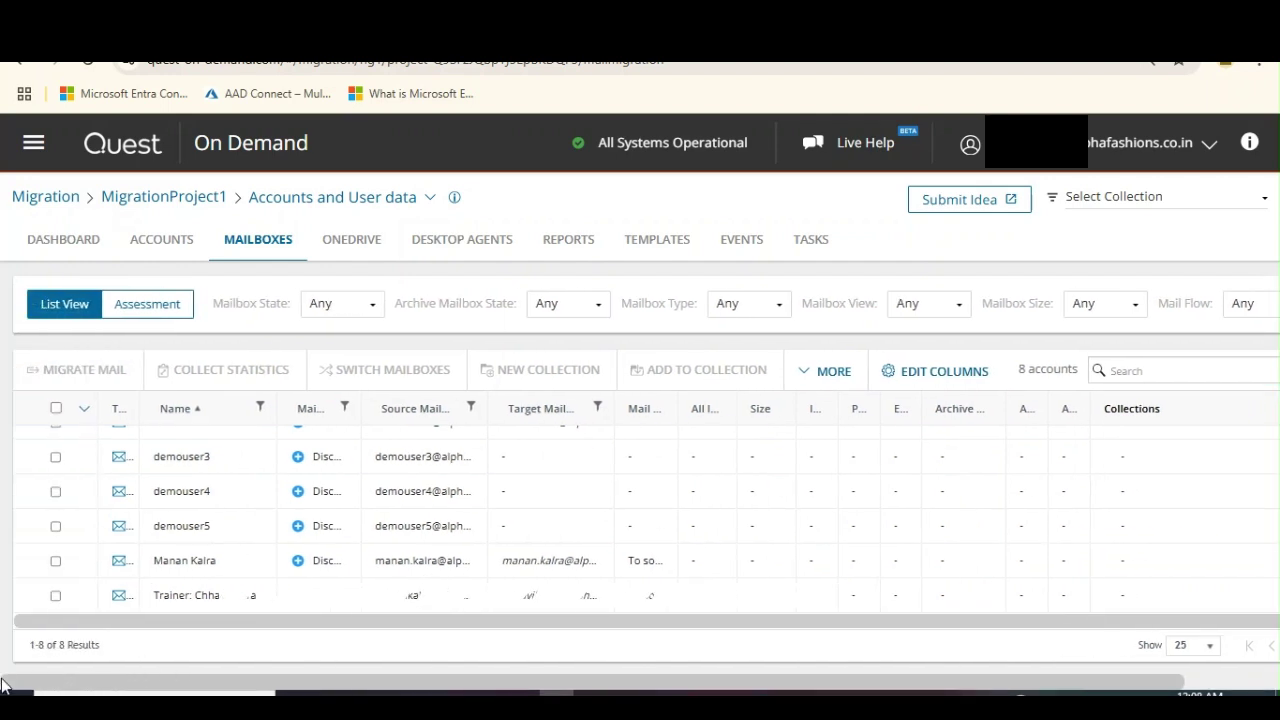
left_click(56, 597)
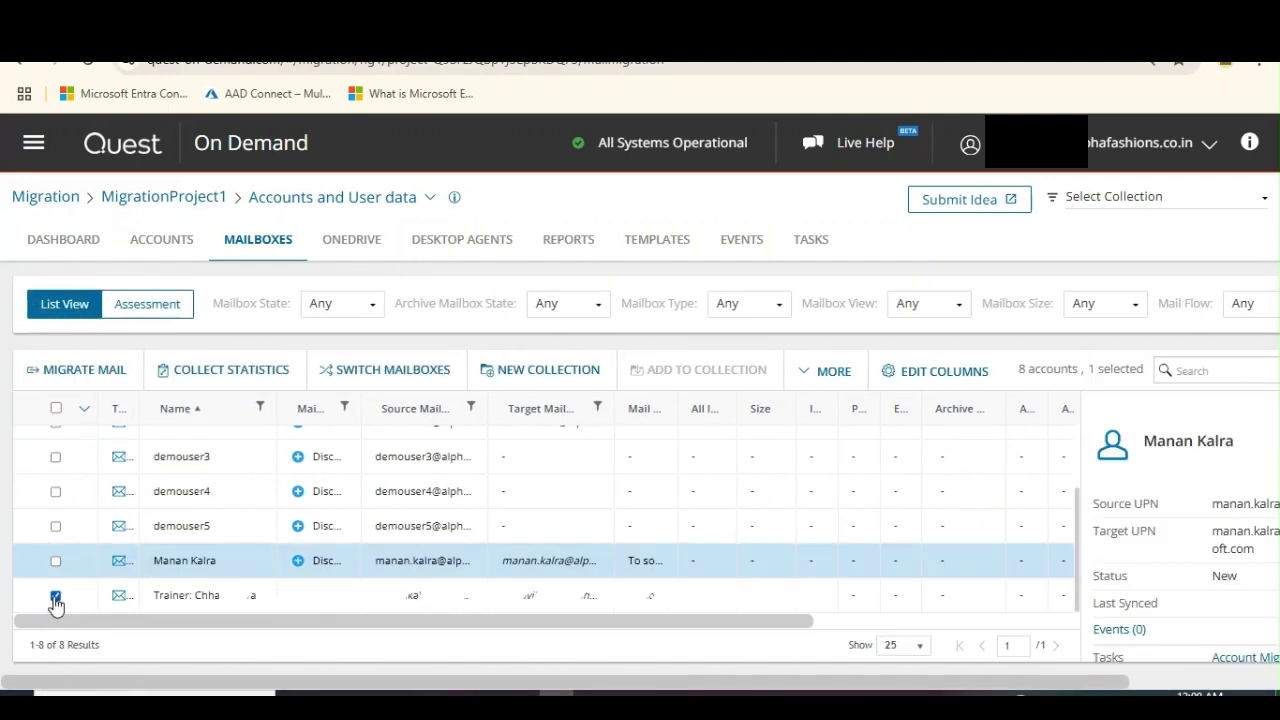
- Start a mail migration task keeping the name 'Mail Migration Task', not based on a template
left_click(85, 374)
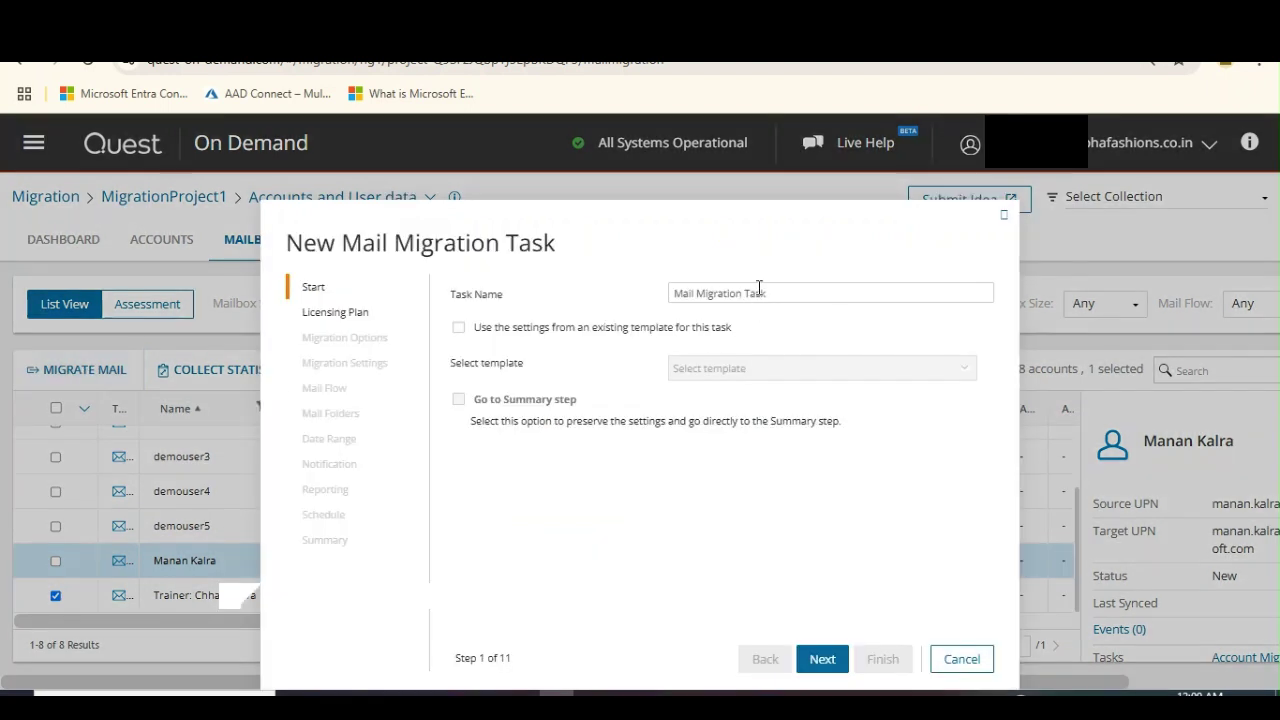
left_click_drag(776, 293, 653, 297)
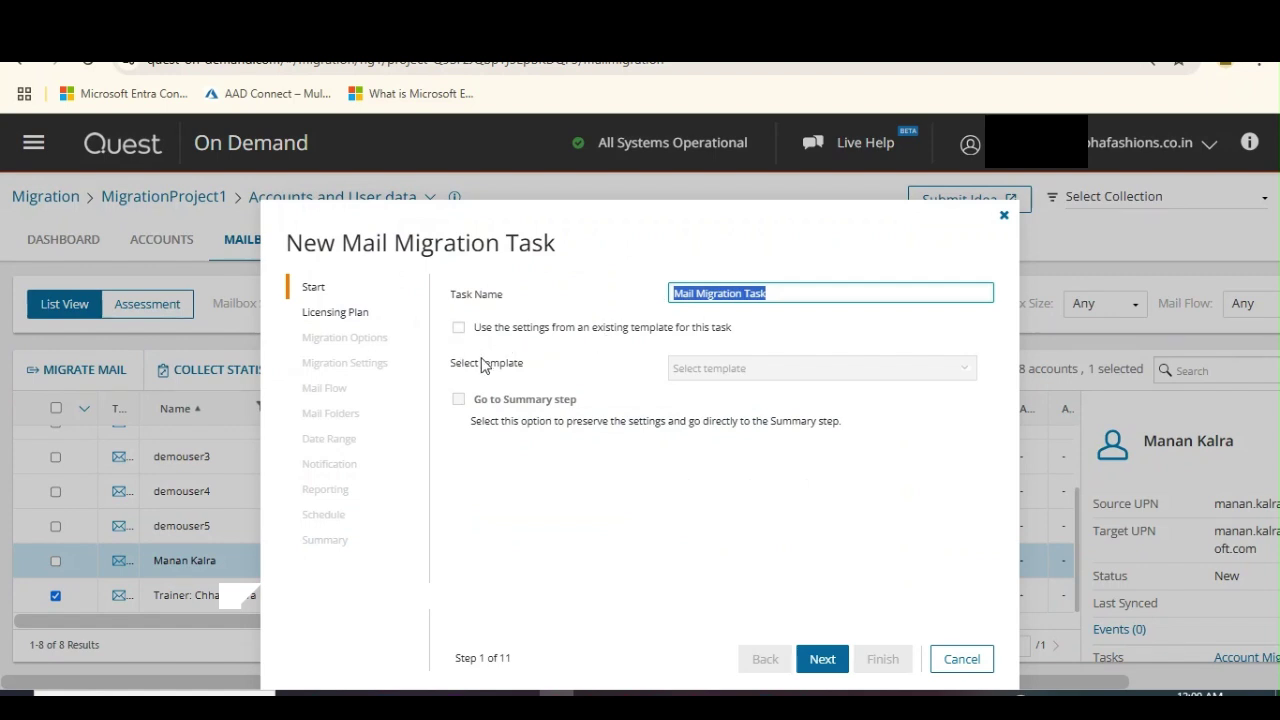
left_click(462, 335)
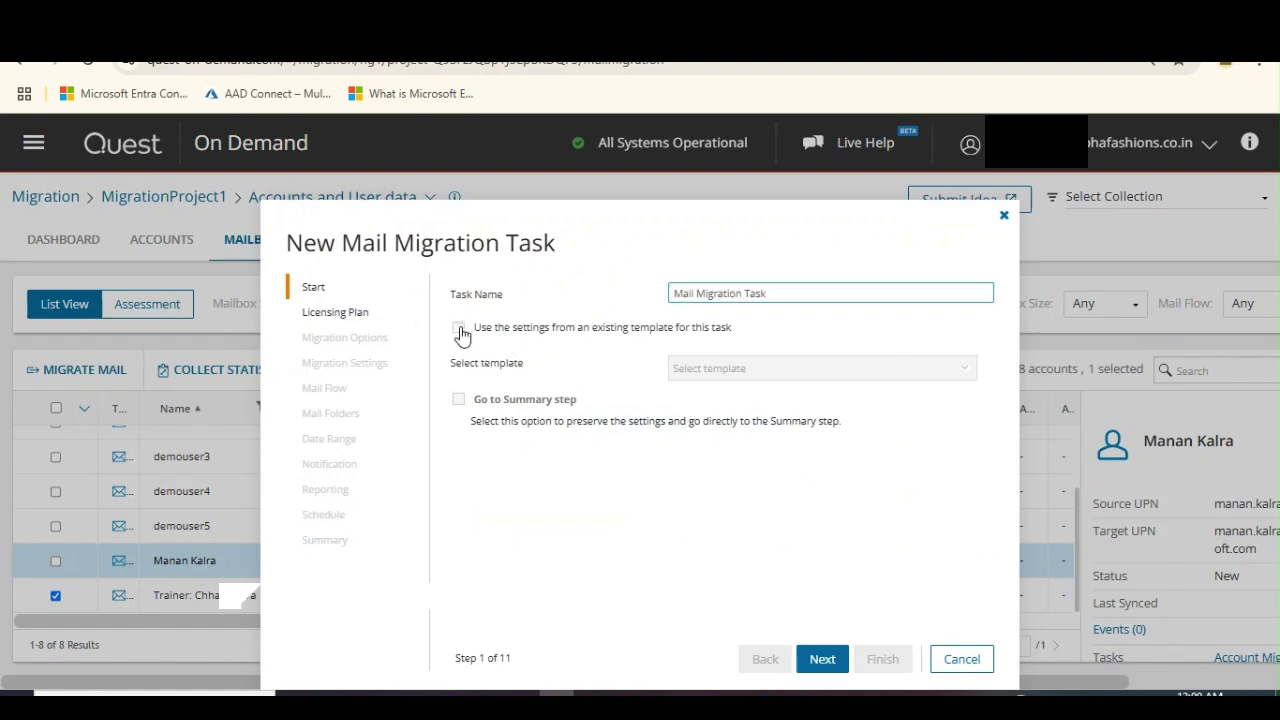
left_click(731, 368)
left_click(749, 368)
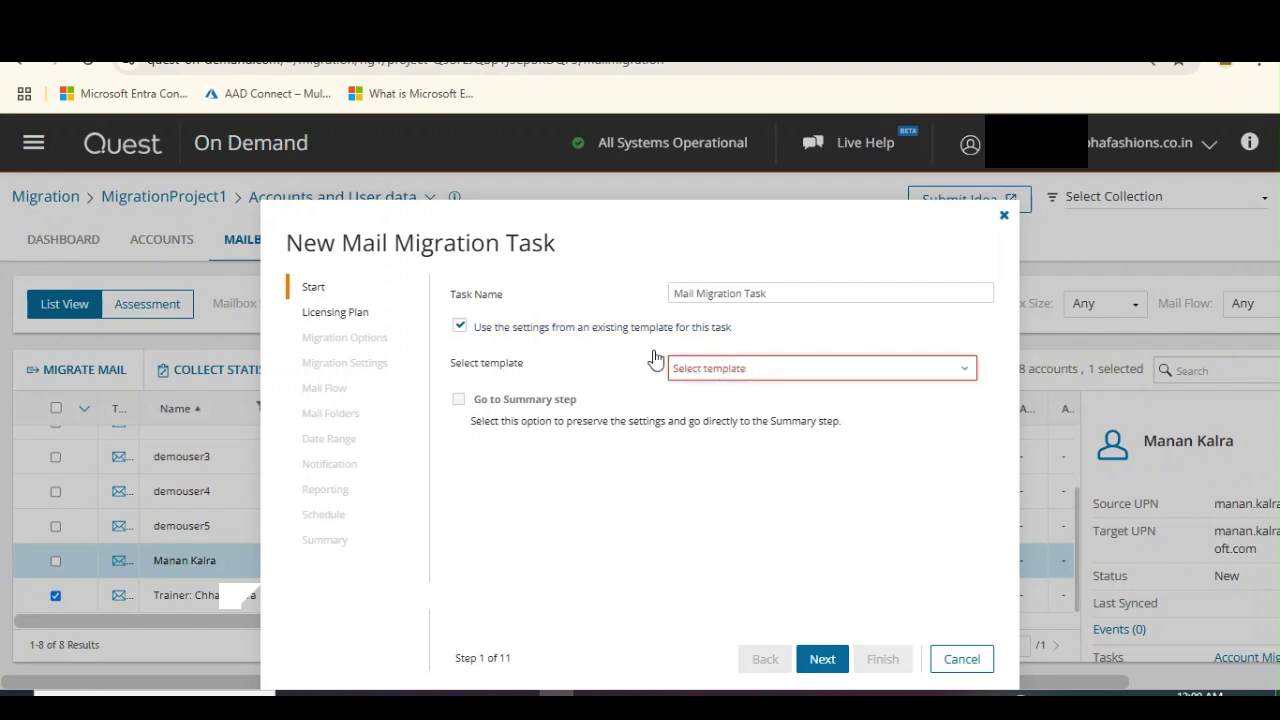
left_click(461, 328)
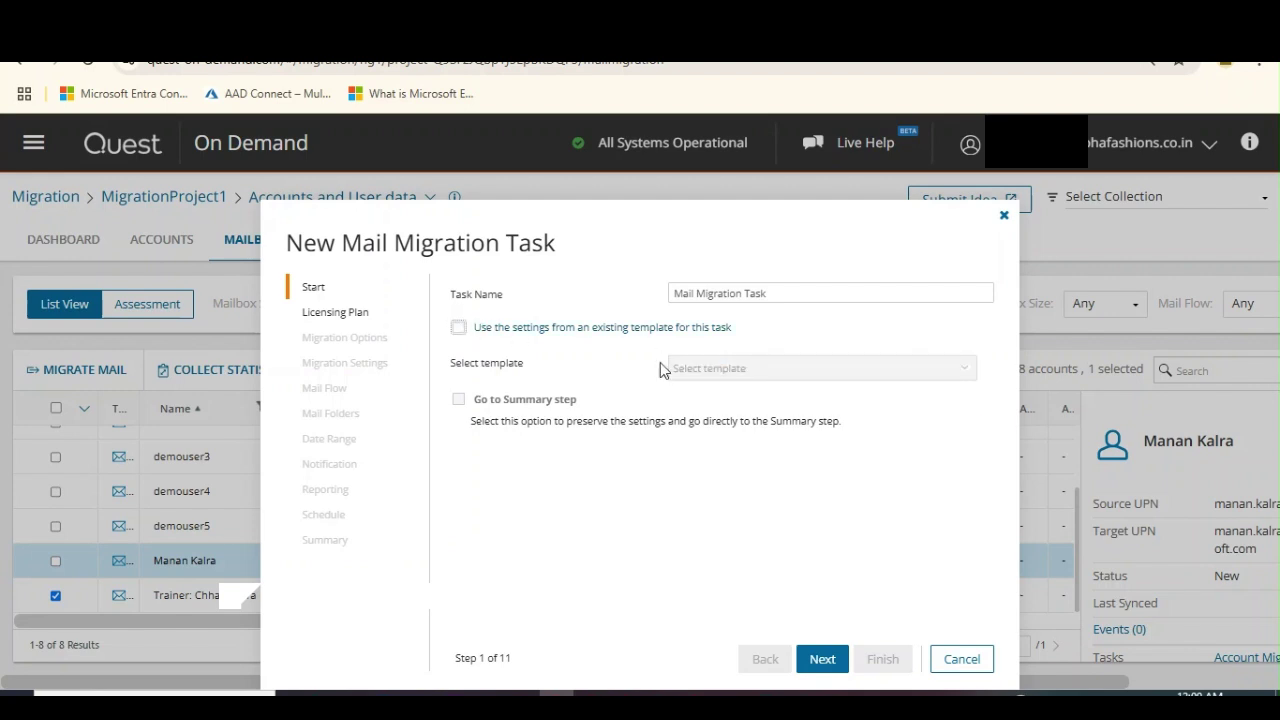
left_click(821, 660)
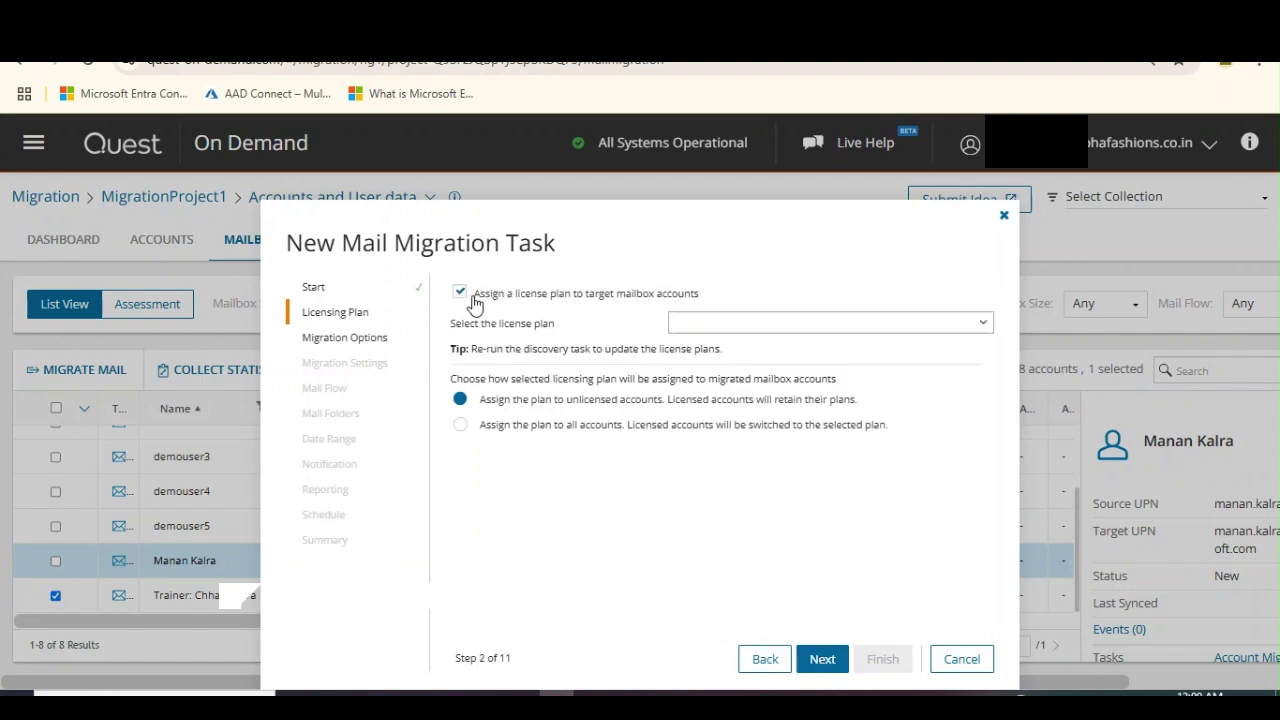
- Choose the Microsoft_365_E5_(no_Teams) licence plan, assigned only to unlicensed accounts
left_click(712, 328)
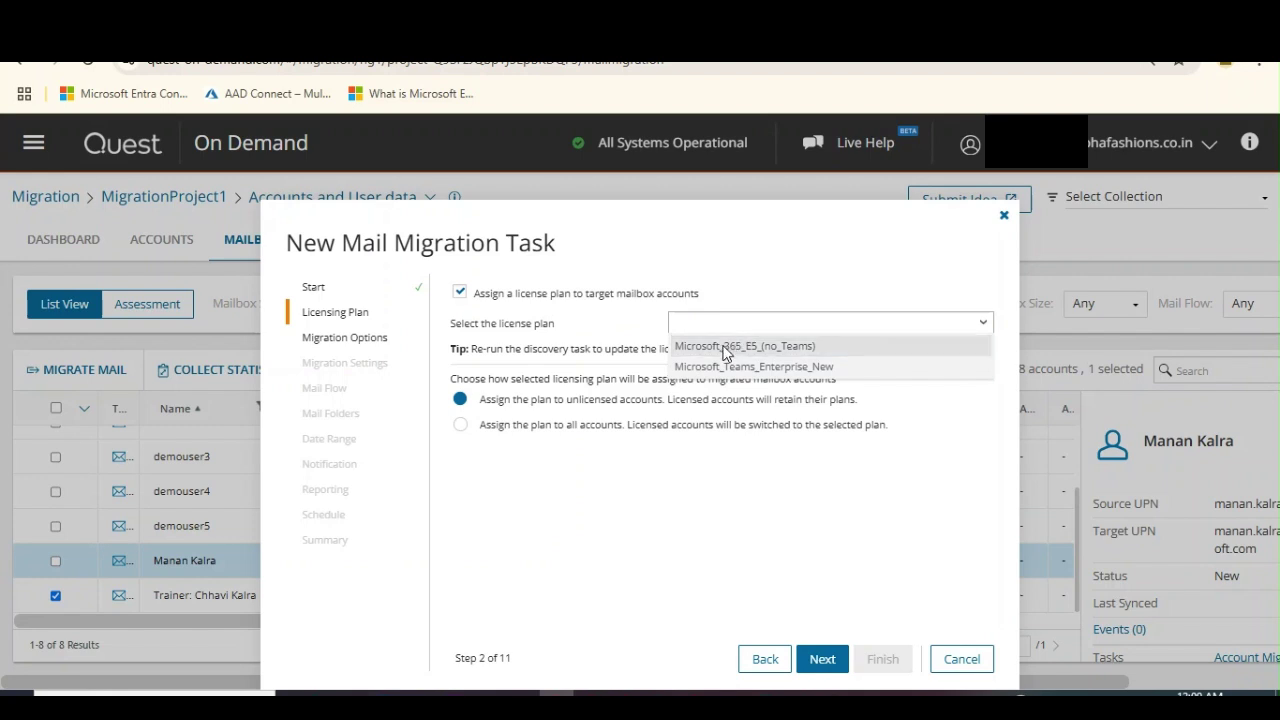
left_click(726, 350)
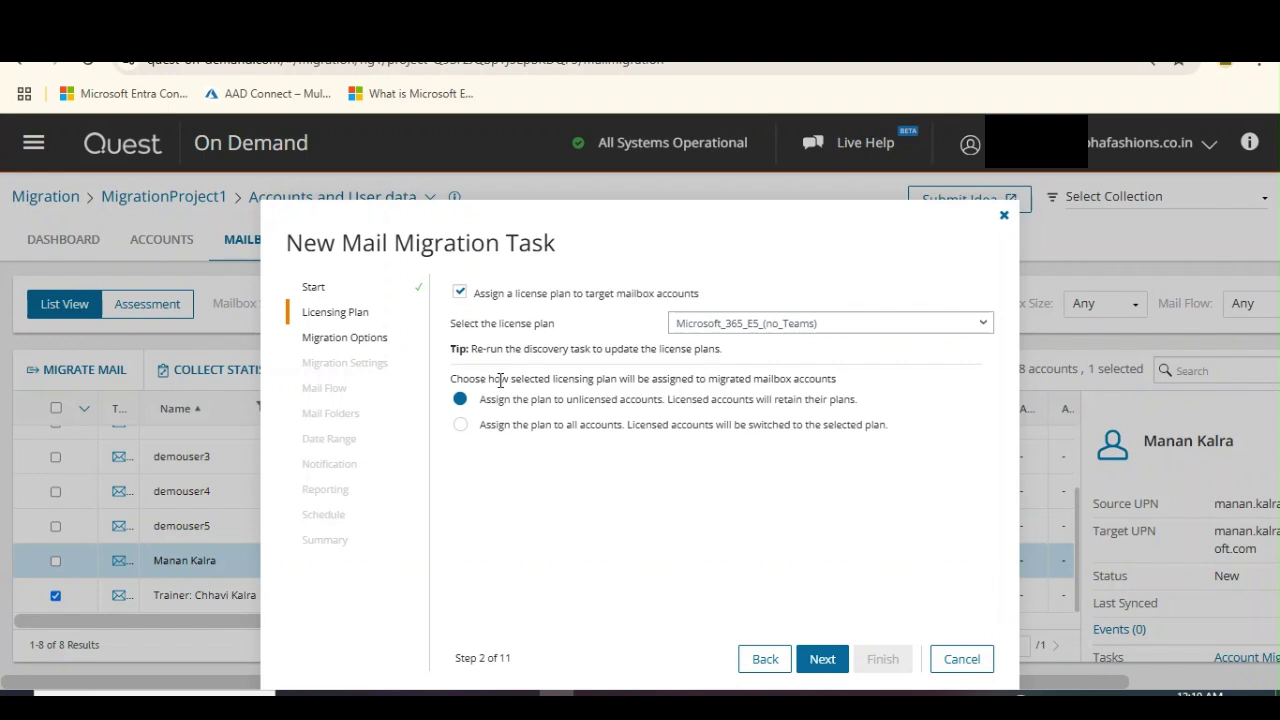
left_click_drag(500, 380, 851, 380)
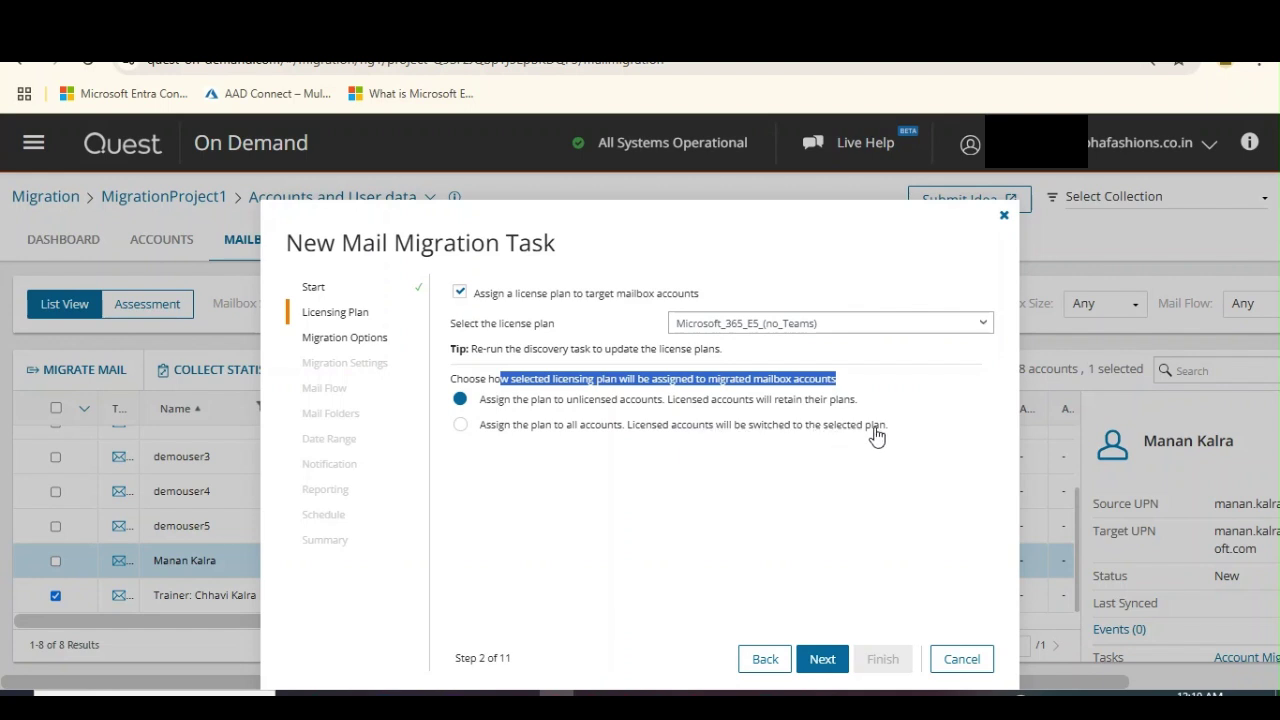
left_click(861, 328)
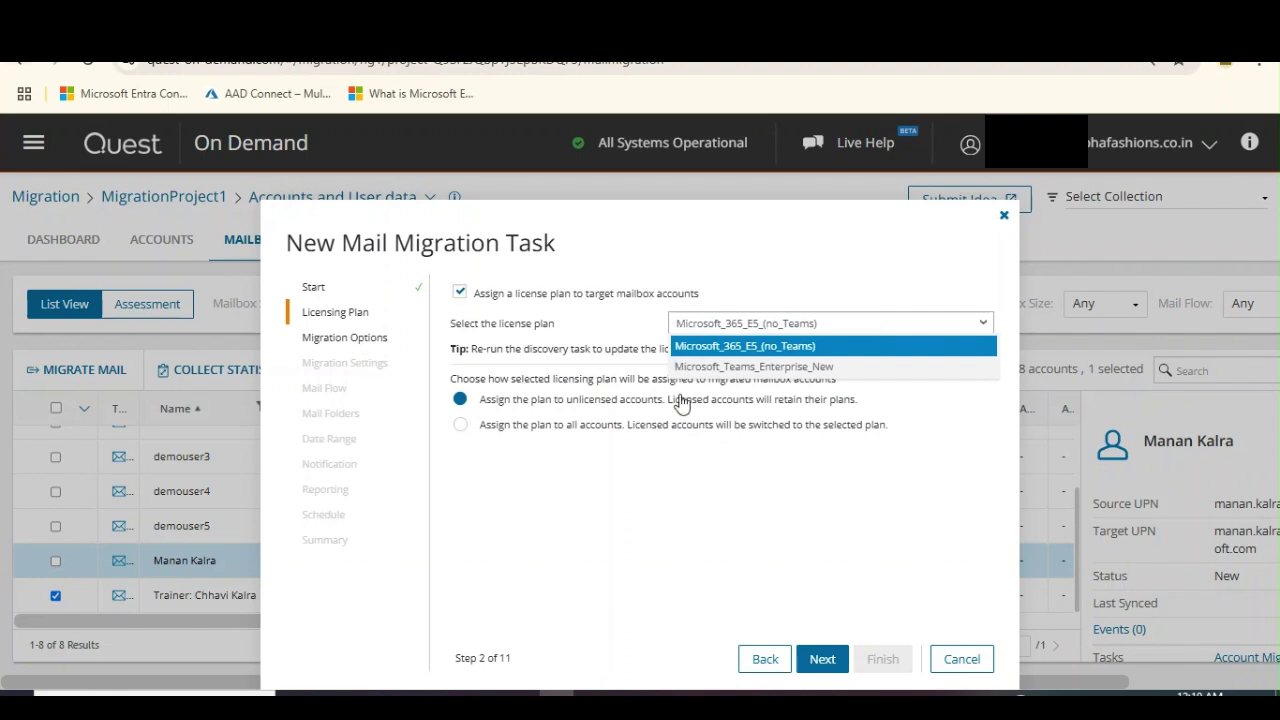
left_click(686, 522)
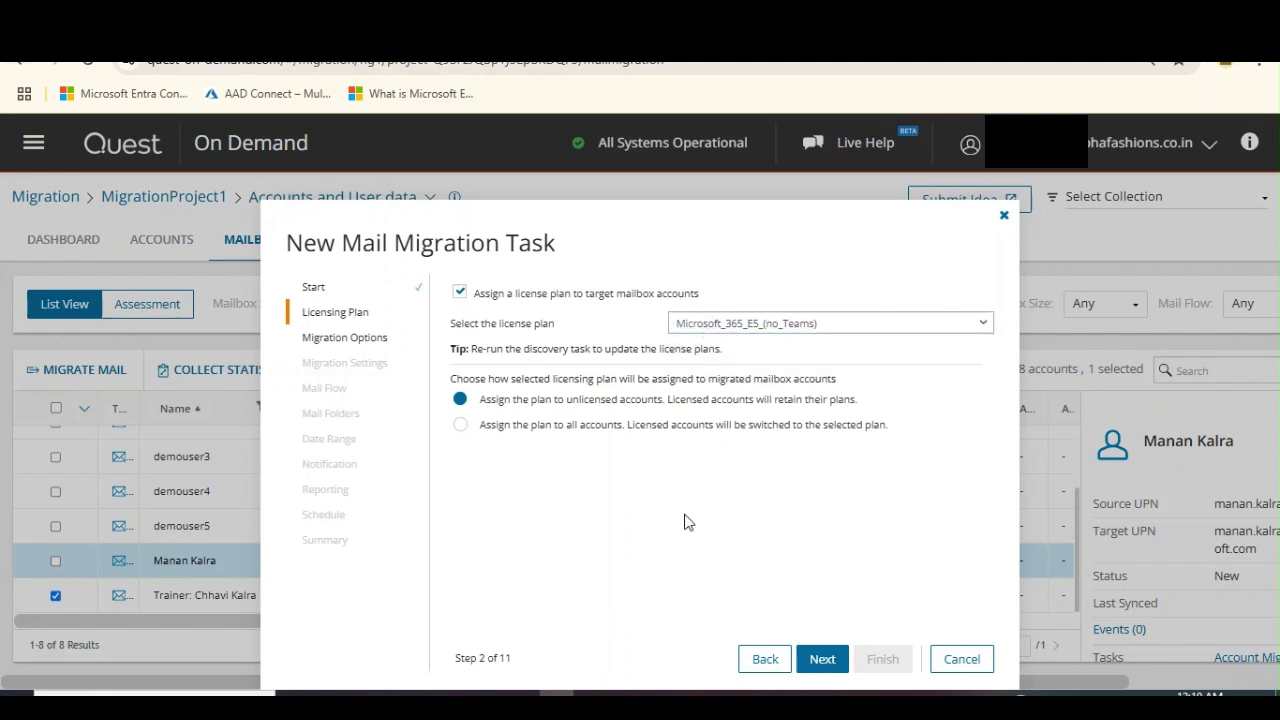
- On Migration Options, try Archive mailbox as both the source and target mailbox type
left_click(822, 660)
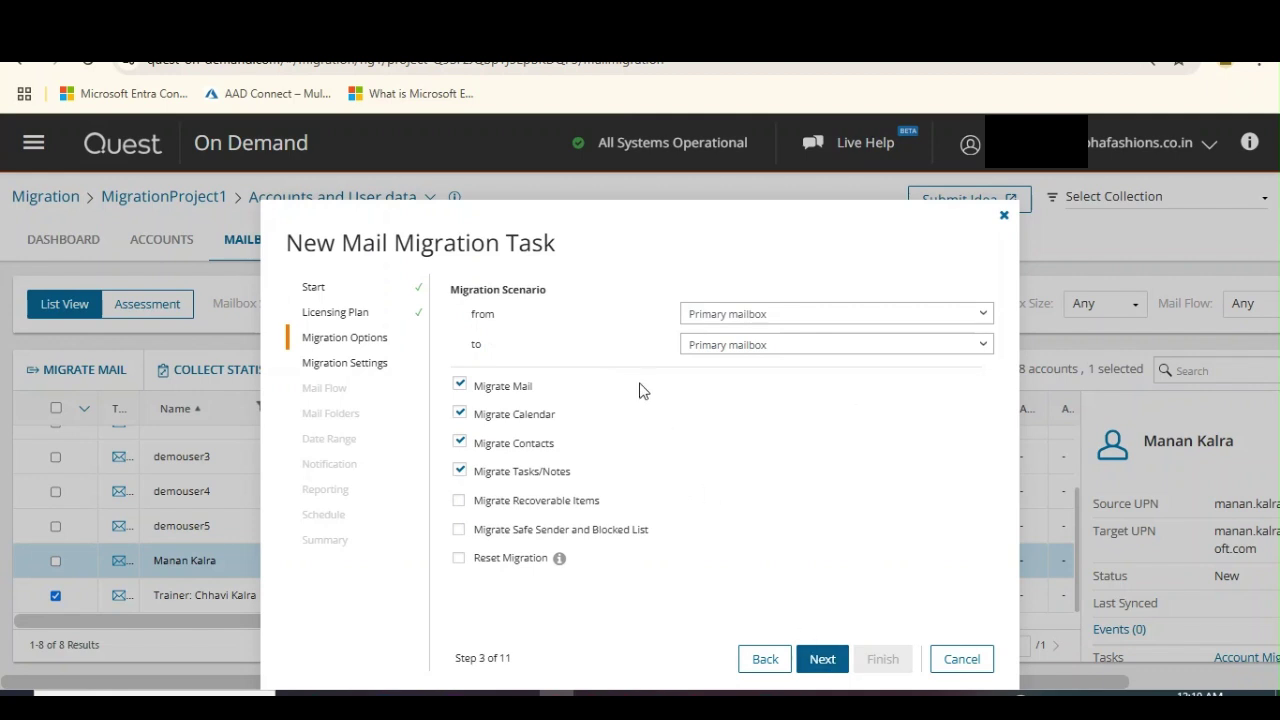
left_click(765, 318)
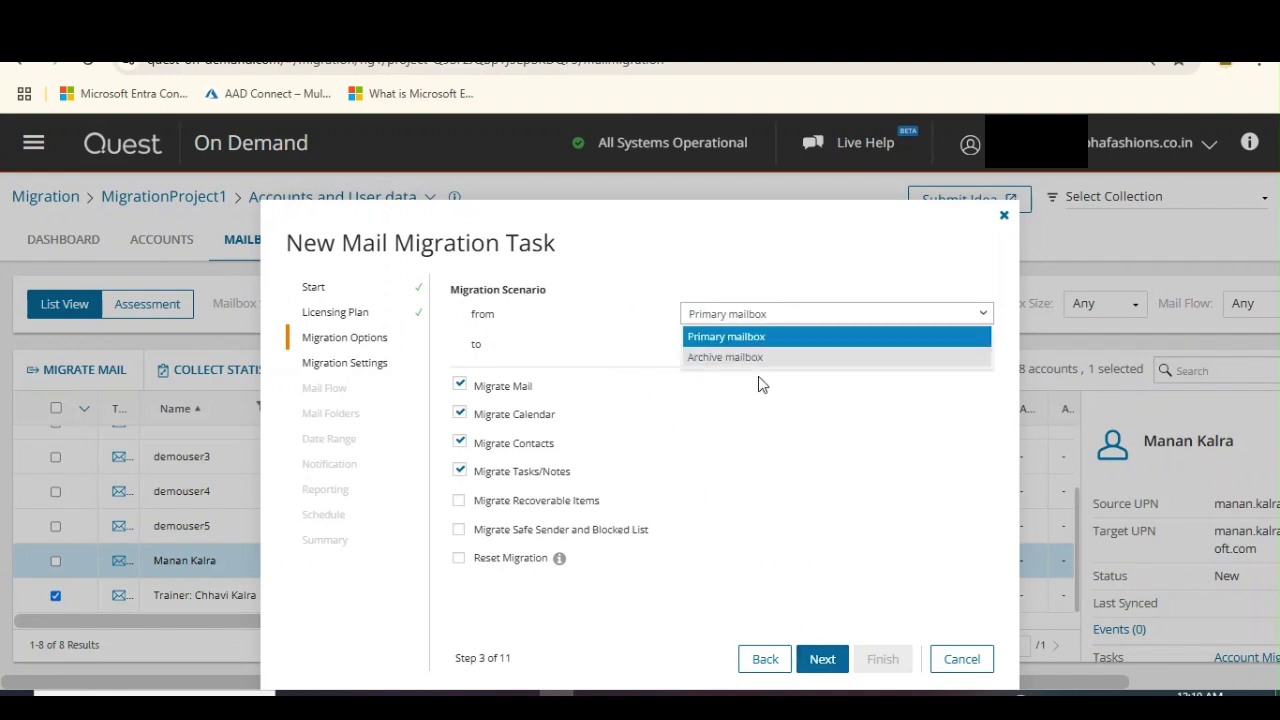
left_click(715, 336)
left_click(724, 350)
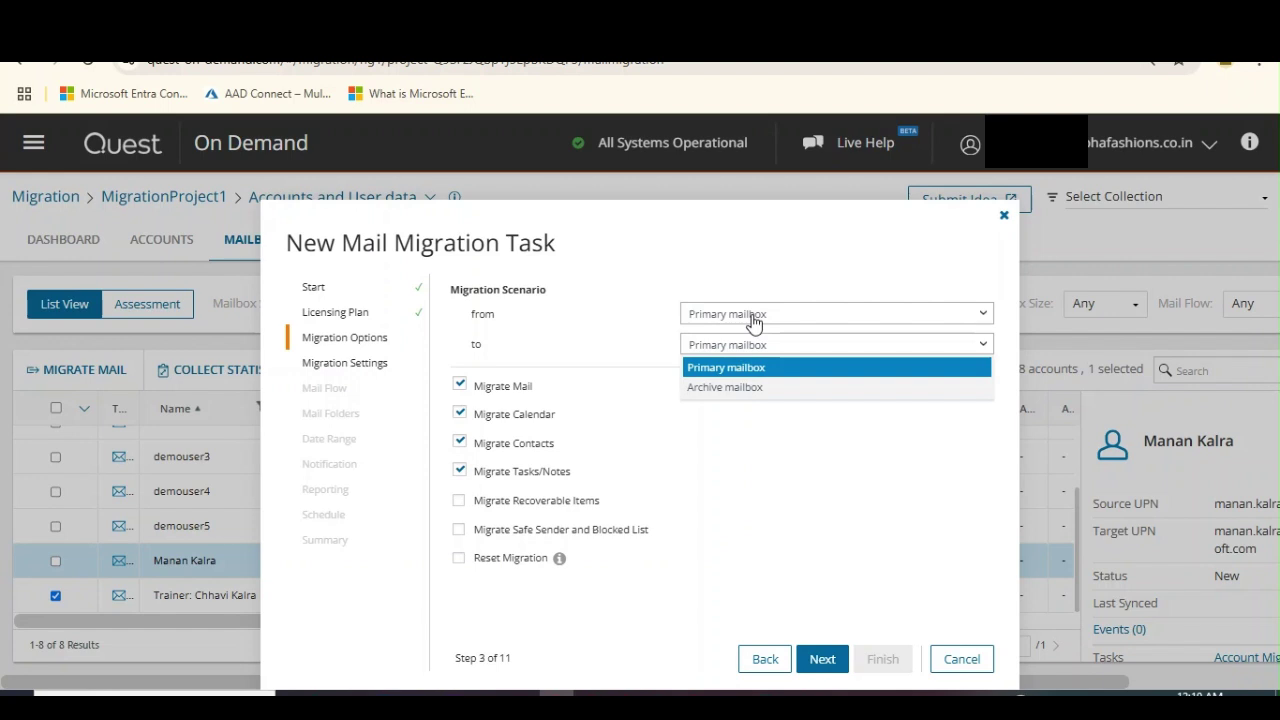
left_click(753, 318)
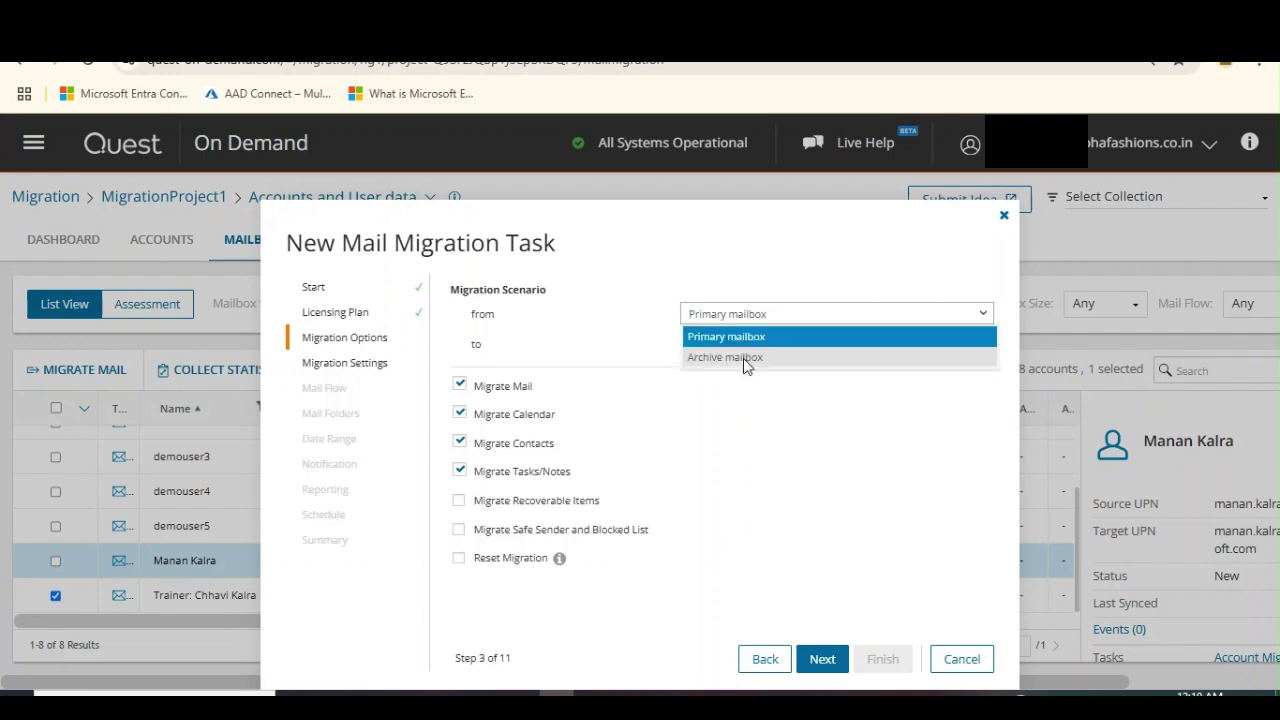
left_click(743, 358)
left_click(743, 345)
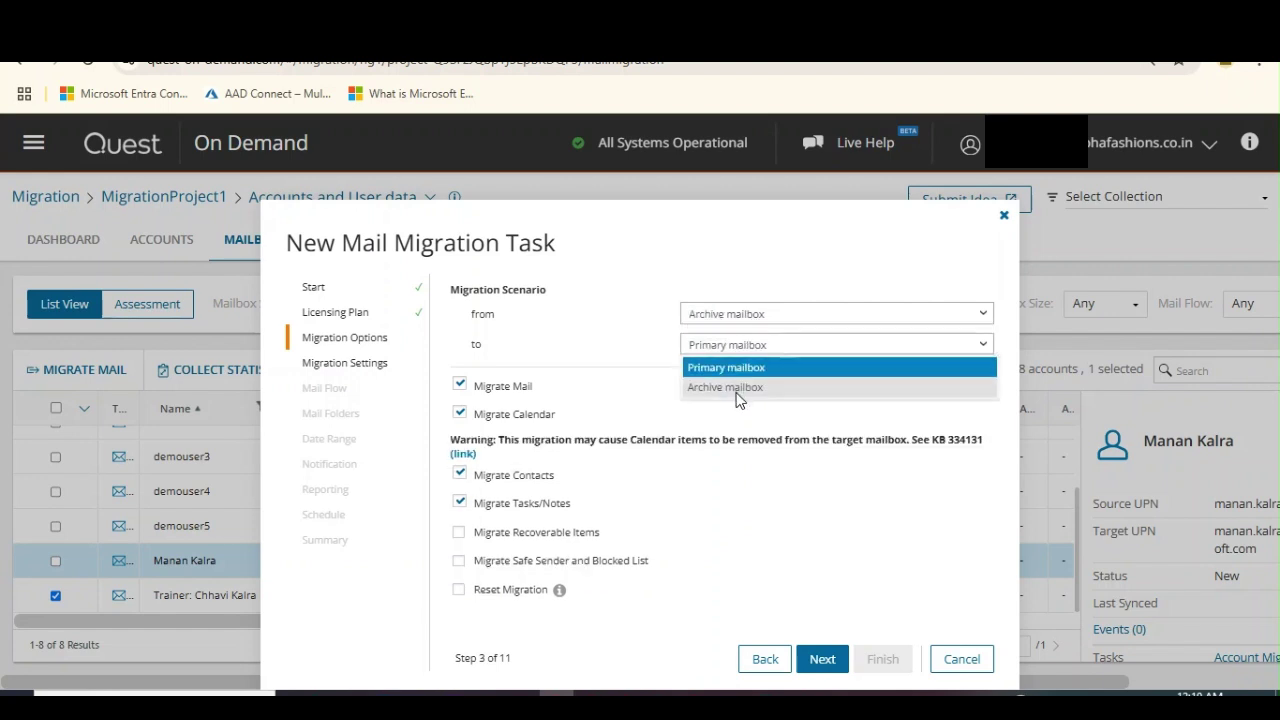
left_click(738, 387)
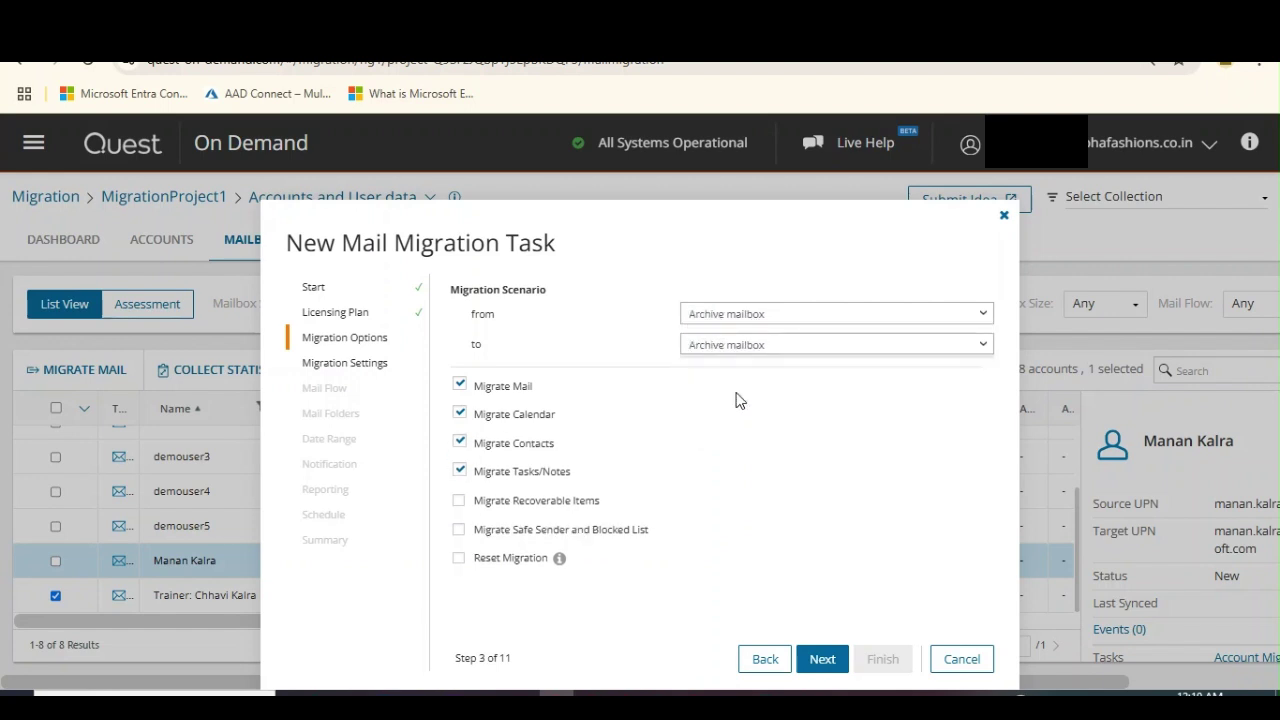
- Set both source and target mailbox types back to Primary mailbox
left_click(744, 318)
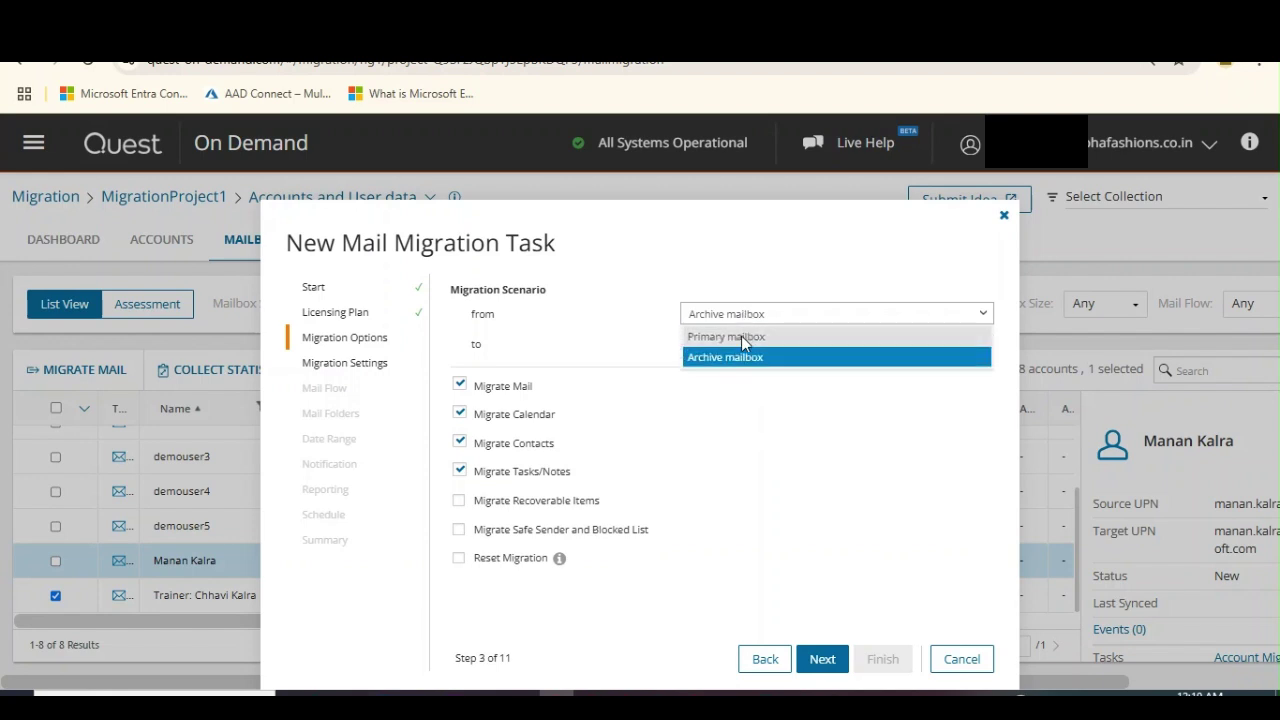
left_click(741, 336)
left_click(743, 345)
left_click(671, 346)
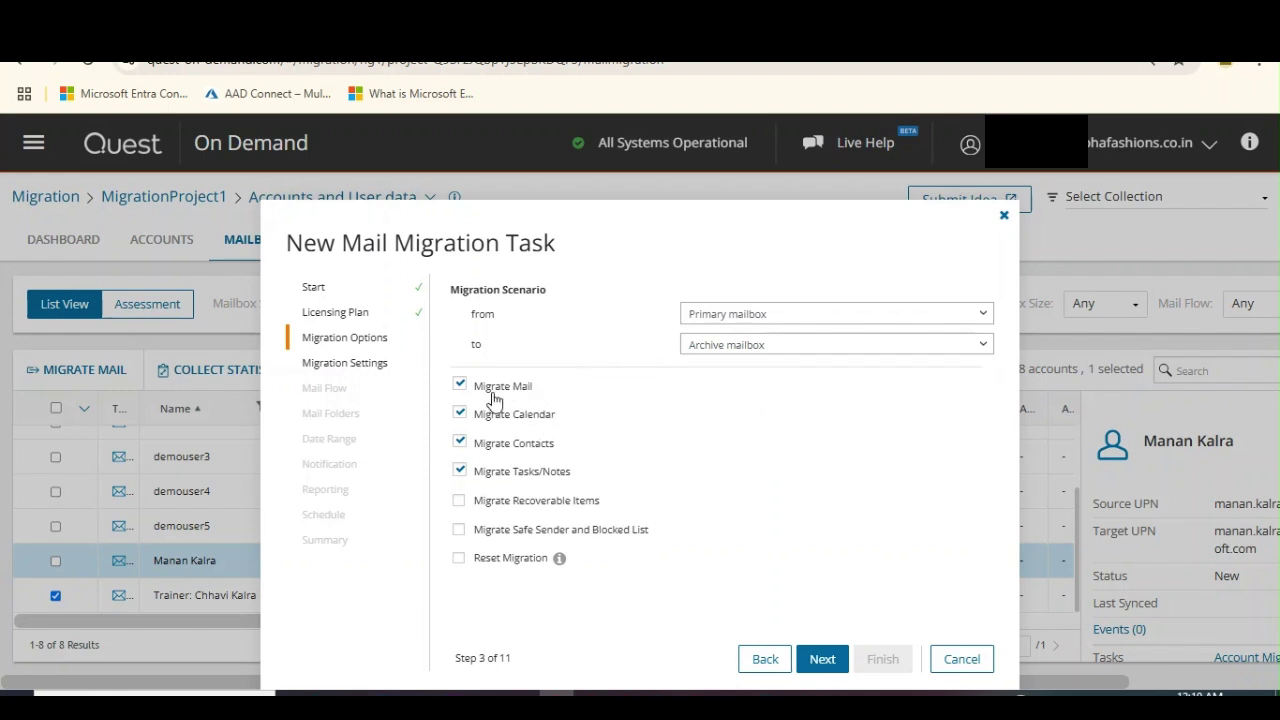
left_click(735, 347)
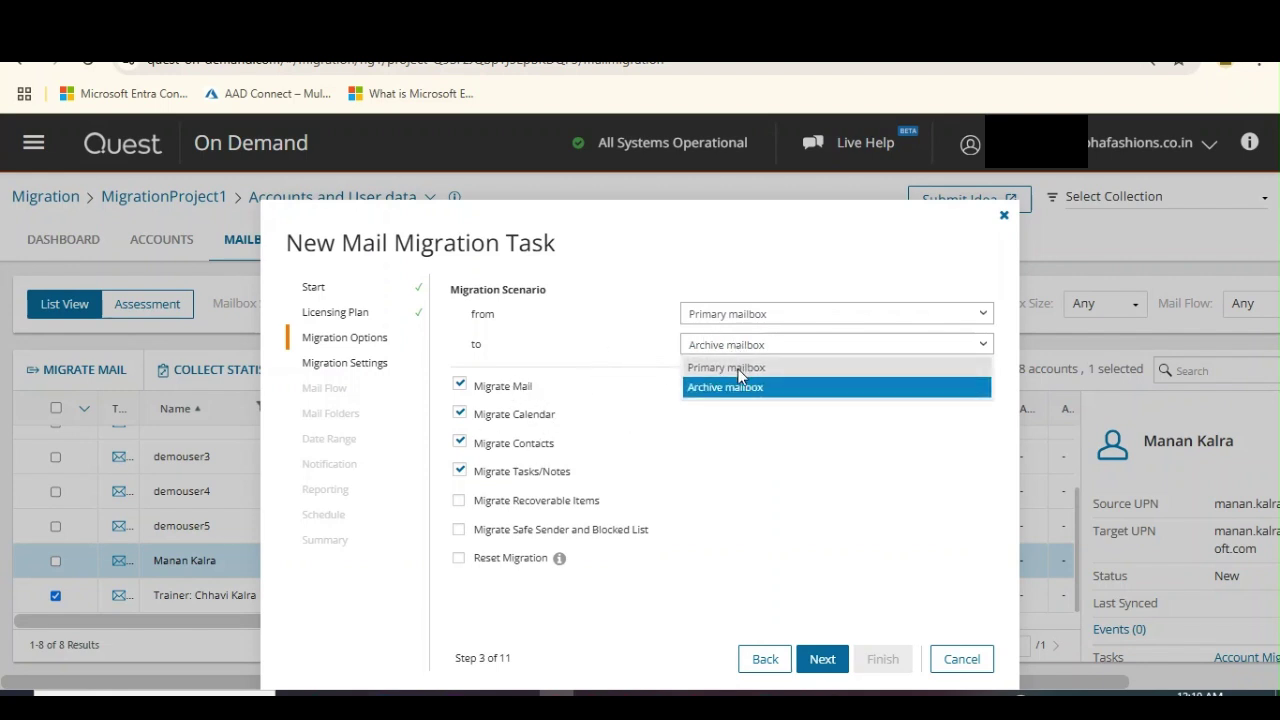
left_click(738, 367)
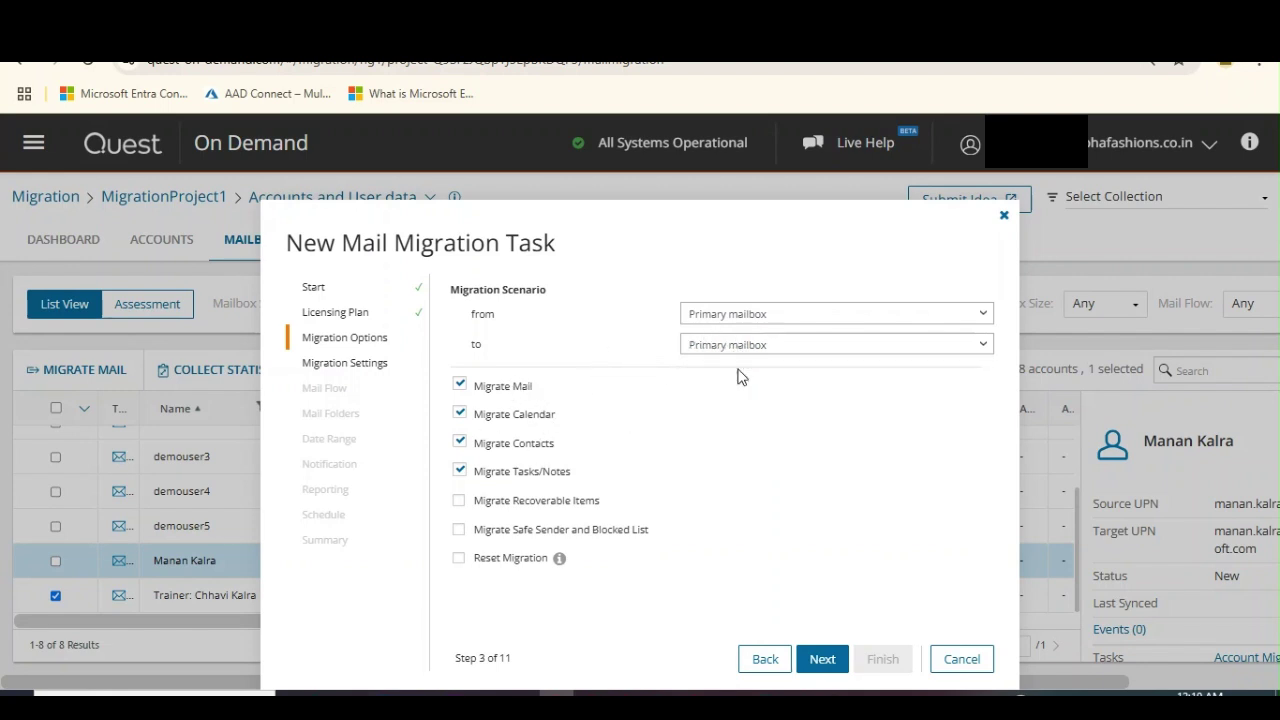
- Turn Reset Migration on to read its explanation, then leave it off
left_click(562, 566)
mouse_move(562, 570)
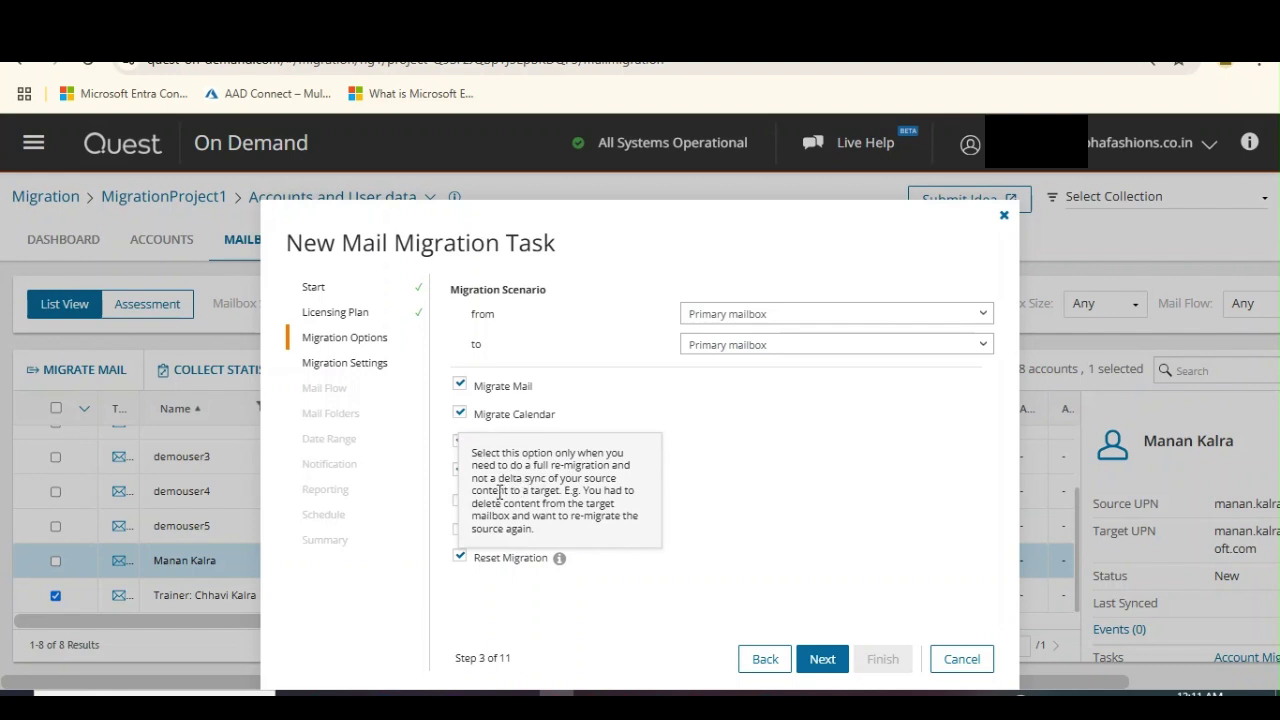
left_click_drag(499, 490, 566, 491)
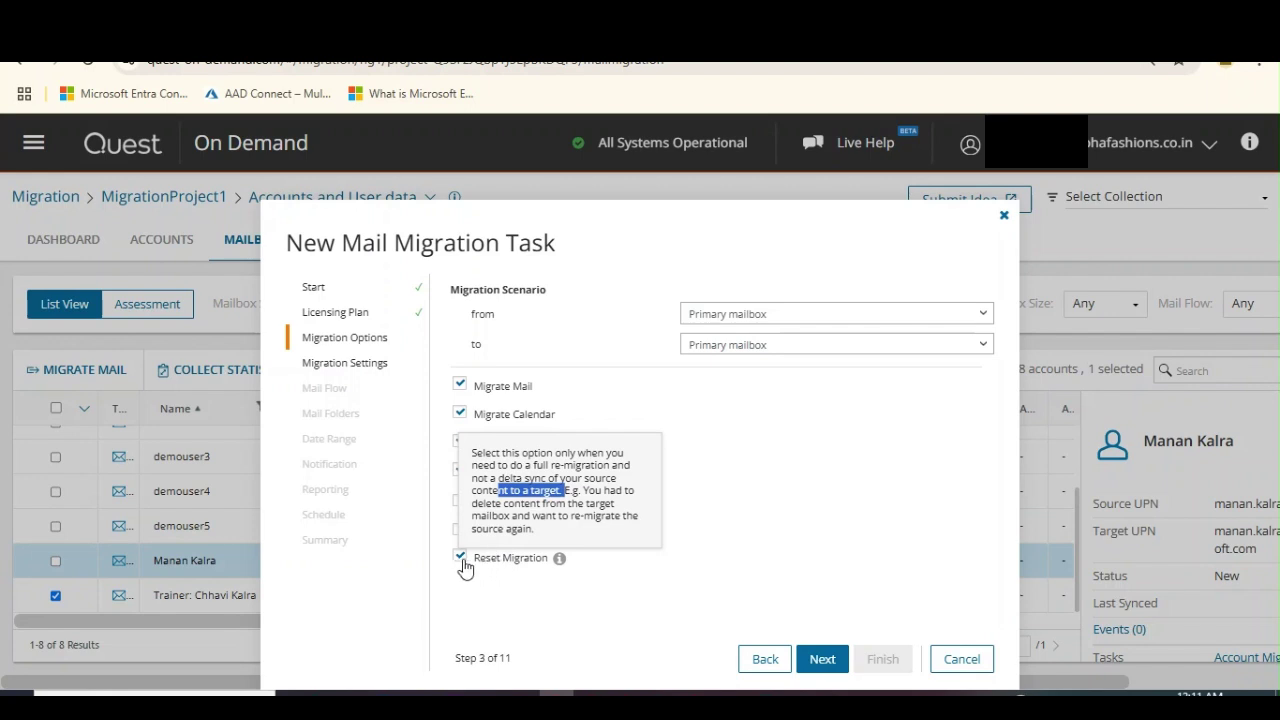
left_click(461, 560)
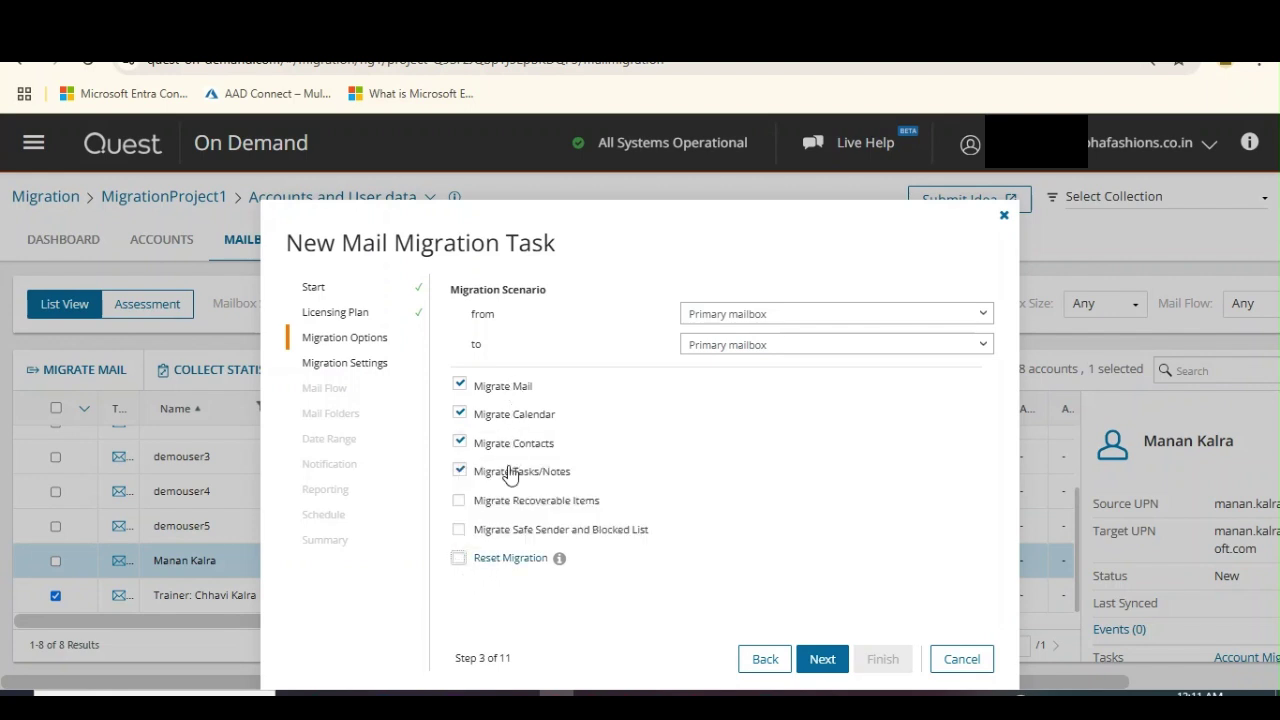
- Leave Migrate Litigation Hold Settings and every other migration setting unchecked, then advance the wizard
left_click(822, 666)
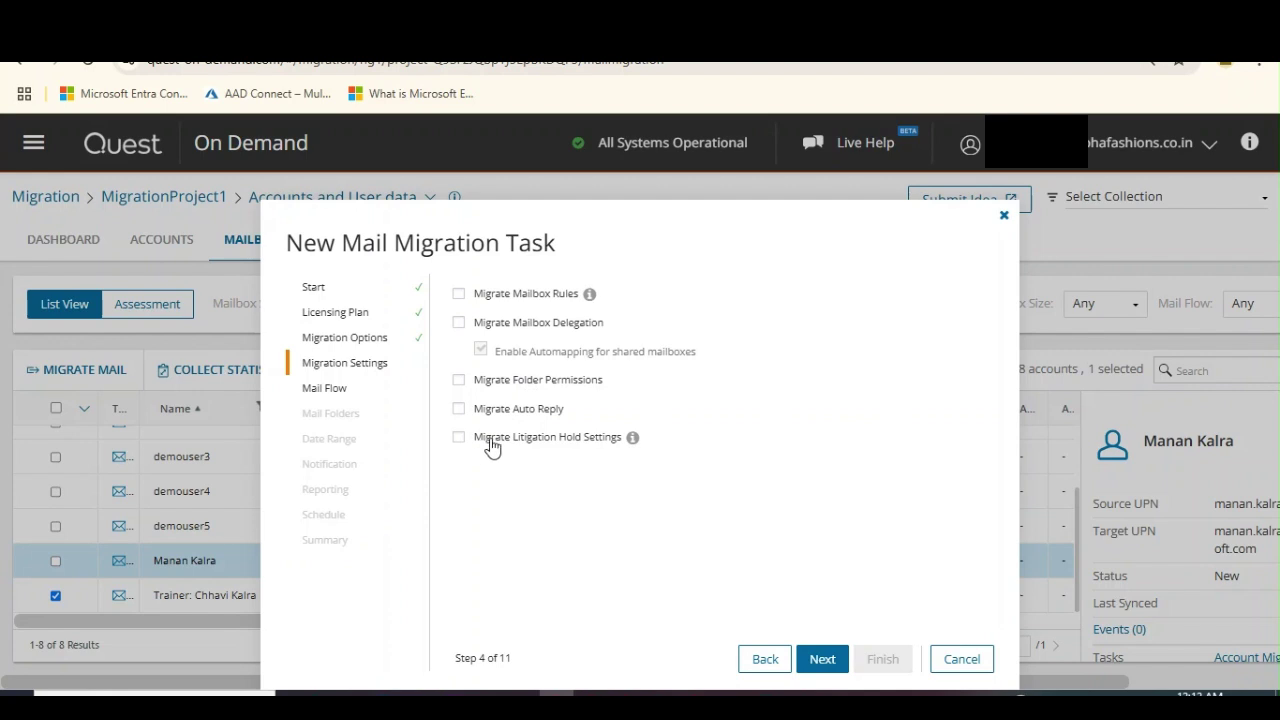
left_click(632, 441)
left_click(632, 441)
left_click(632, 441)
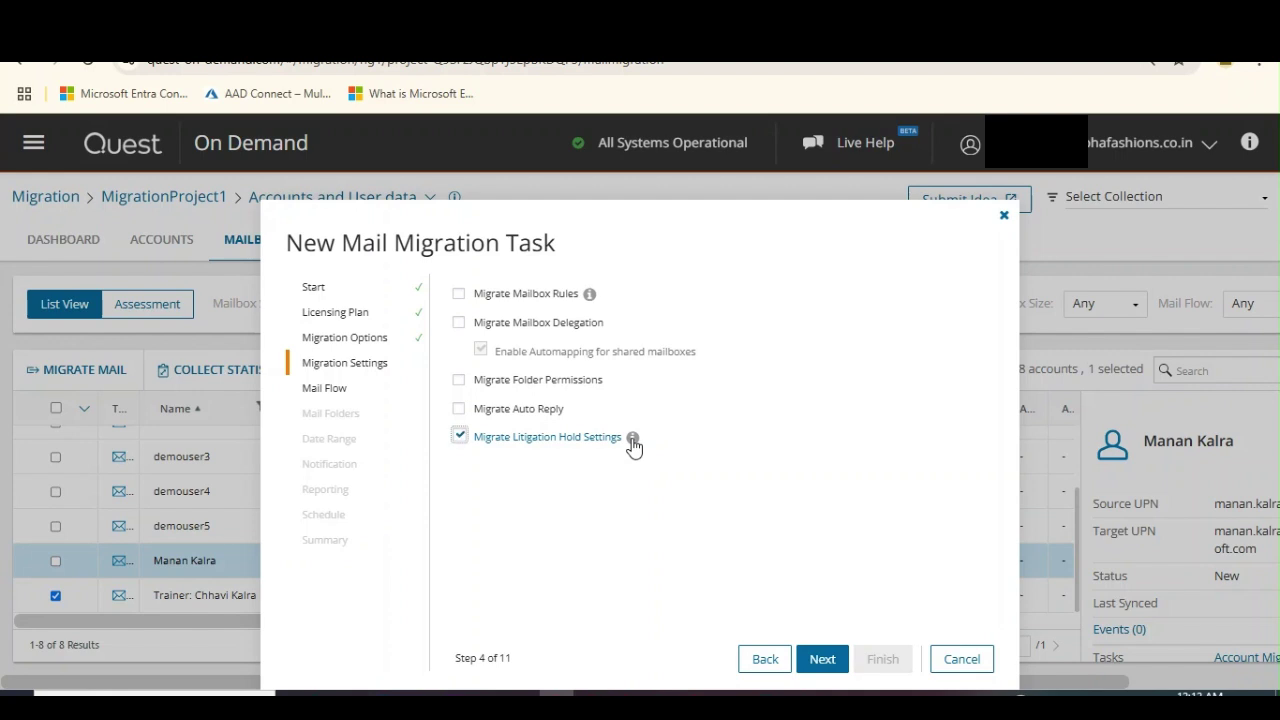
left_click(462, 440)
left_click(822, 660)
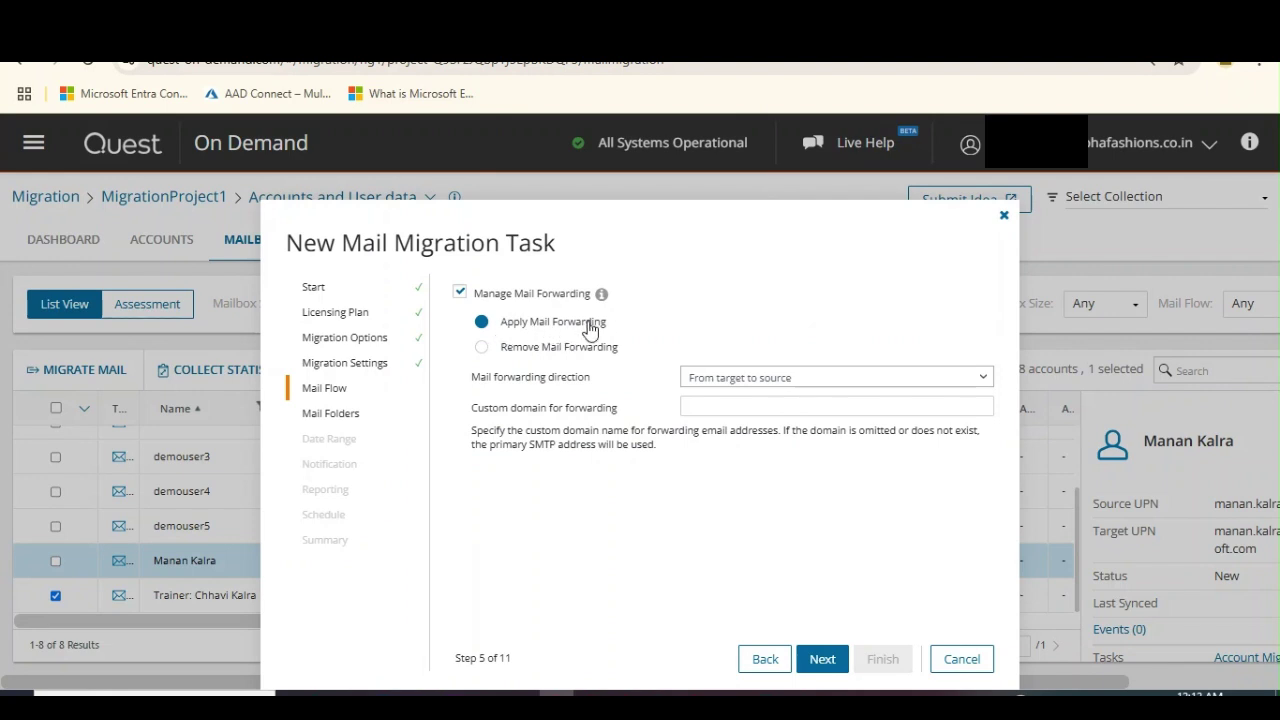
- Keep mail forwarding applied with direction 'From target to source', then continue to Mail Folders
left_click(568, 350)
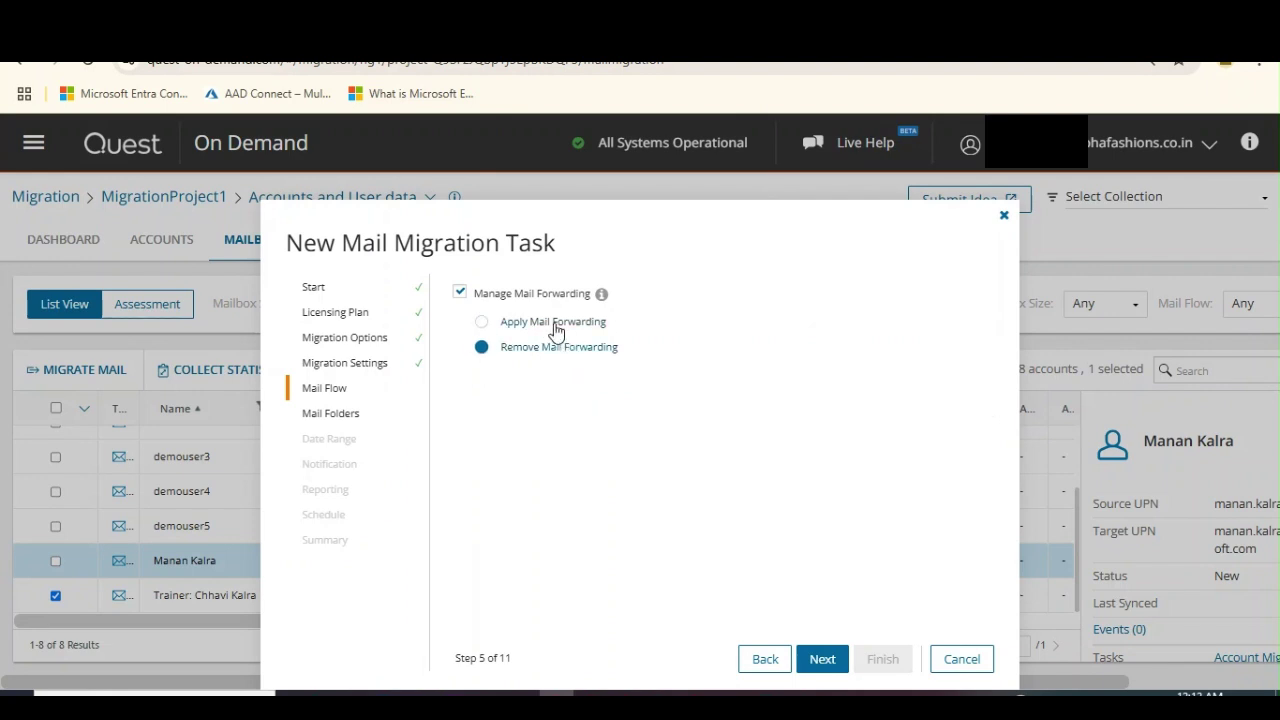
left_click(557, 331)
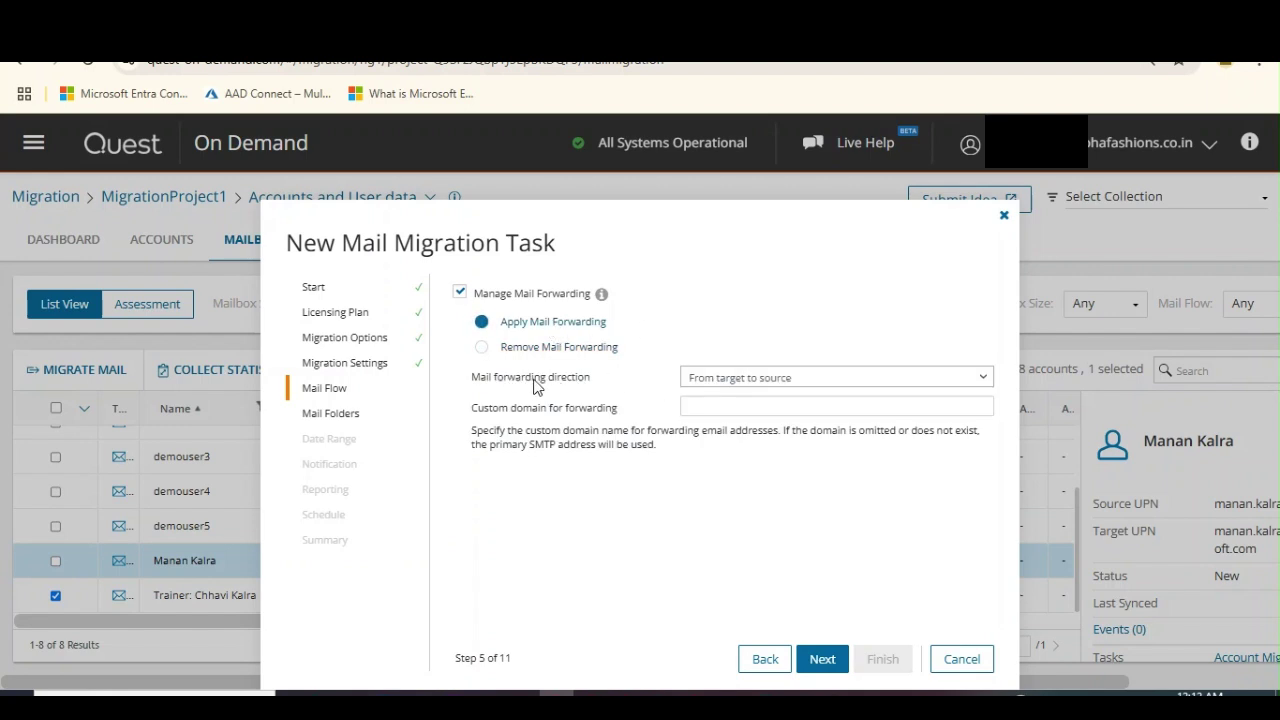
left_click(811, 380)
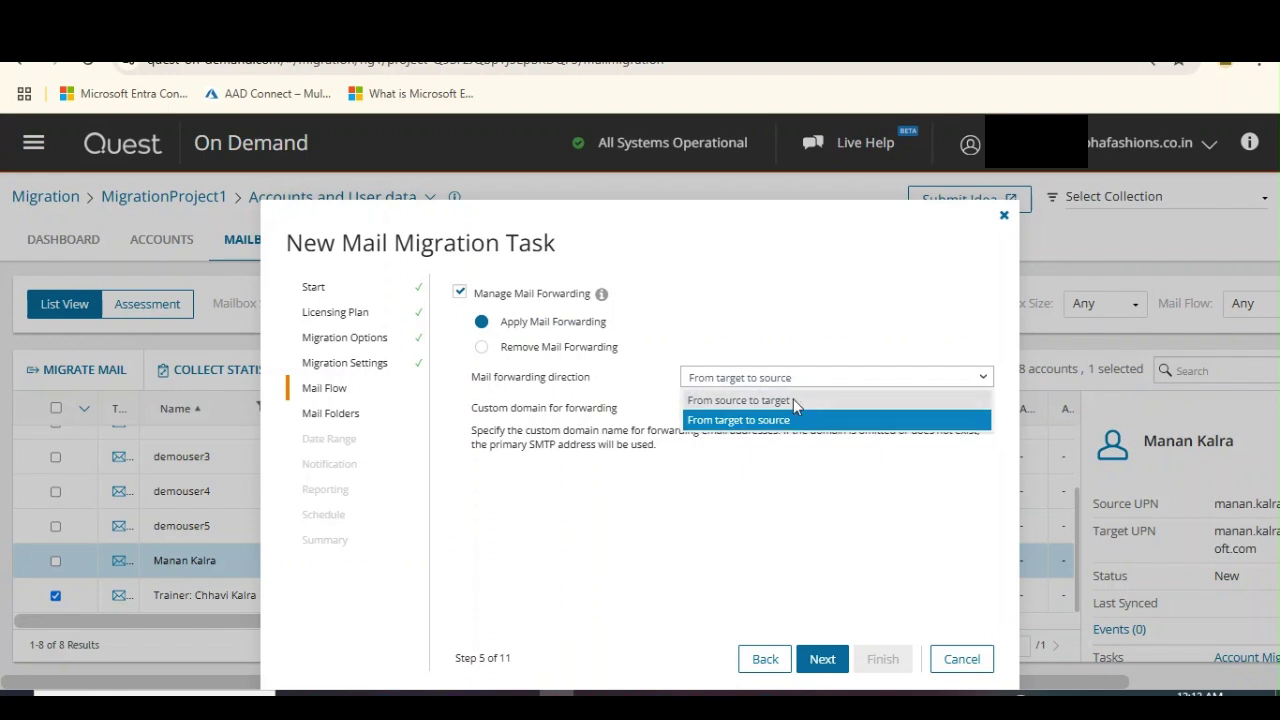
left_click(793, 399)
left_click(793, 384)
left_click(783, 421)
left_click_drag(508, 431, 812, 450)
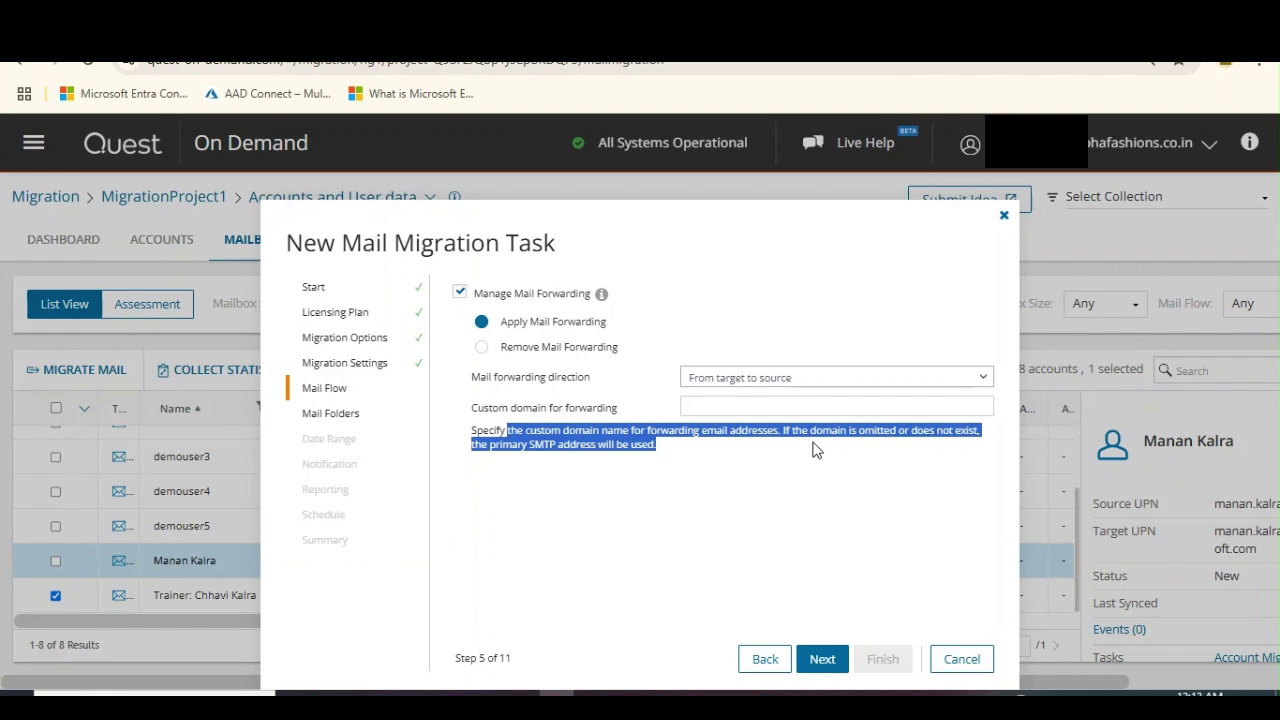
left_click(818, 660)
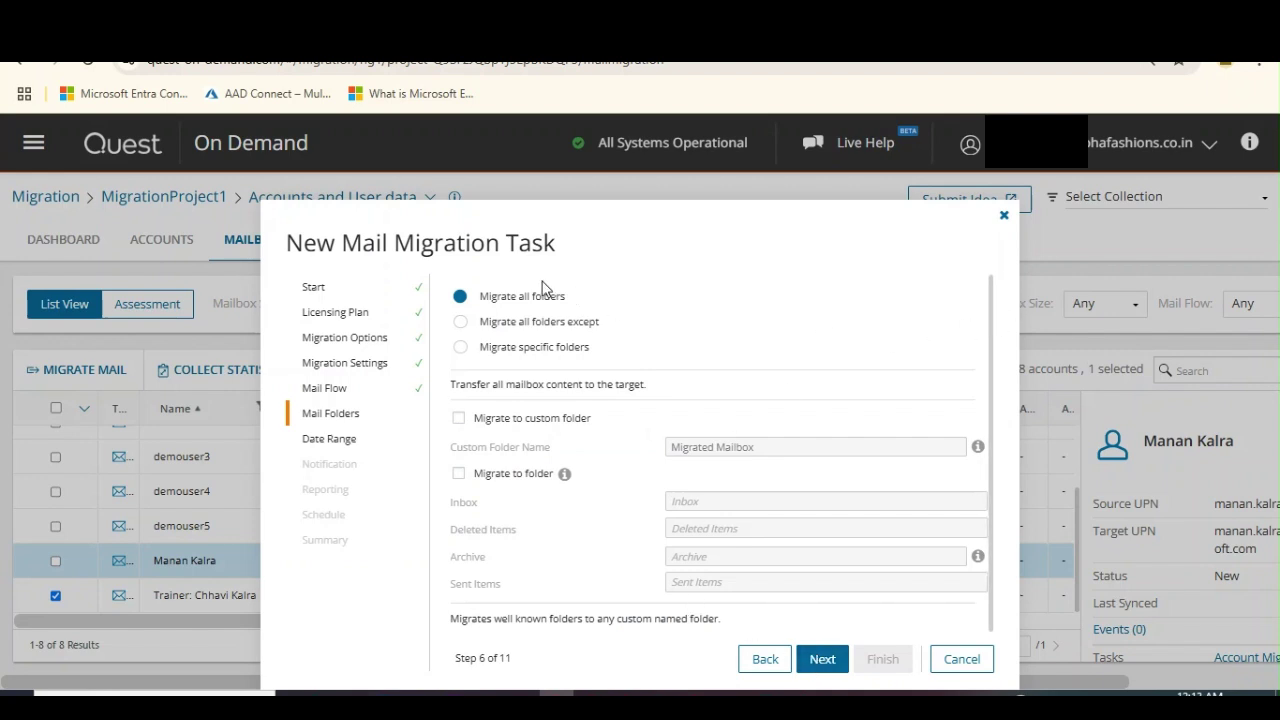
- Try the custom target folder and standard folder mapping options, leaving both unchecked
left_click(460, 420)
left_click(722, 447)
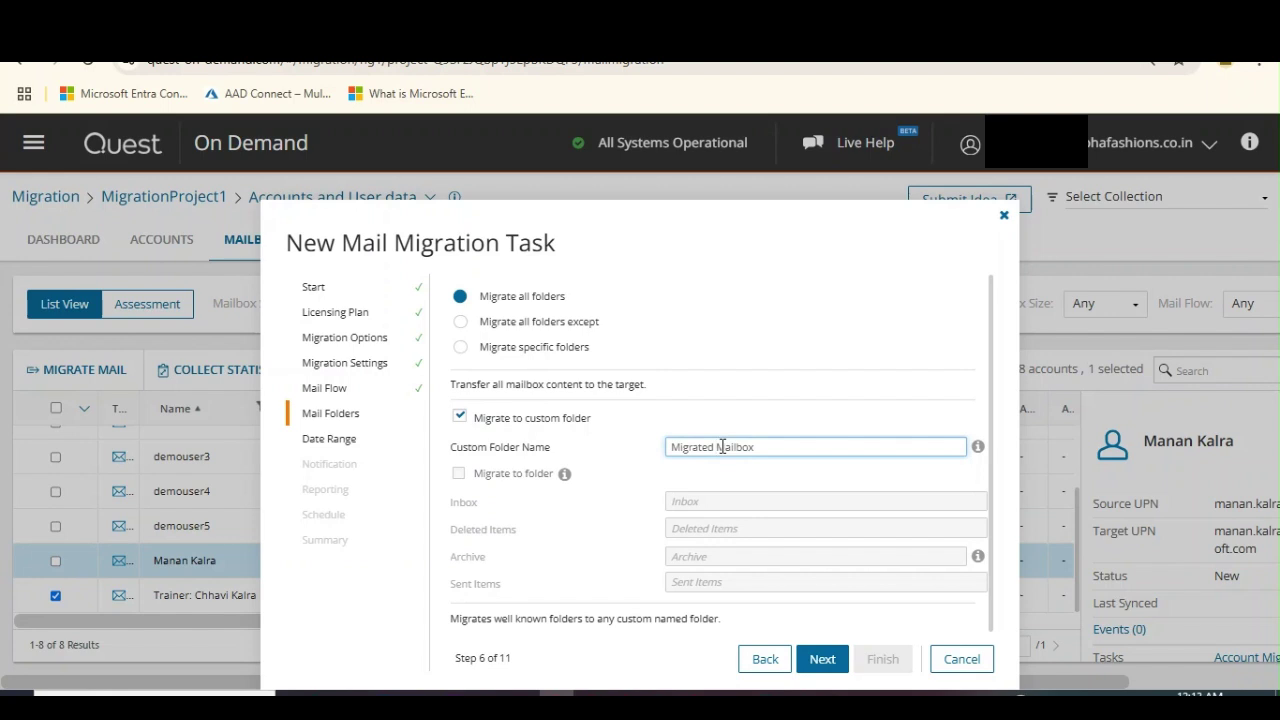
left_click(460, 420)
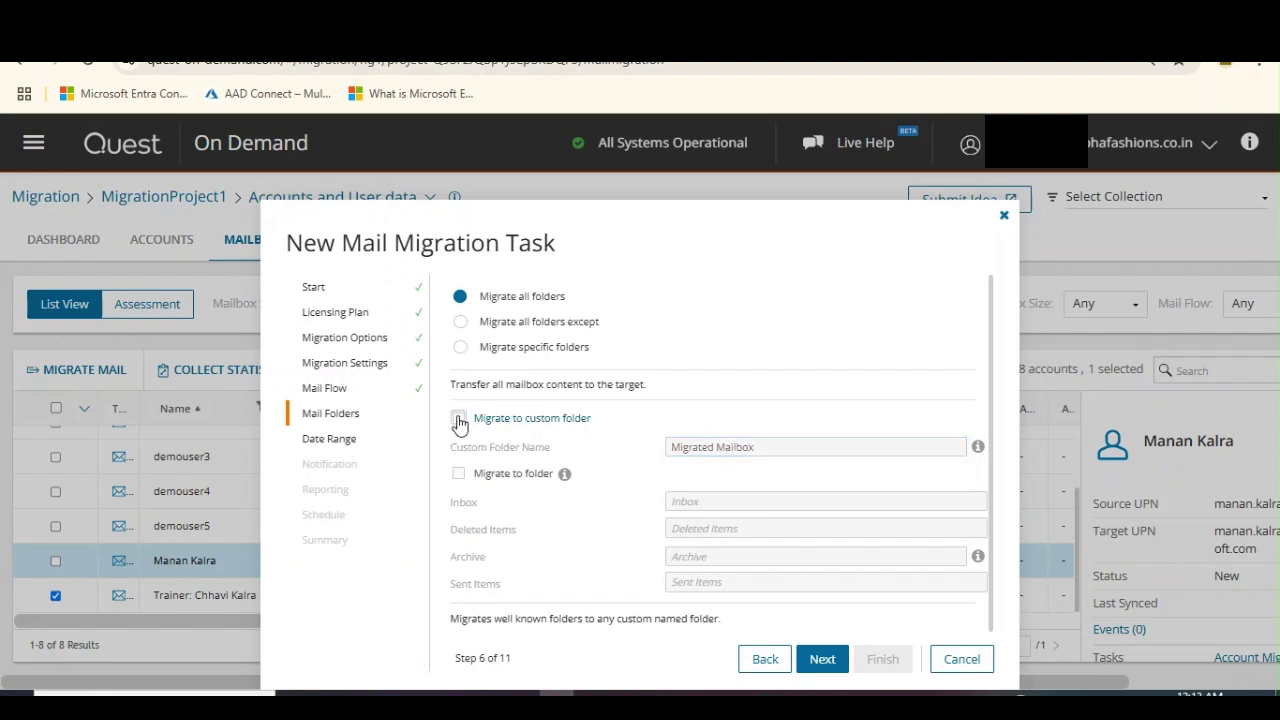
left_click(458, 476)
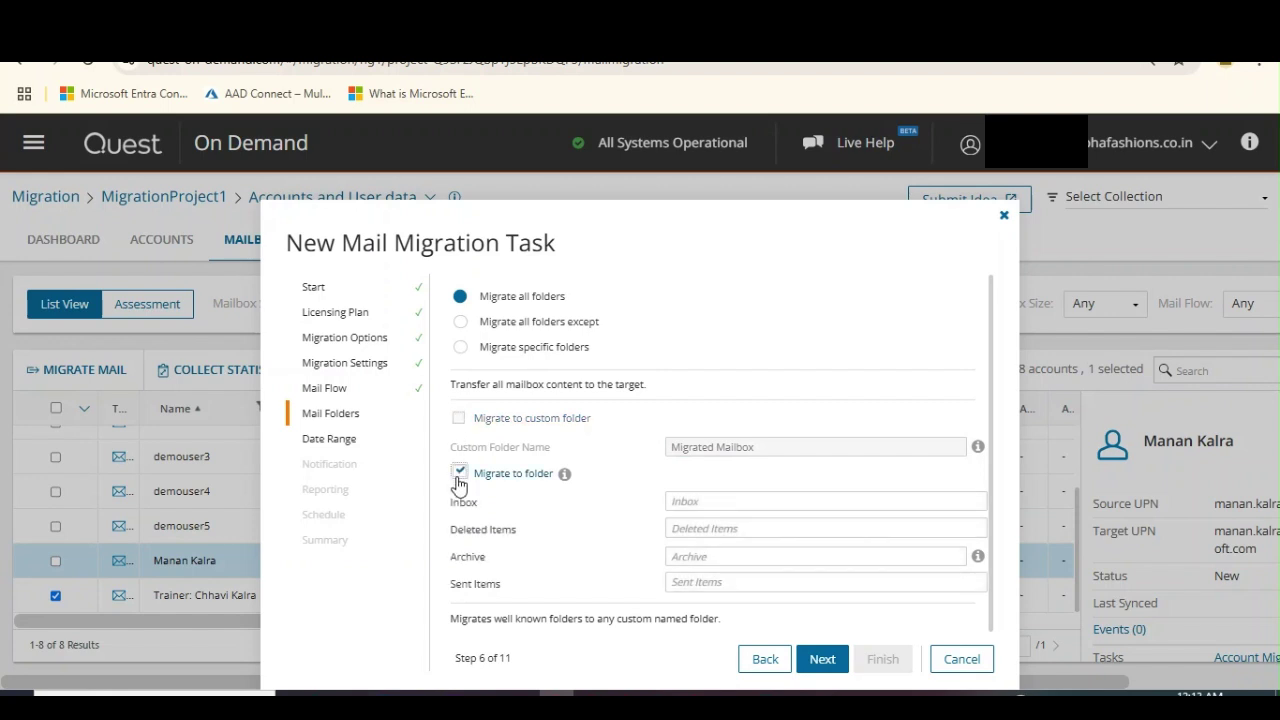
left_click(741, 497)
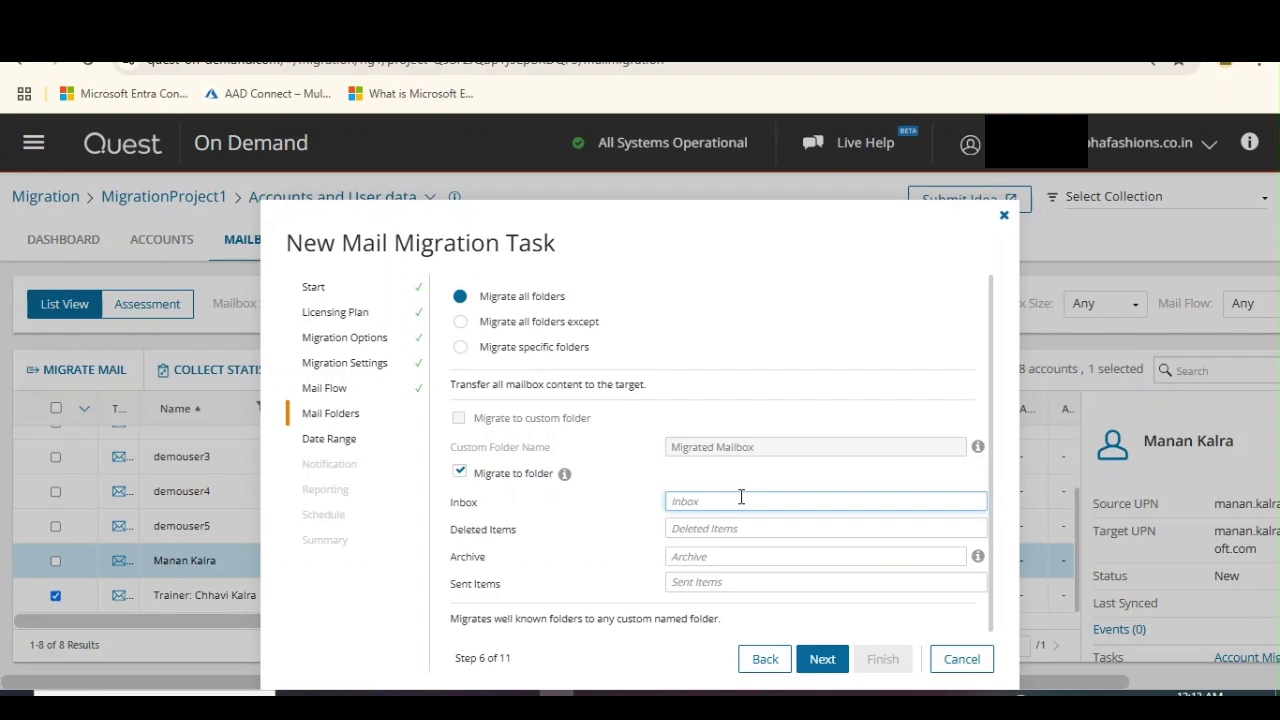
left_click(460, 474)
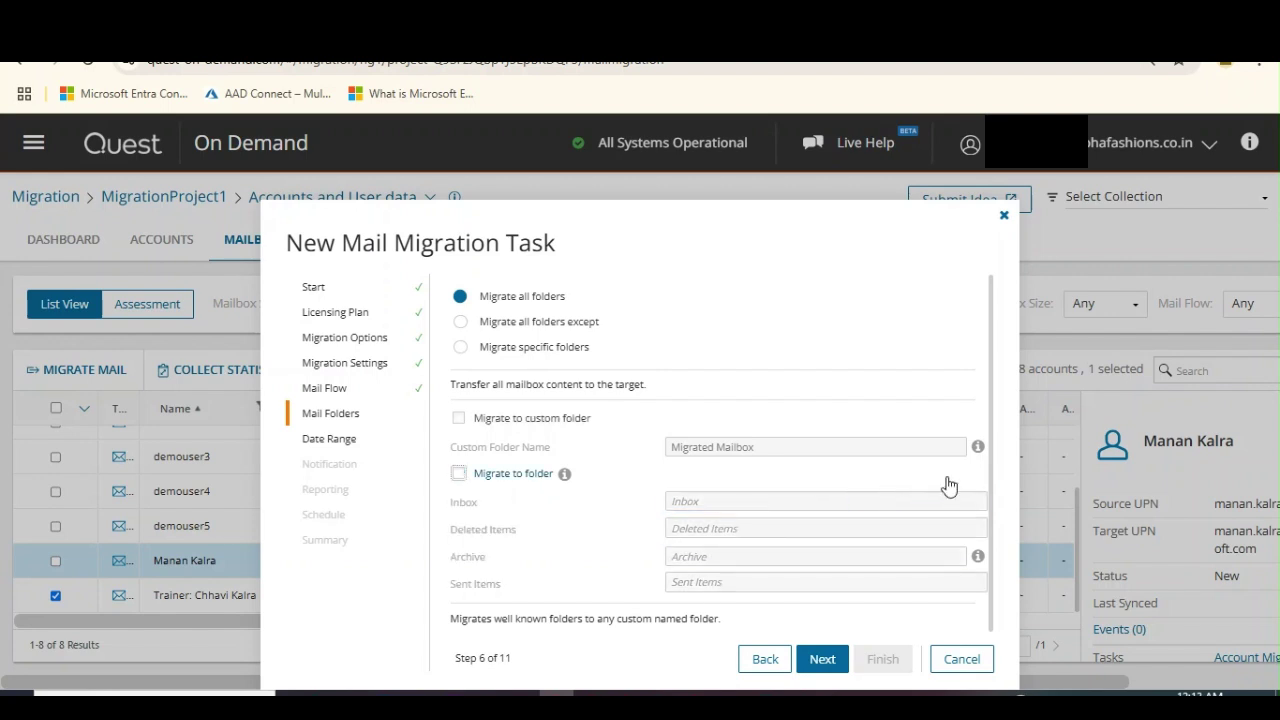
- Compare the 'all except' and 'only specific' folder choices, ending on 'Migrate all folders'
left_click(588, 325)
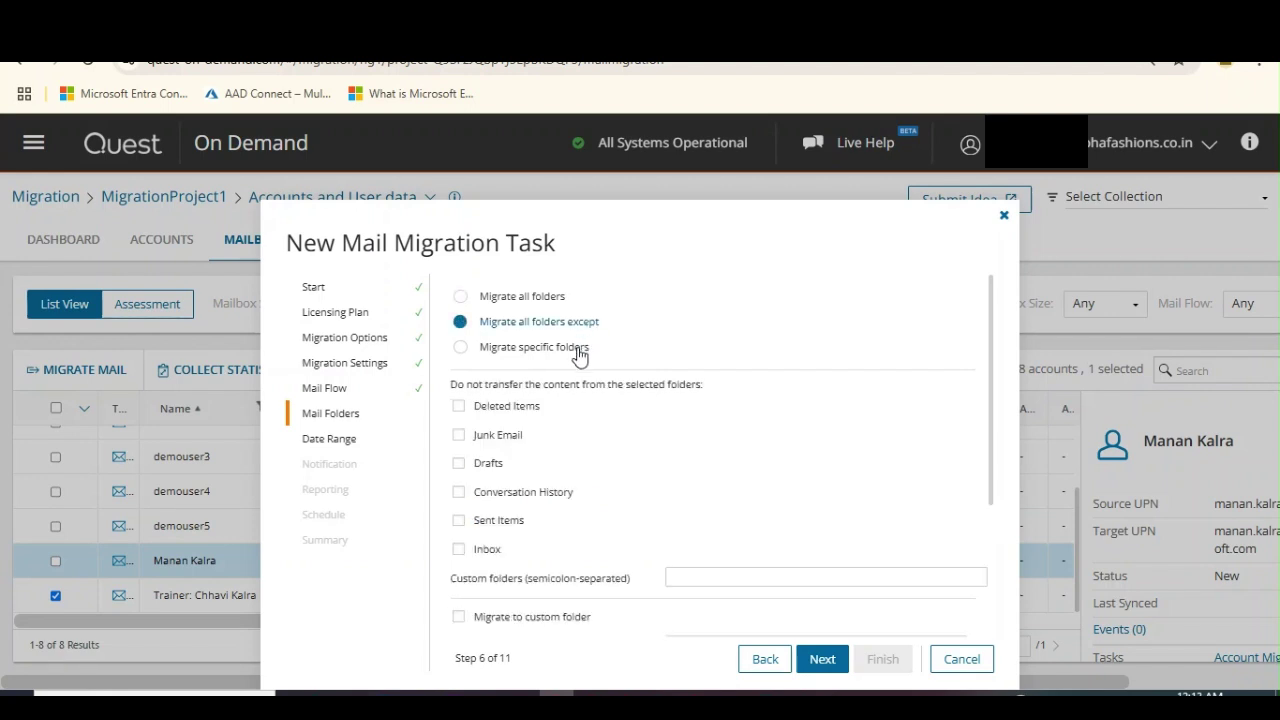
left_click(578, 350)
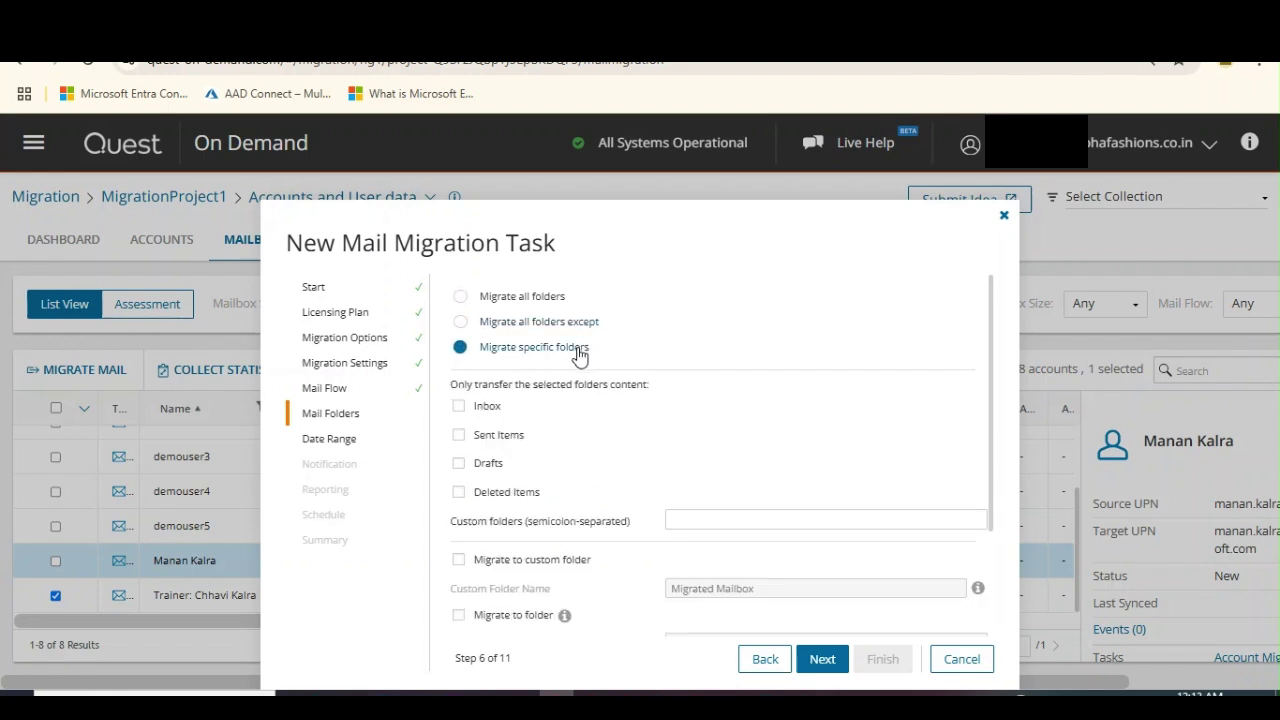
left_click(513, 300)
scroll(986, 345, "down", 1)
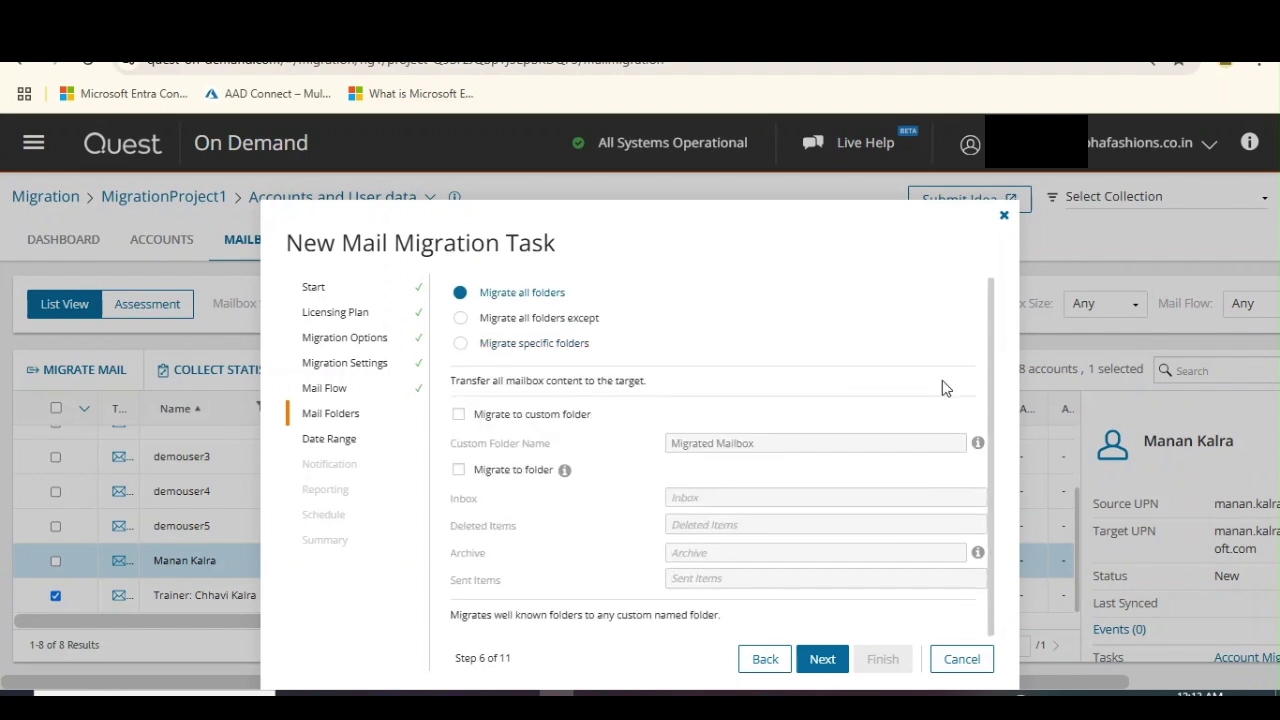
key("Down")
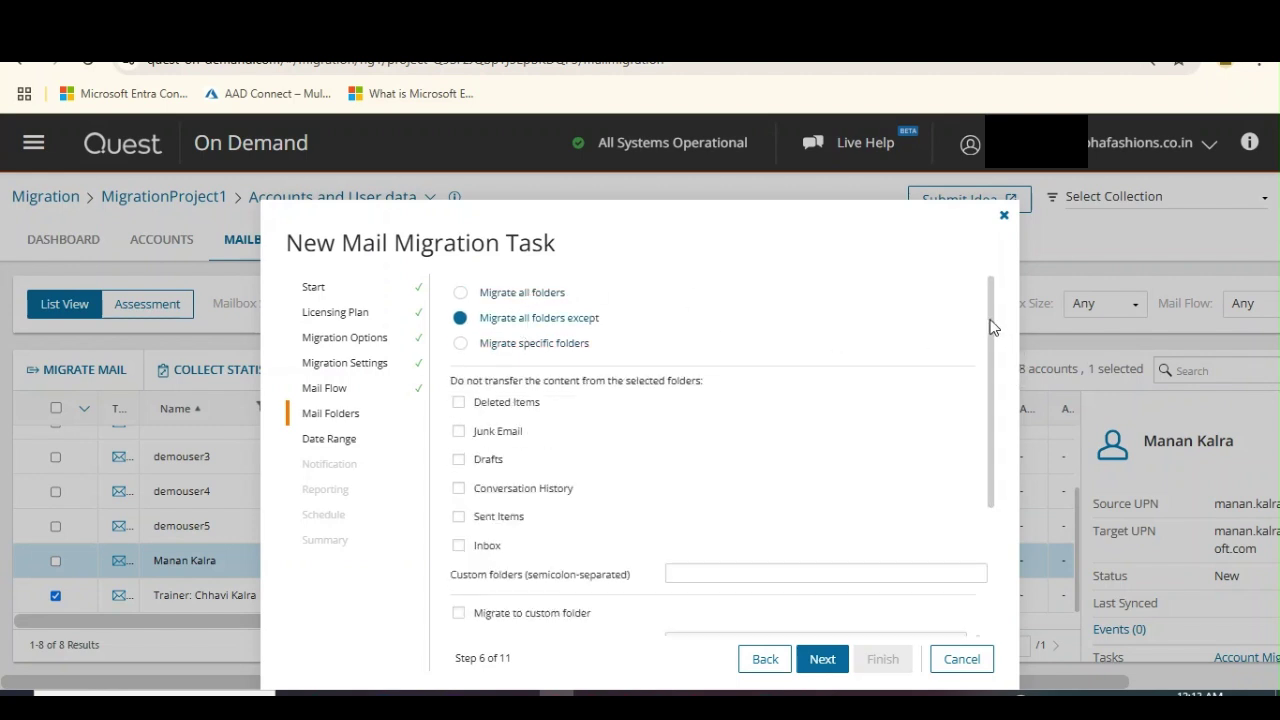
scroll(991, 331, "down", 3)
scroll(995, 470, "up", 3)
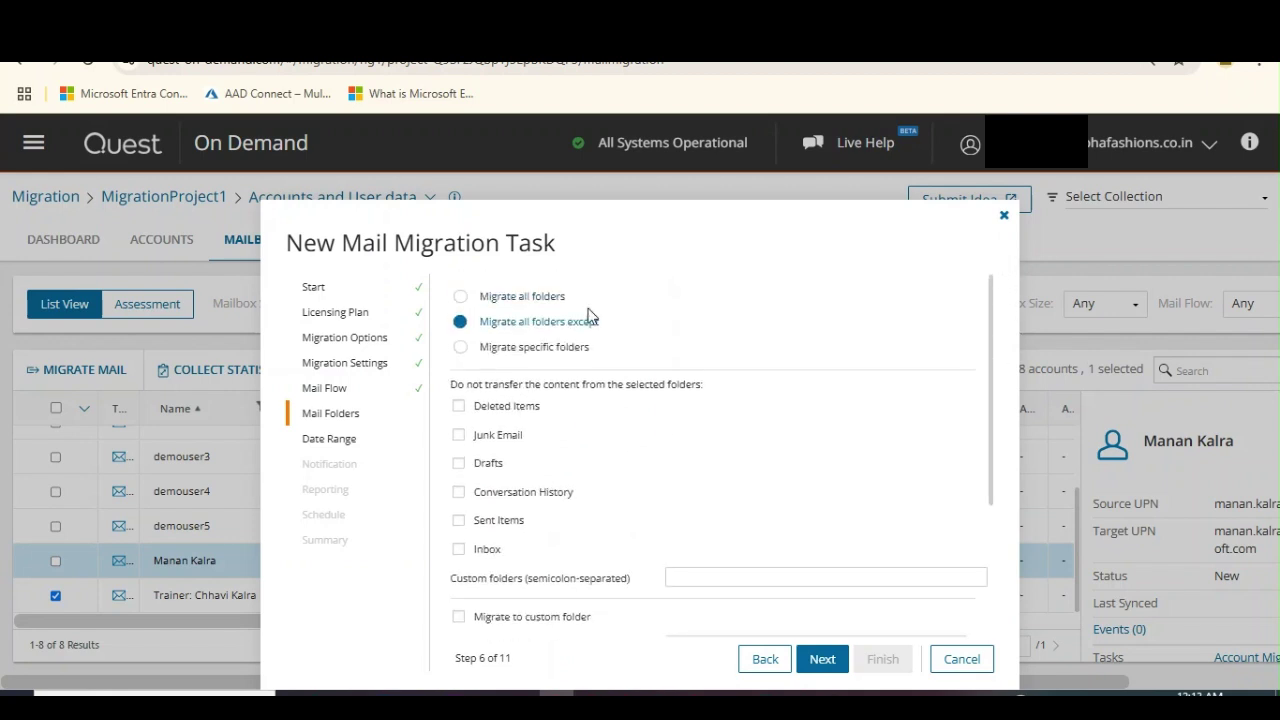
left_click(575, 348)
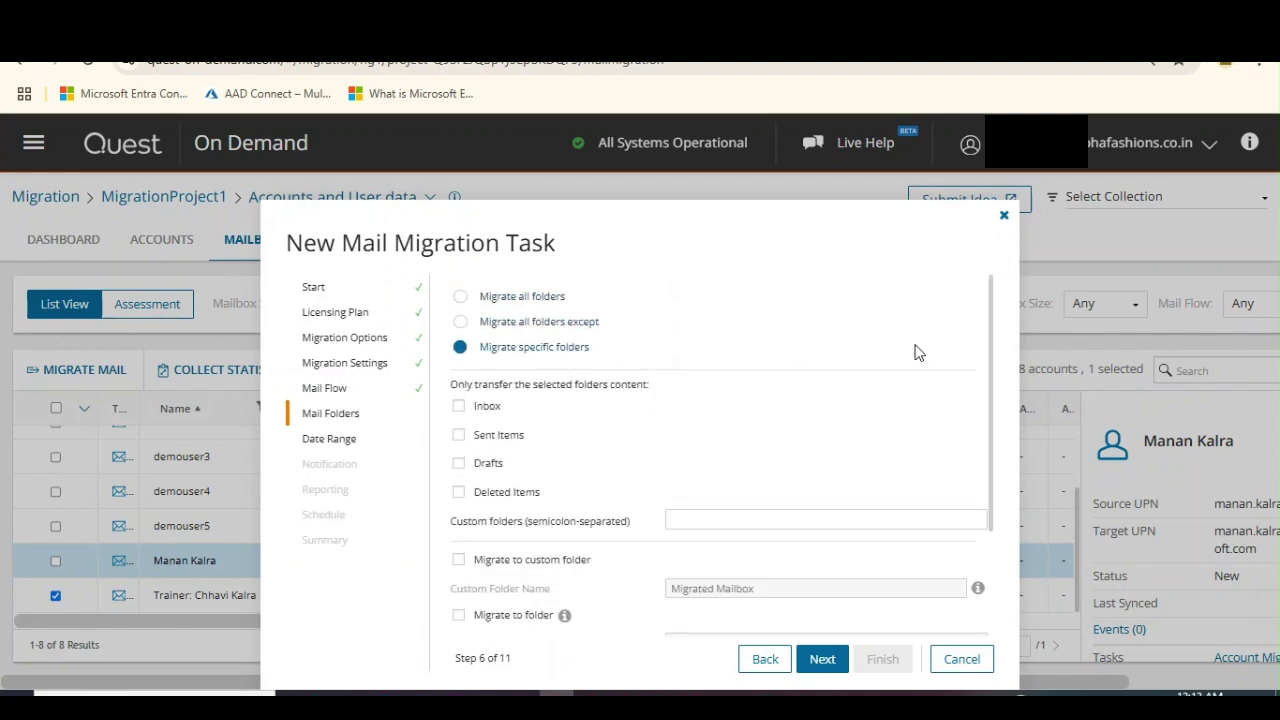
left_click_drag(990, 360, 923, 352)
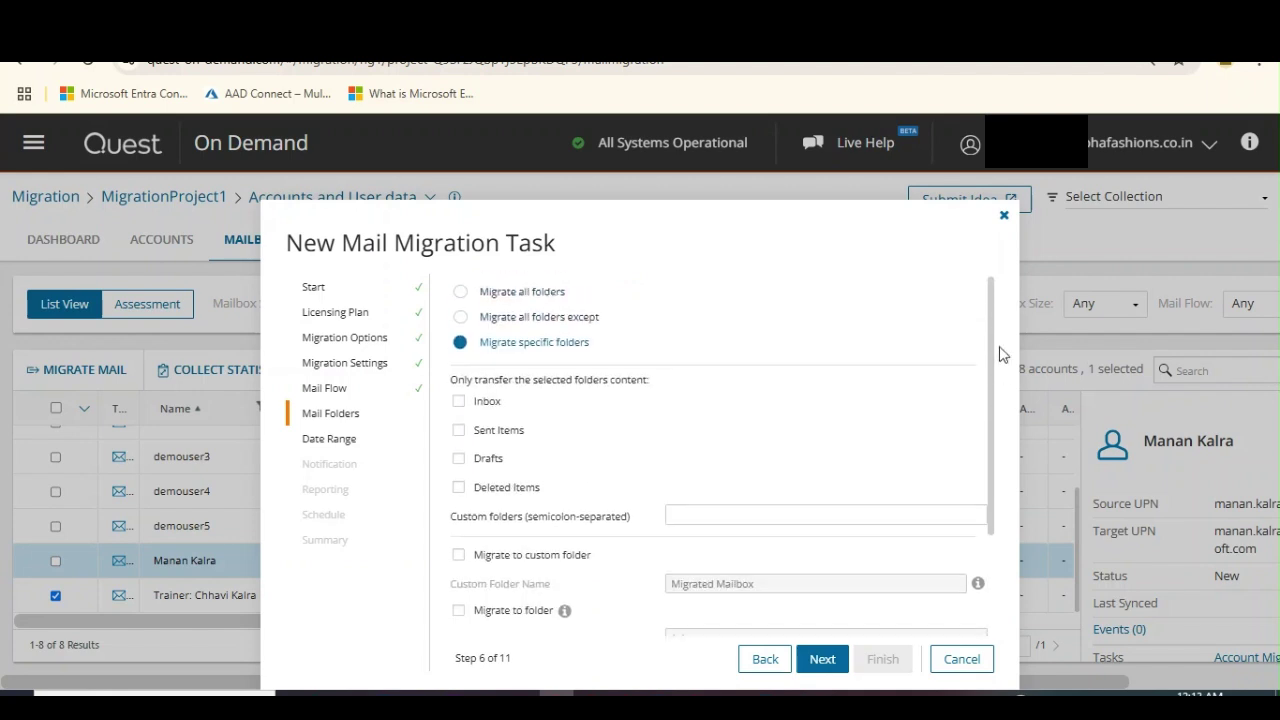
left_click(526, 299)
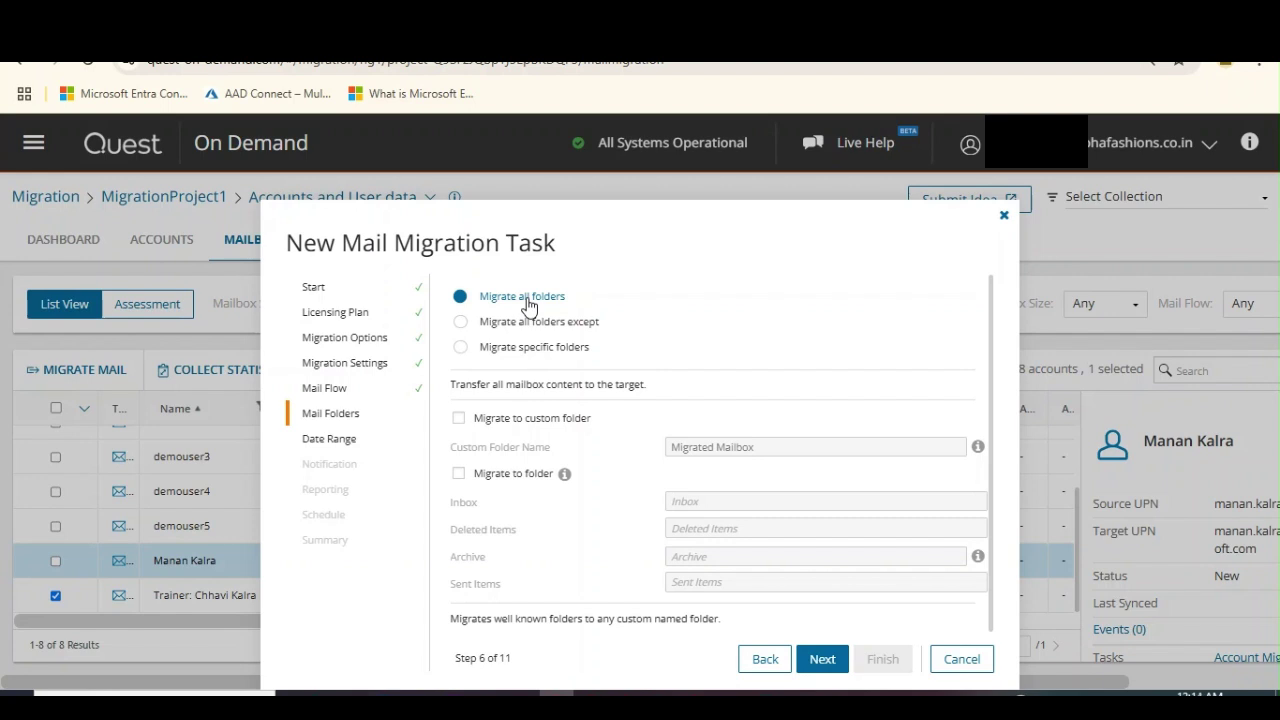
- On the Date Range step, leave the date range limit unchecked
left_click(820, 659)
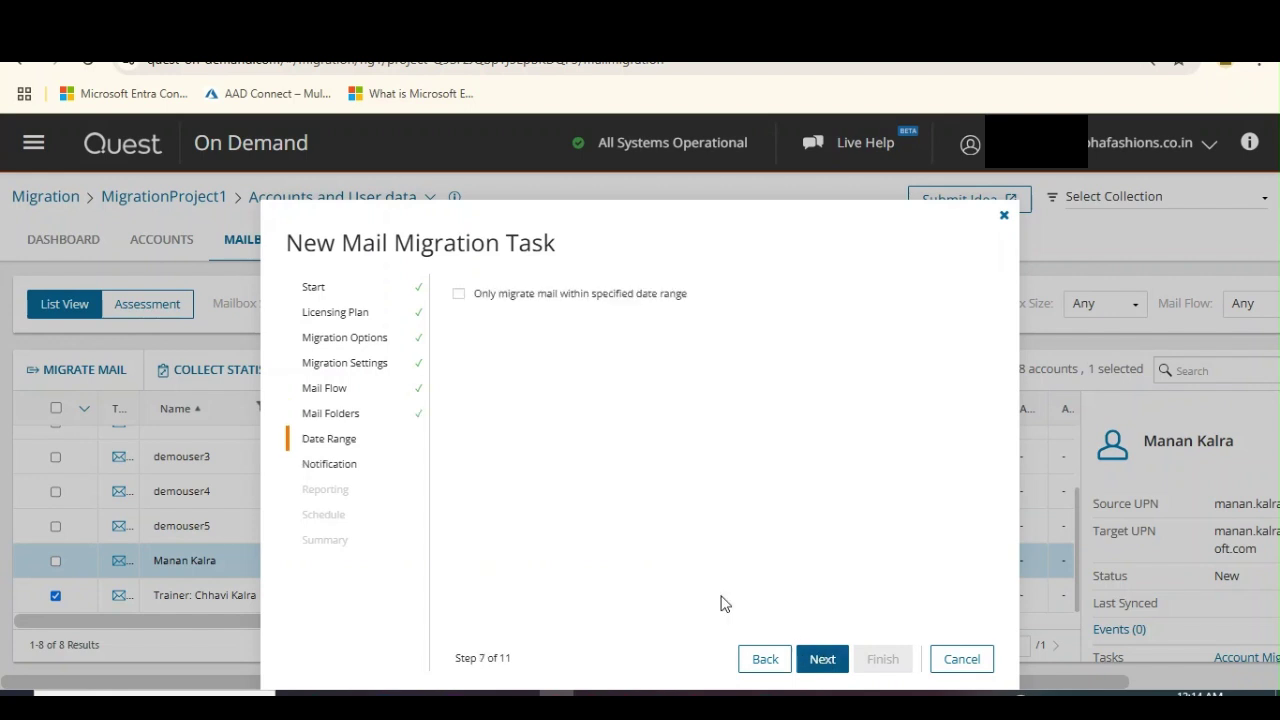
left_click(459, 295)
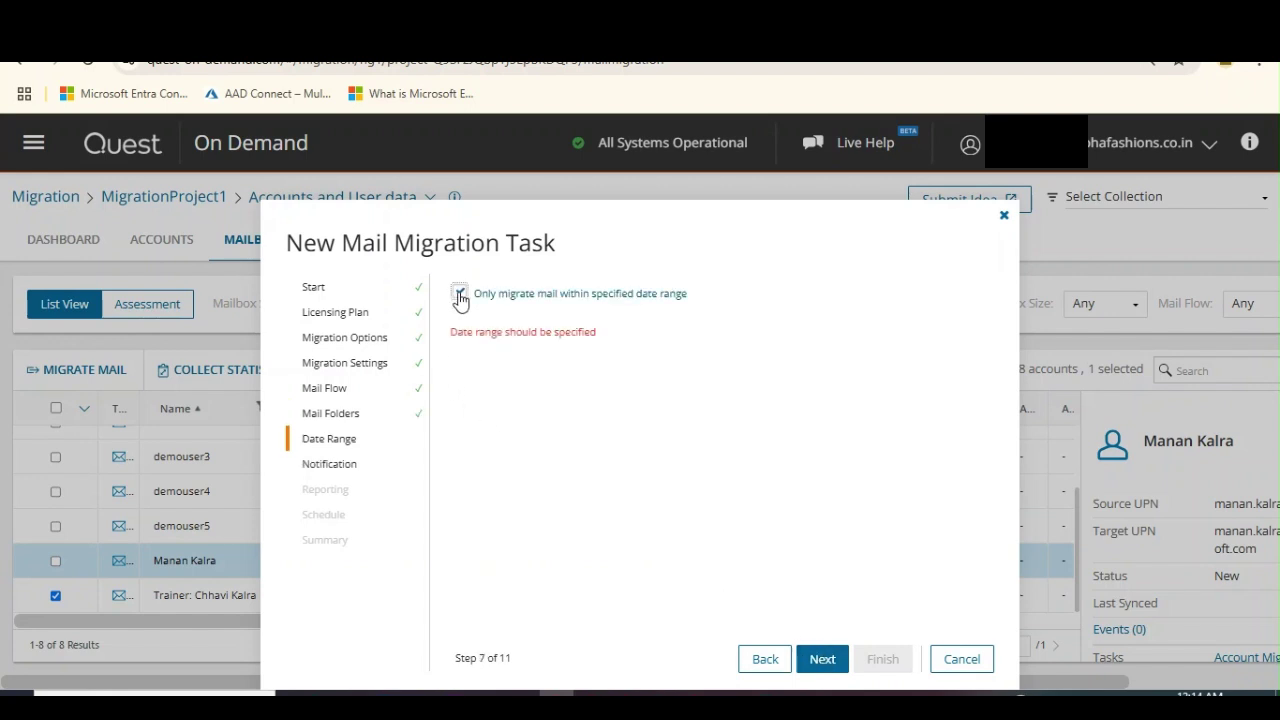
left_click(459, 295)
left_click(459, 295)
left_click(459, 295)
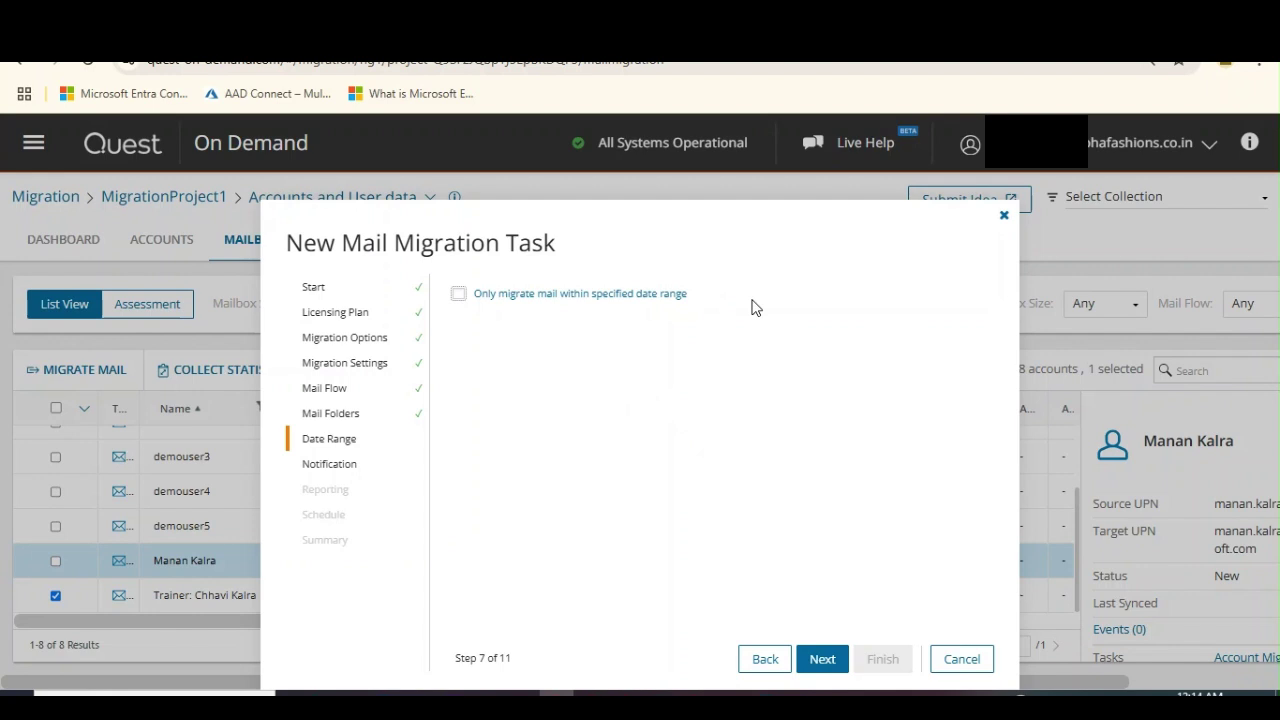
- Enable 'Send notification email once the task is completed' and advance to Reporting
left_click(823, 659)
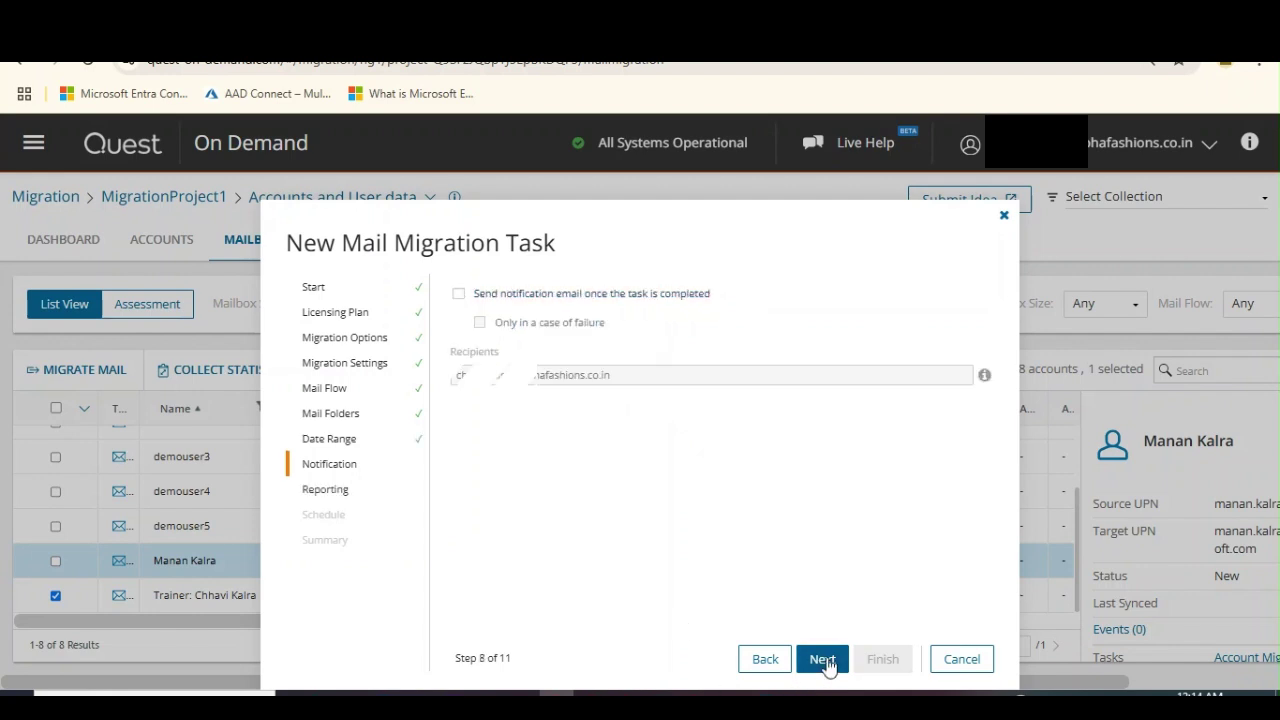
left_click(460, 295)
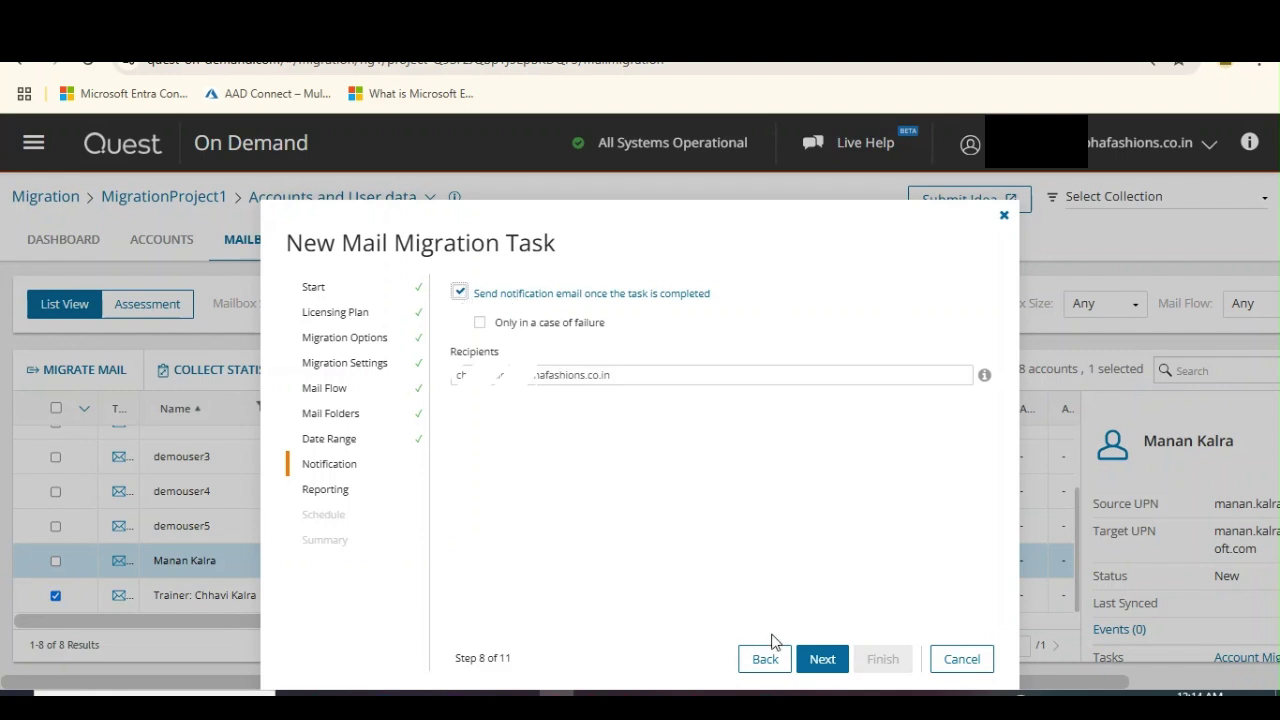
left_click(824, 668)
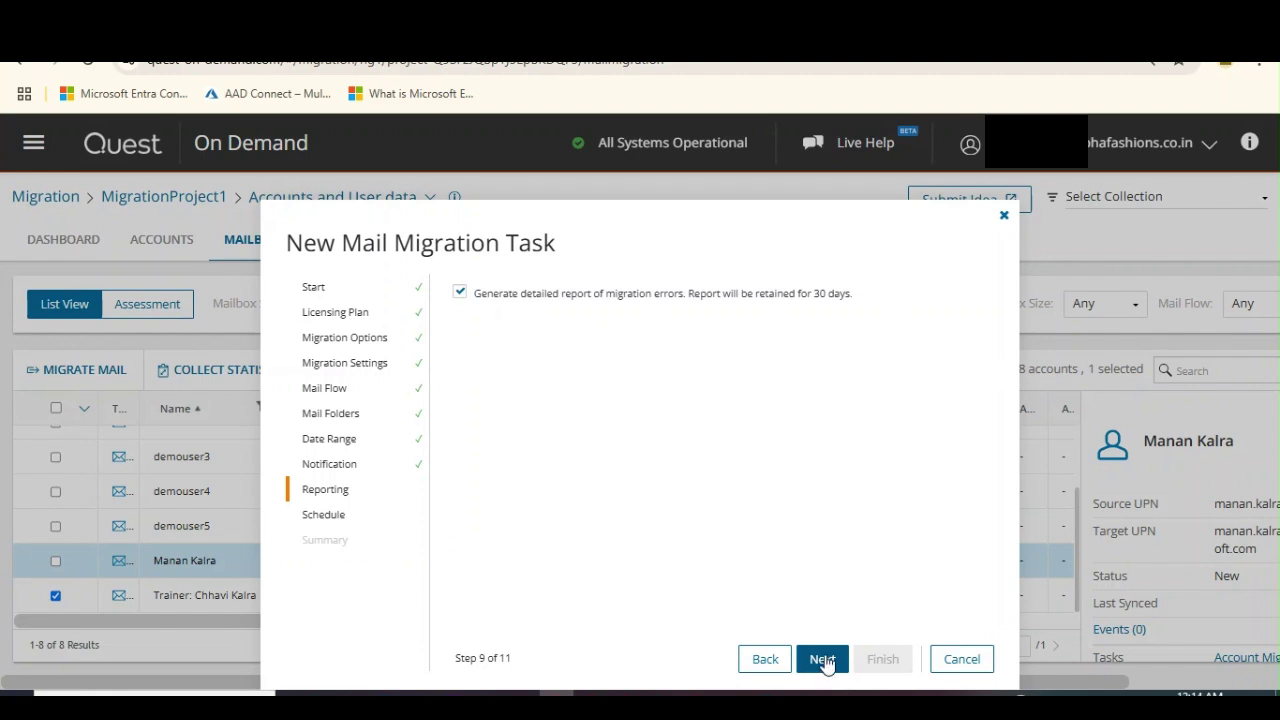
- Pass Reporting and keep Run now with Medium priority on the schedule step
left_click(824, 660)
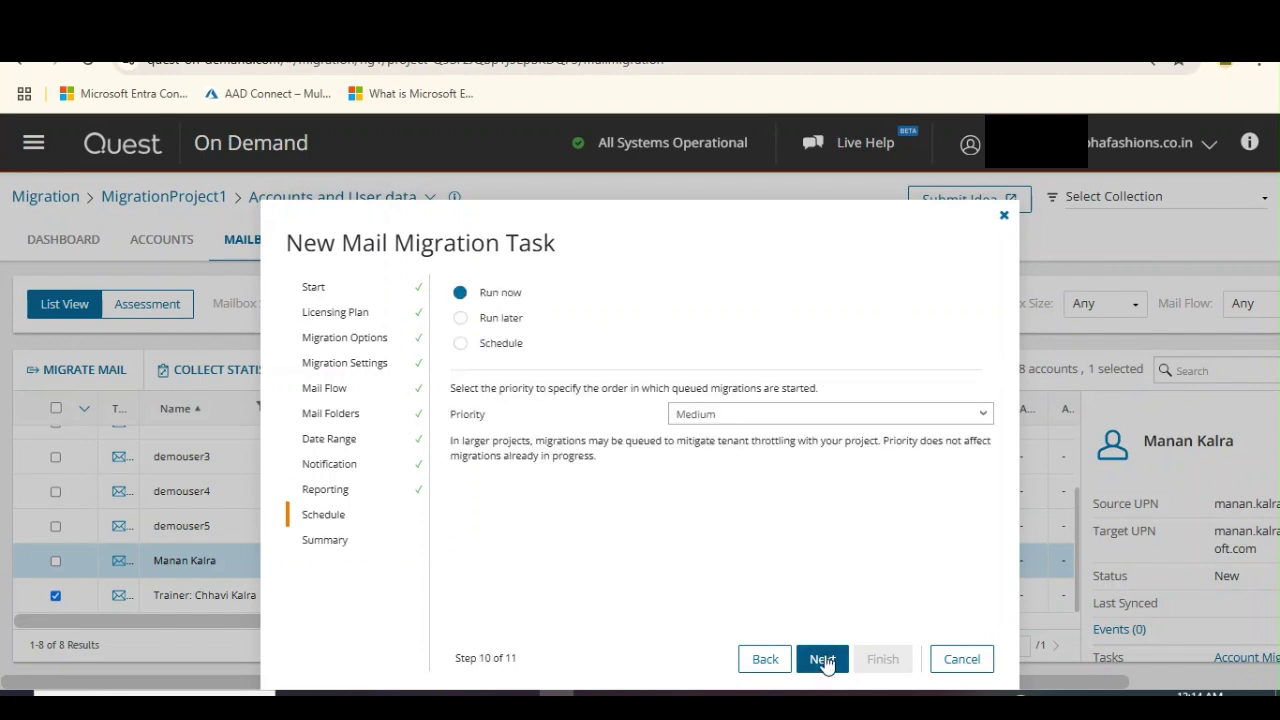
left_click(718, 418)
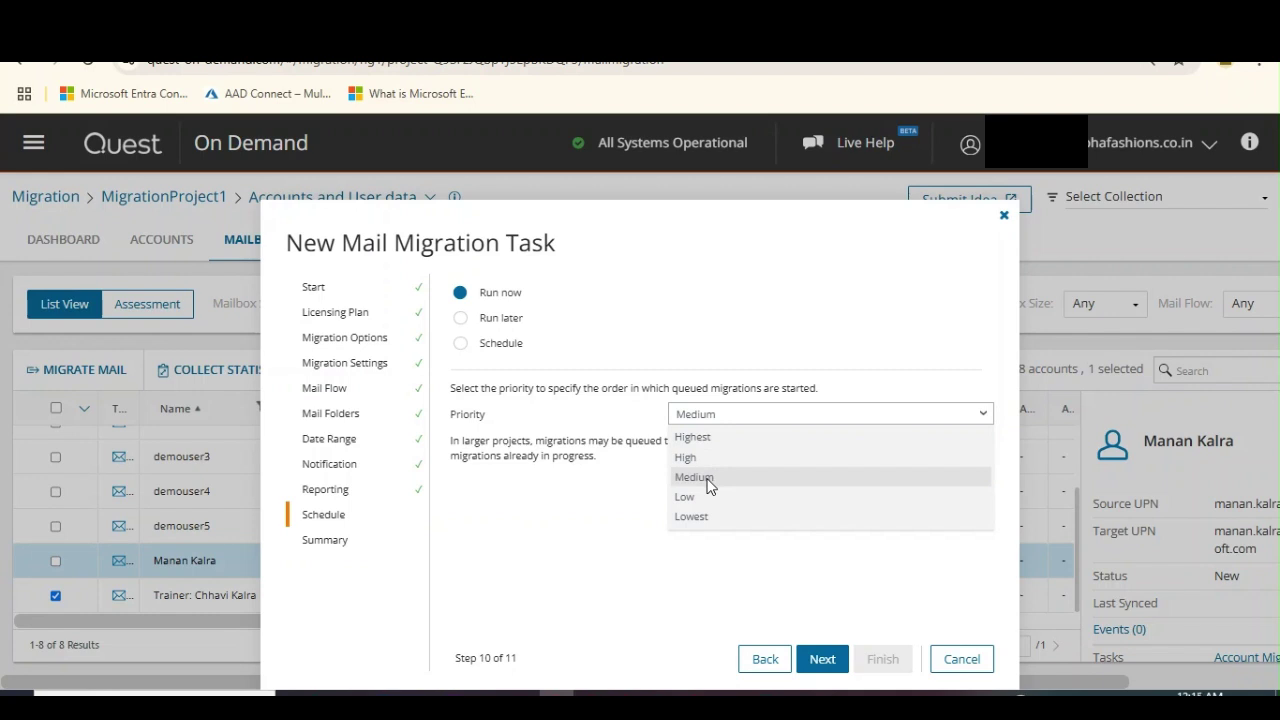
left_click(708, 480)
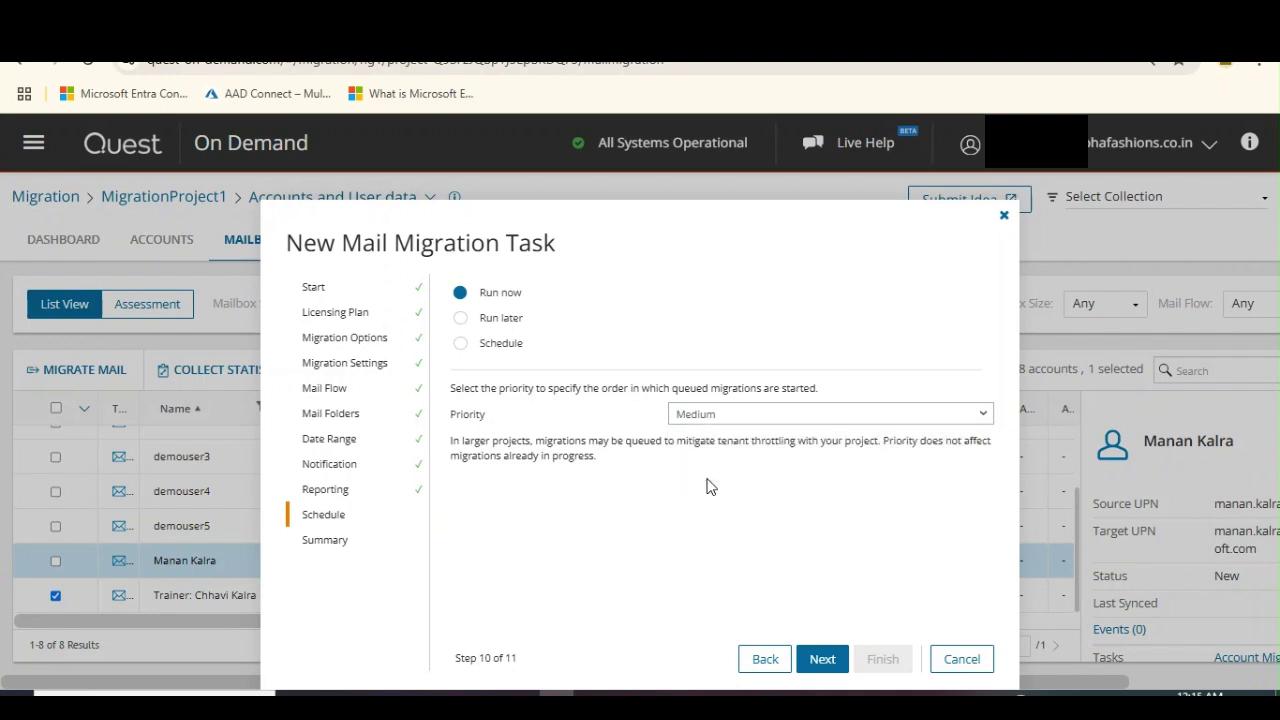
left_click(822, 659)
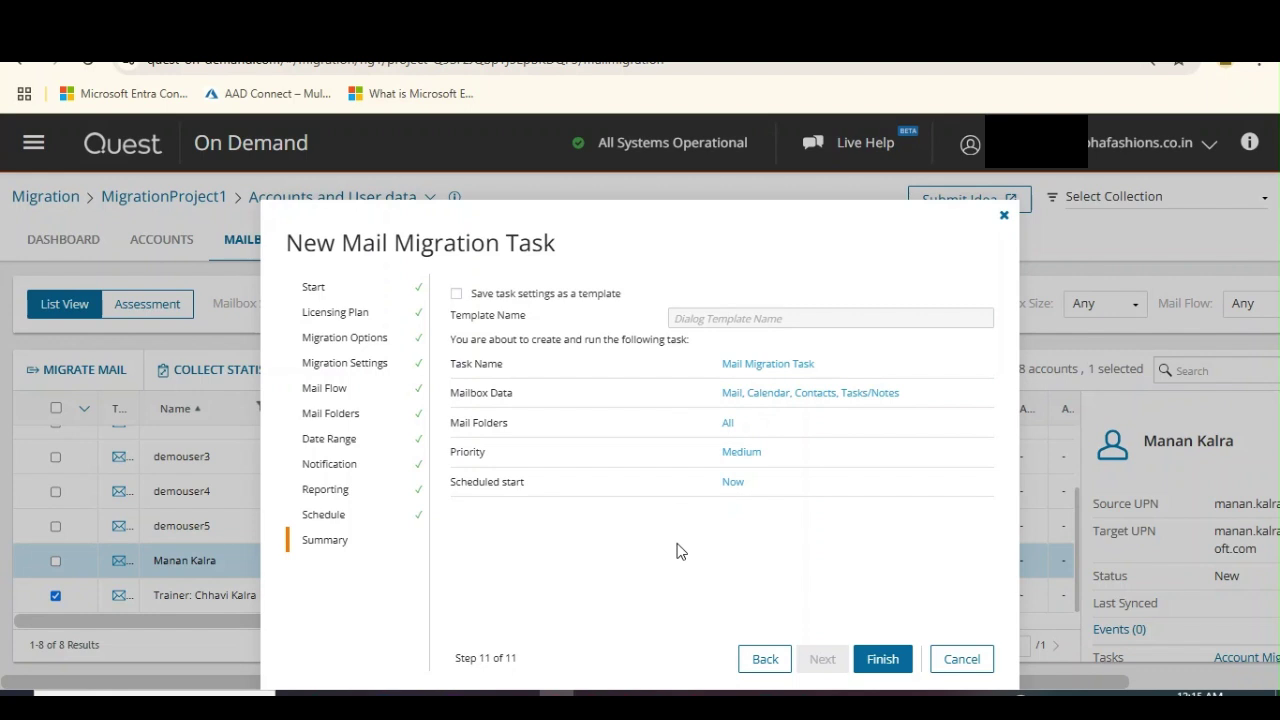
- Save the task settings as template 'template1' and finish creating the task
left_click(458, 295)
left_click(716, 318)
type("template")
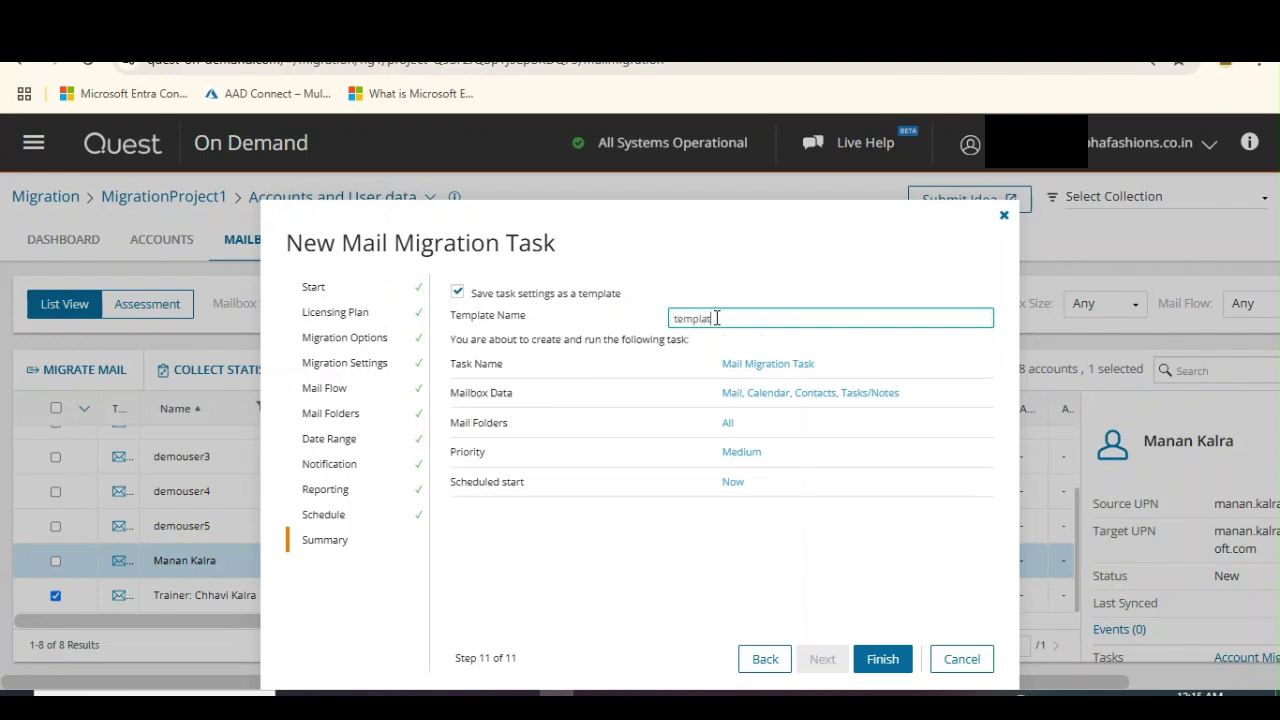
type("1")
left_click(882, 661)
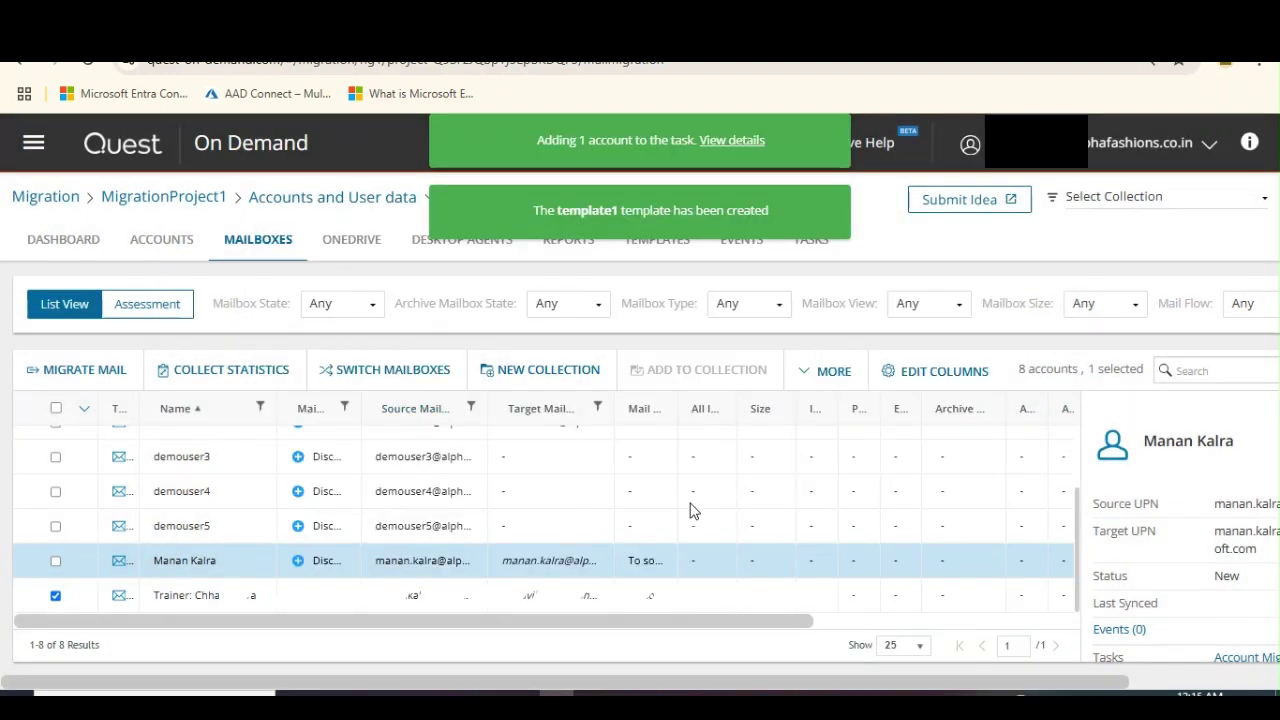
- Dismiss the template notice and open the new Mail Migration Task's details from the Tasks list
left_click(836, 206)
left_click(818, 243)
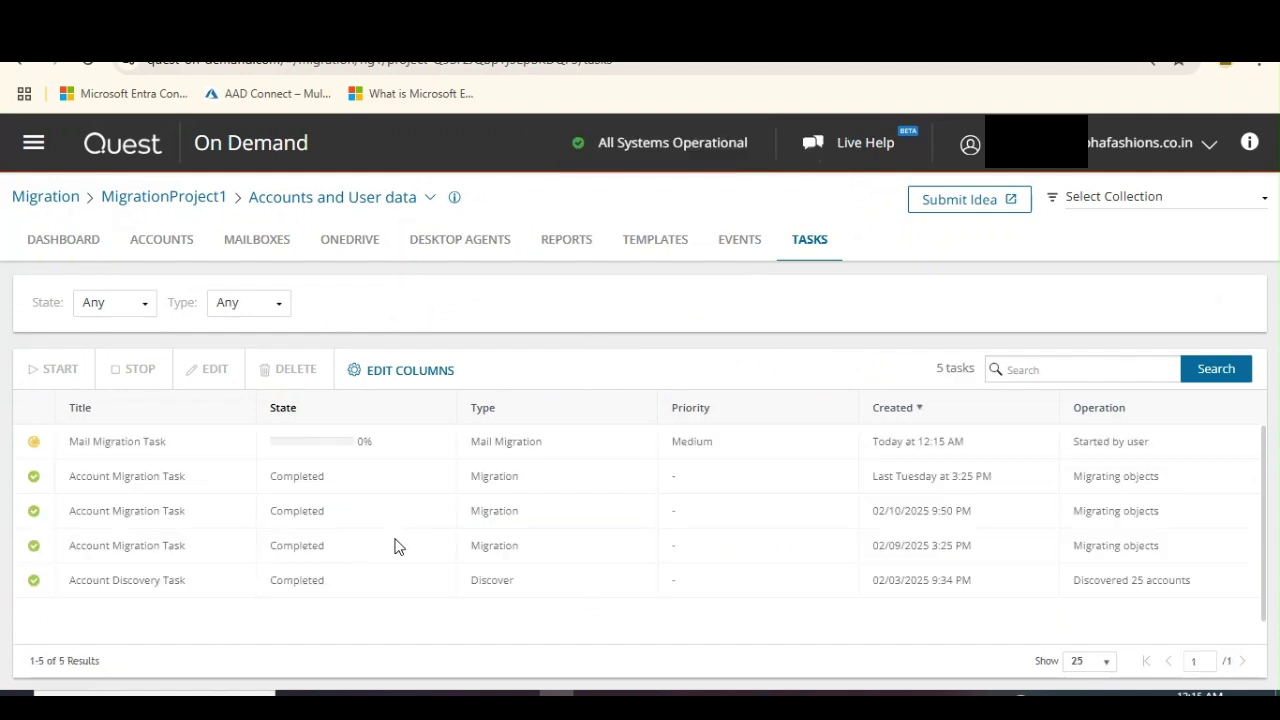
left_click(150, 441)
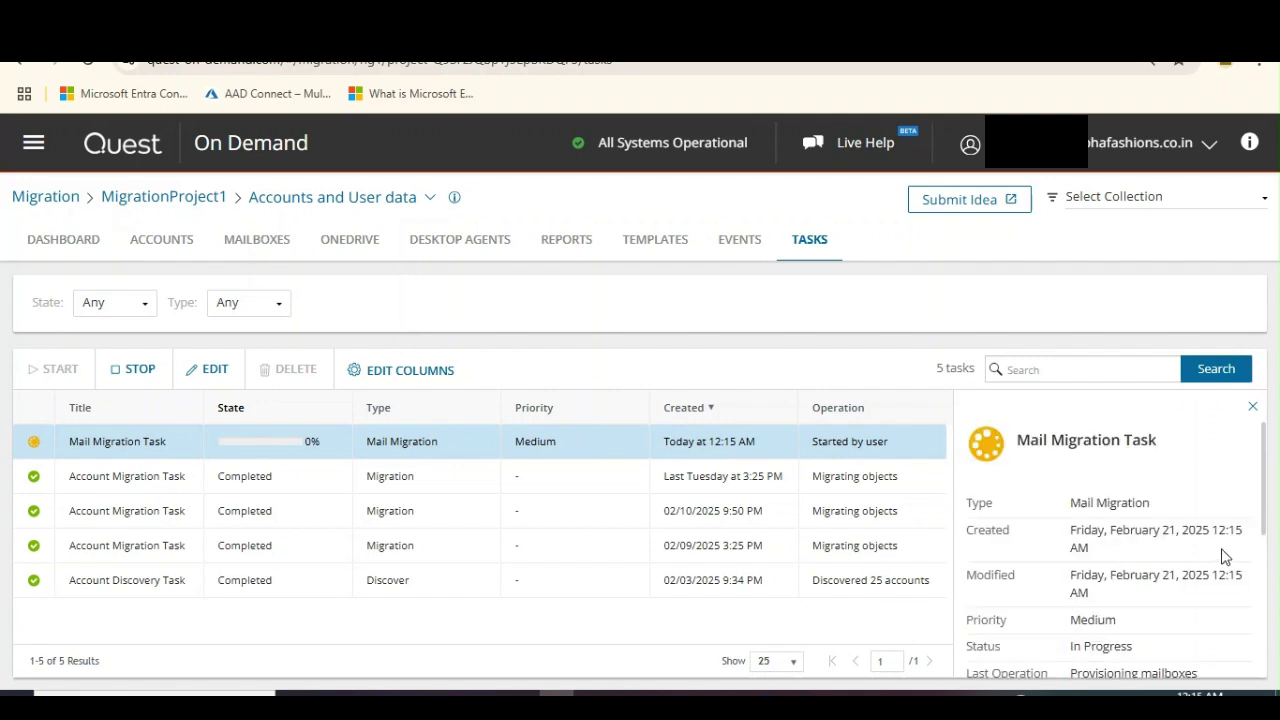
left_click_drag(1183, 530, 1249, 536)
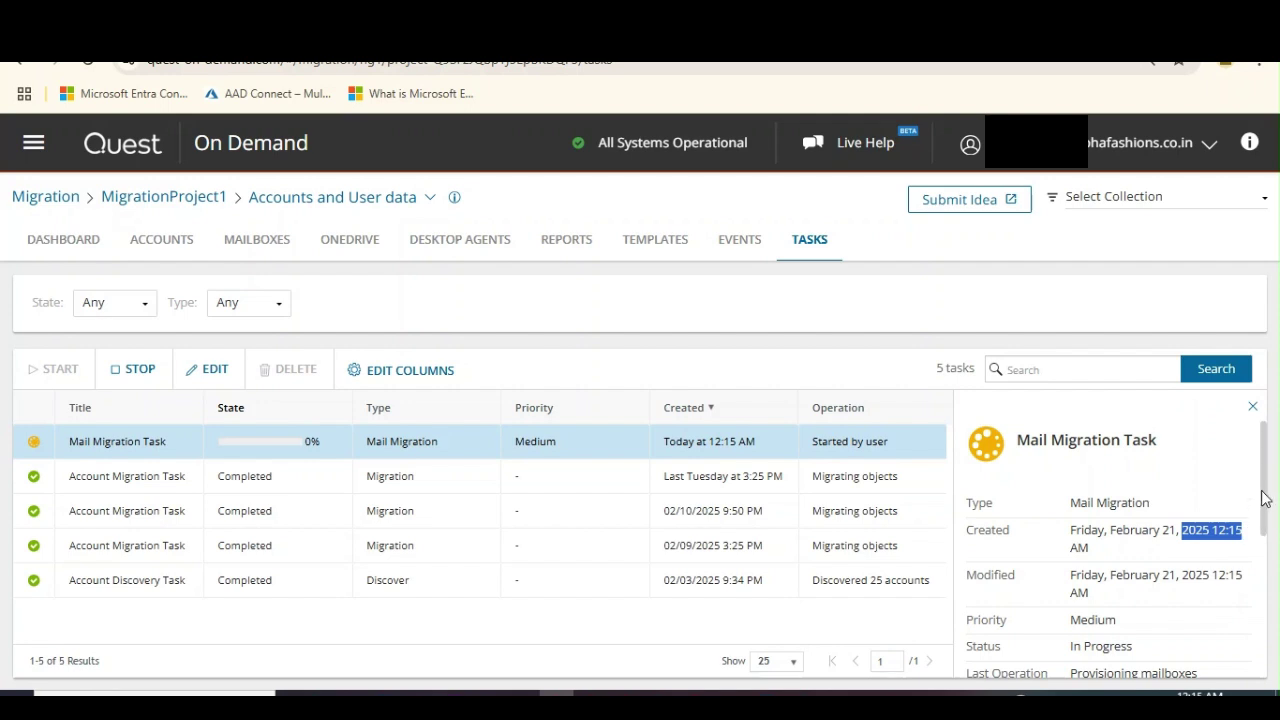
- Scroll the details pane to the mailbox state counts and Events (3)
scroll(1262, 542, "down", 1)
left_click_drag(1263, 544, 1269, 493)
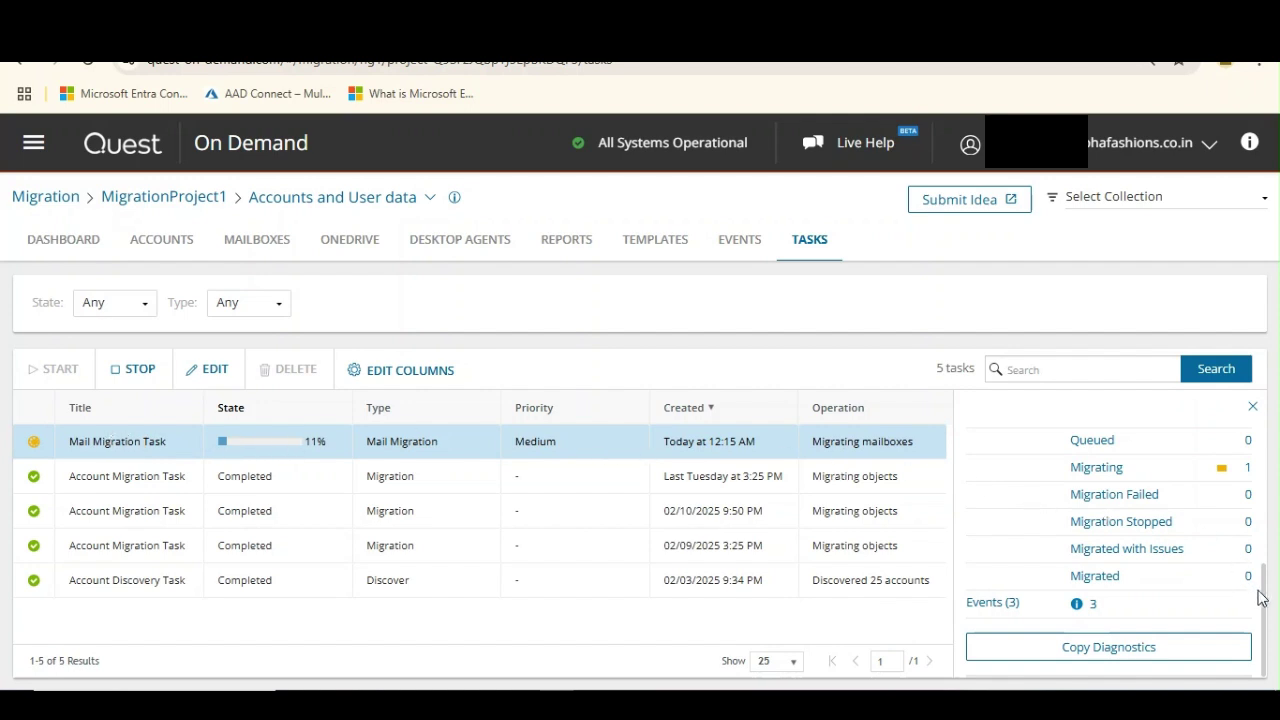
left_click_drag(1268, 594, 1270, 488)
left_click_drag(1270, 488, 1263, 627)
- Open the 22-entry events list and view the Mail Switch event details (Processed 1, Failed 0)
left_click(751, 257)
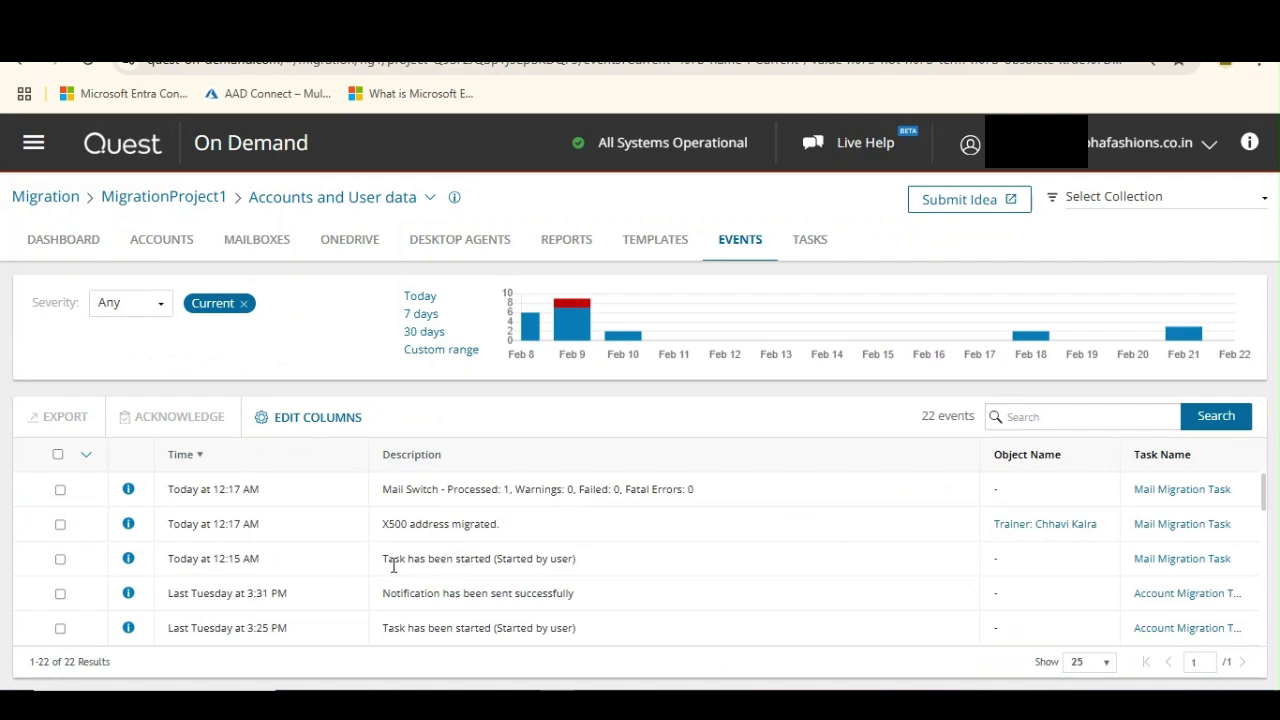
left_click_drag(388, 565, 541, 567)
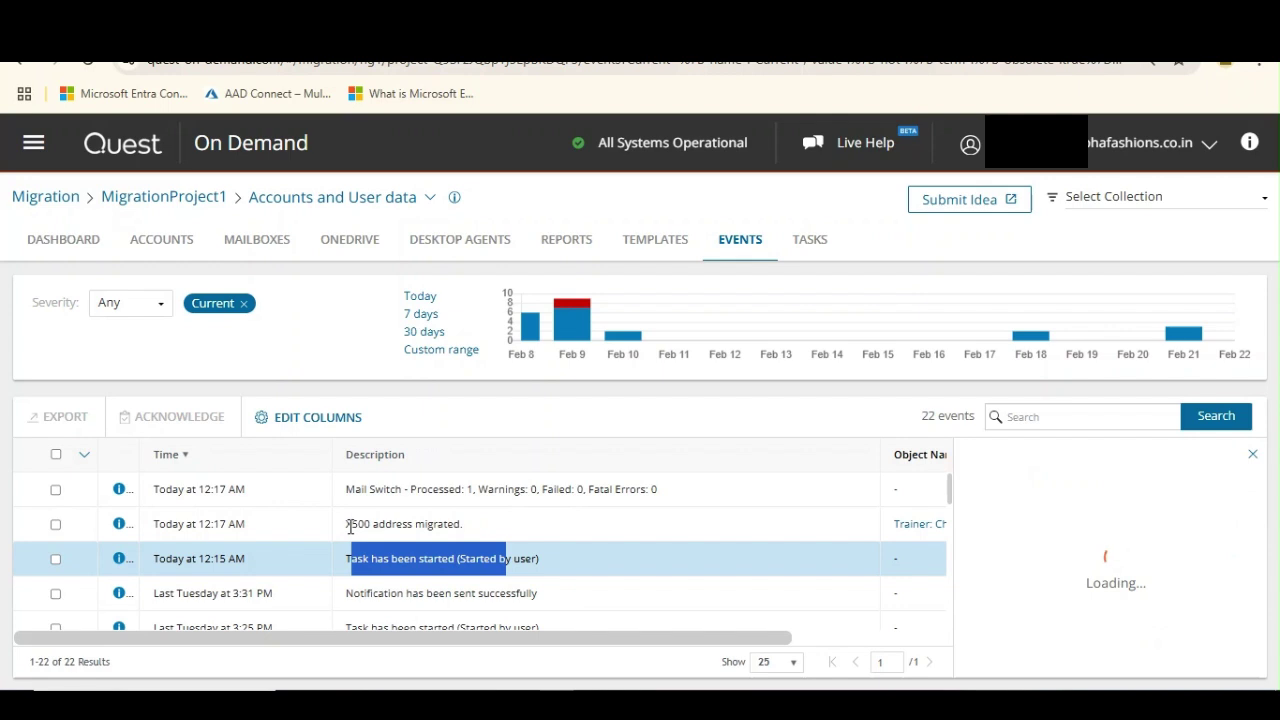
left_click_drag(349, 524, 411, 524)
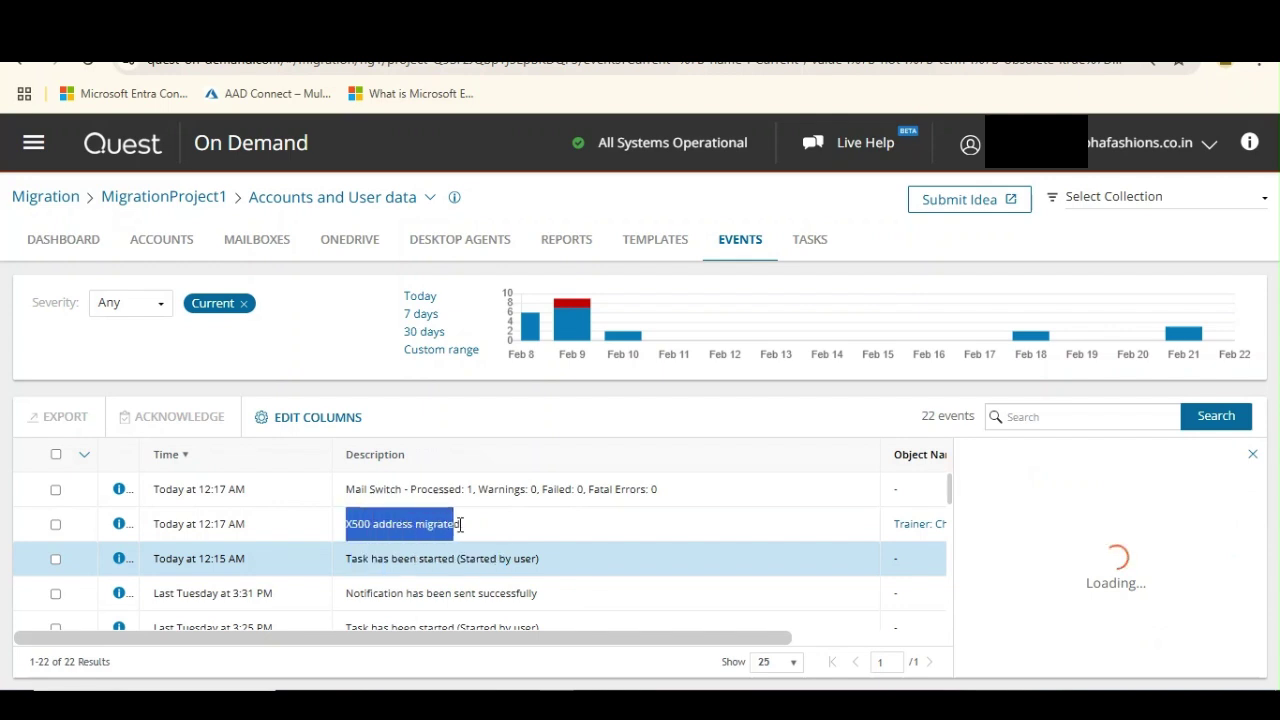
left_click_drag(461, 524, 464, 524)
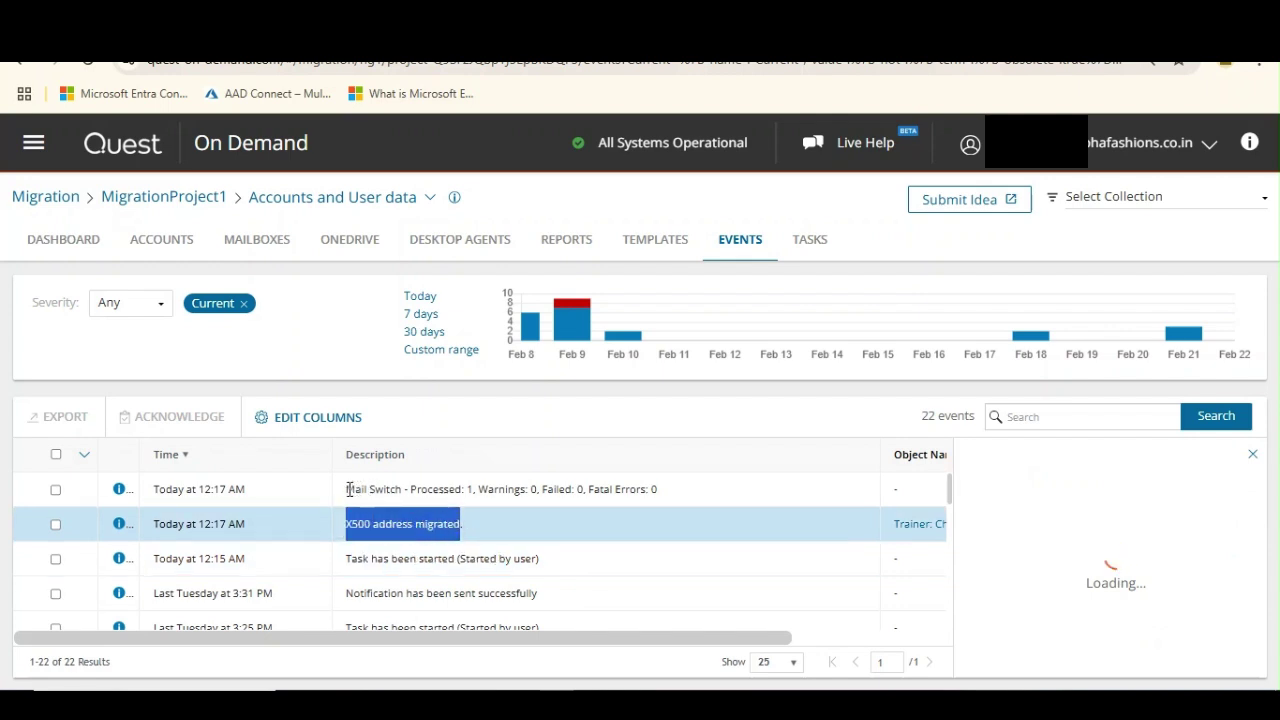
left_click_drag(349, 489, 666, 490)
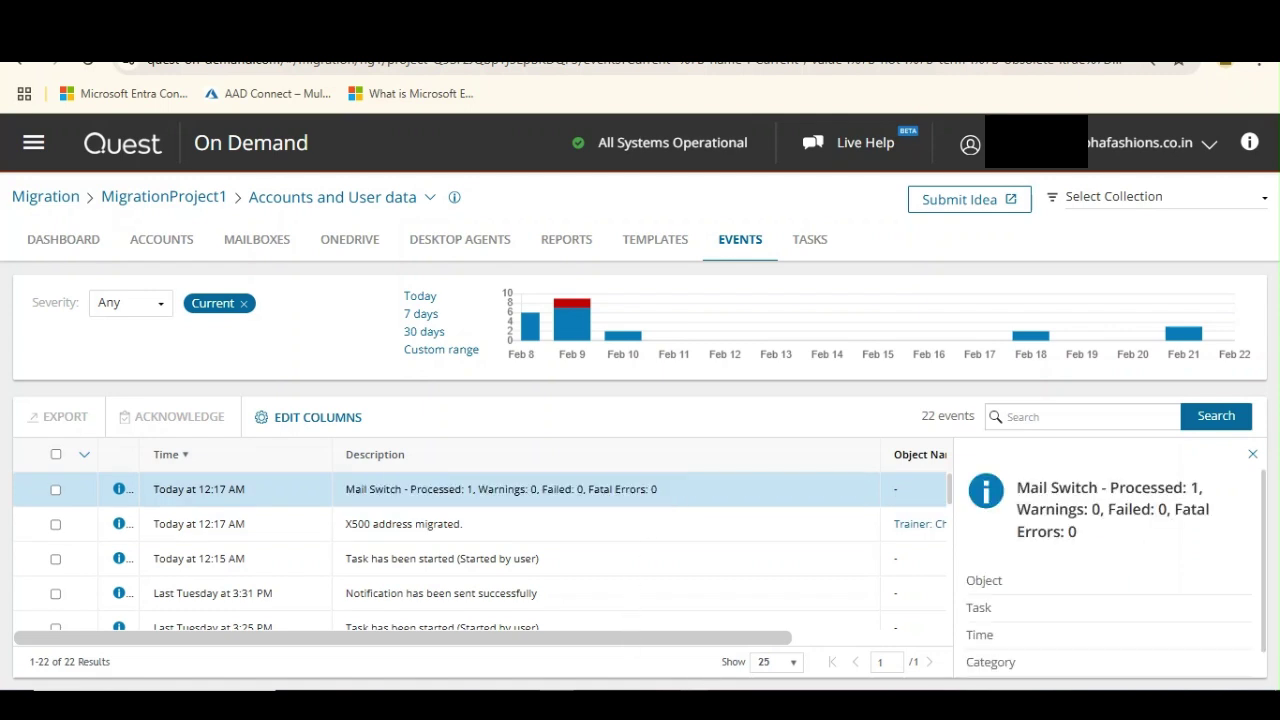
mouse_move(695, 700)
left_click(792, 622)
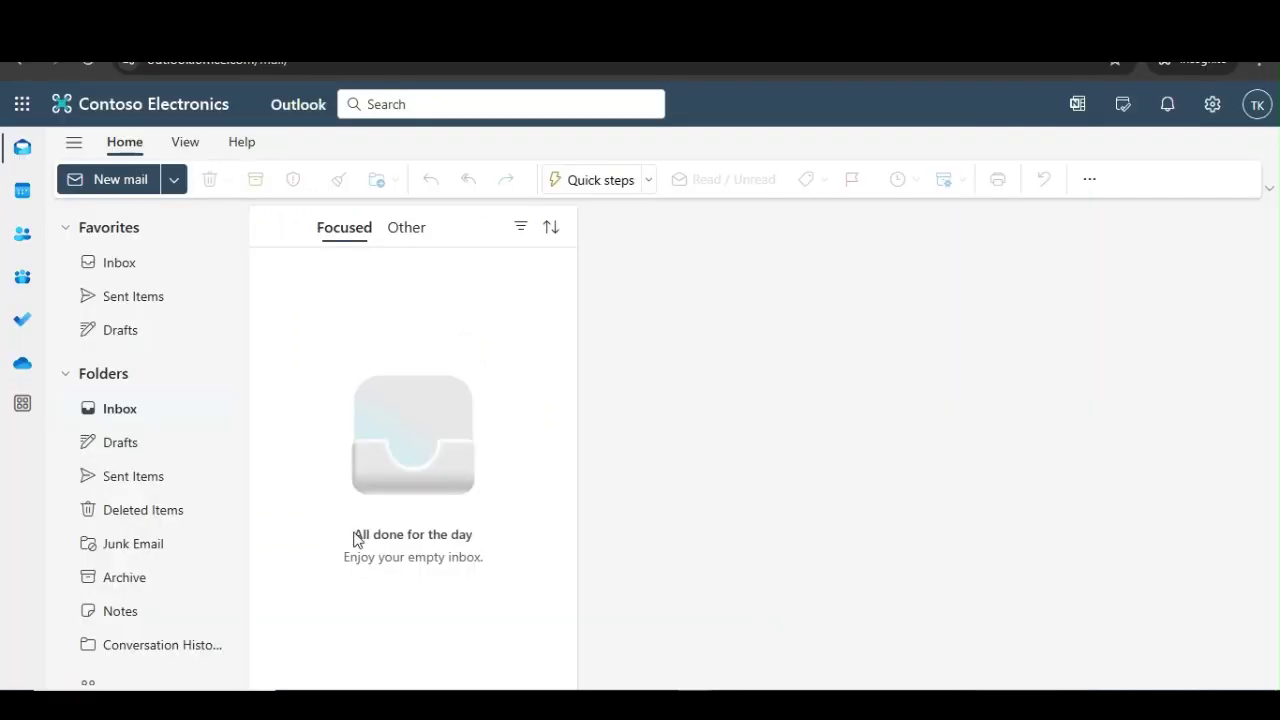
left_click(88, 61)
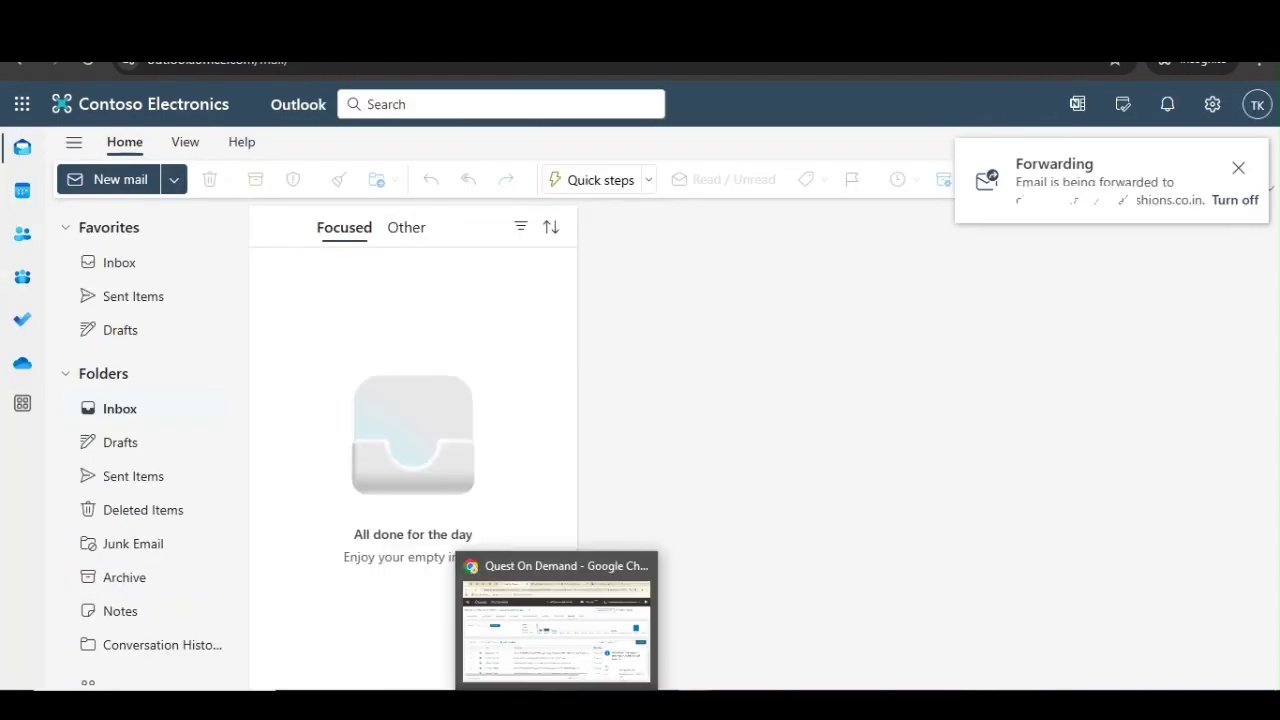
left_click(640, 630)
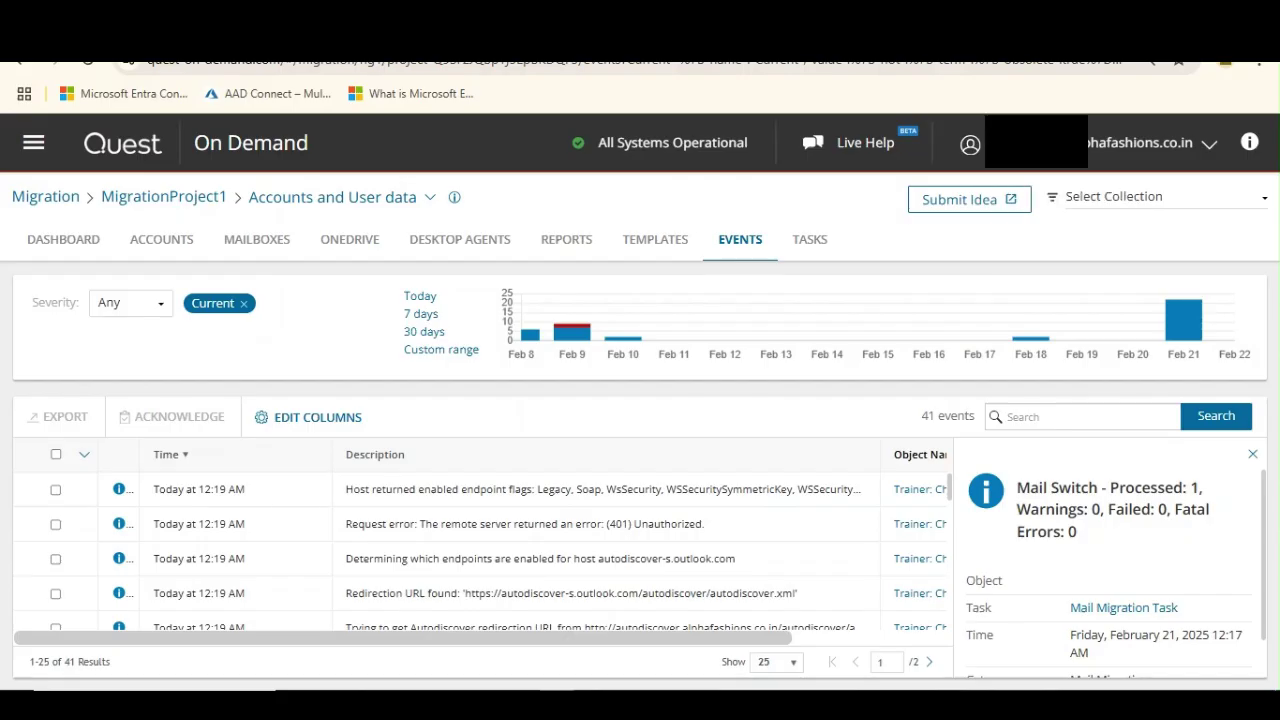
- Recheck the Mail Migration Task's Events count and open its 74-entry events list
left_click(810, 244)
left_click(214, 437)
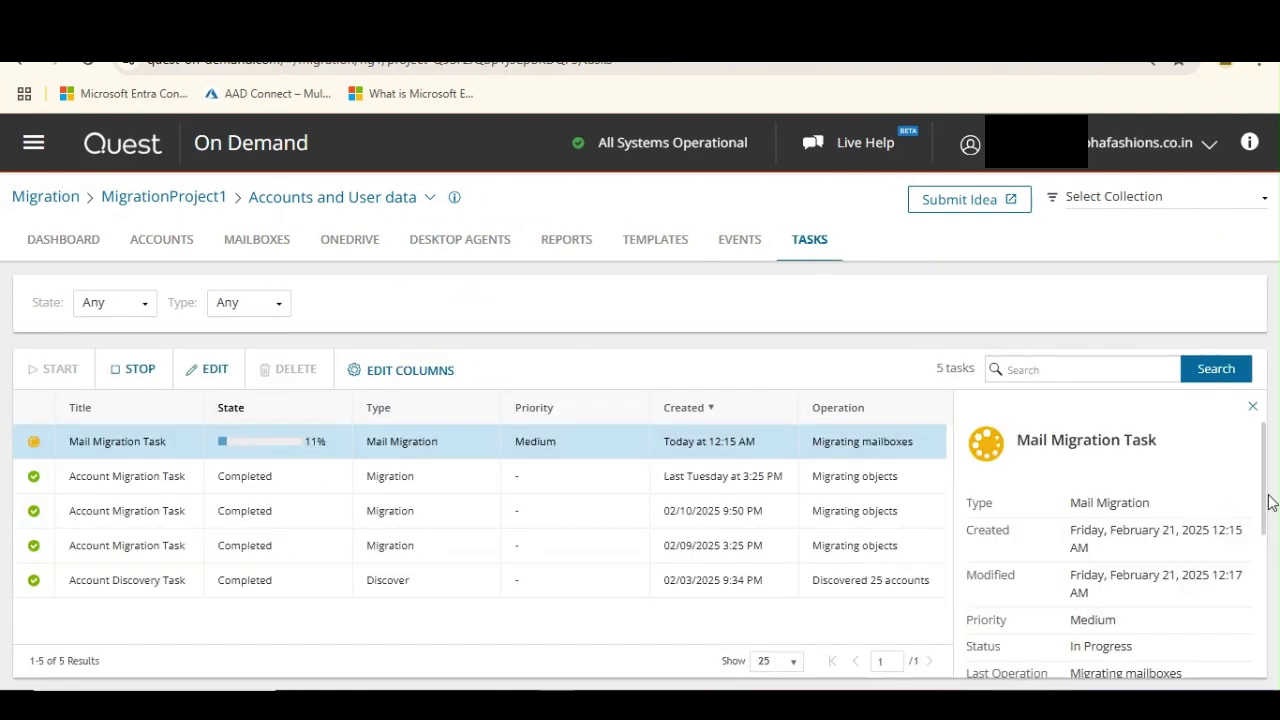
left_click_drag(1268, 520, 1270, 665)
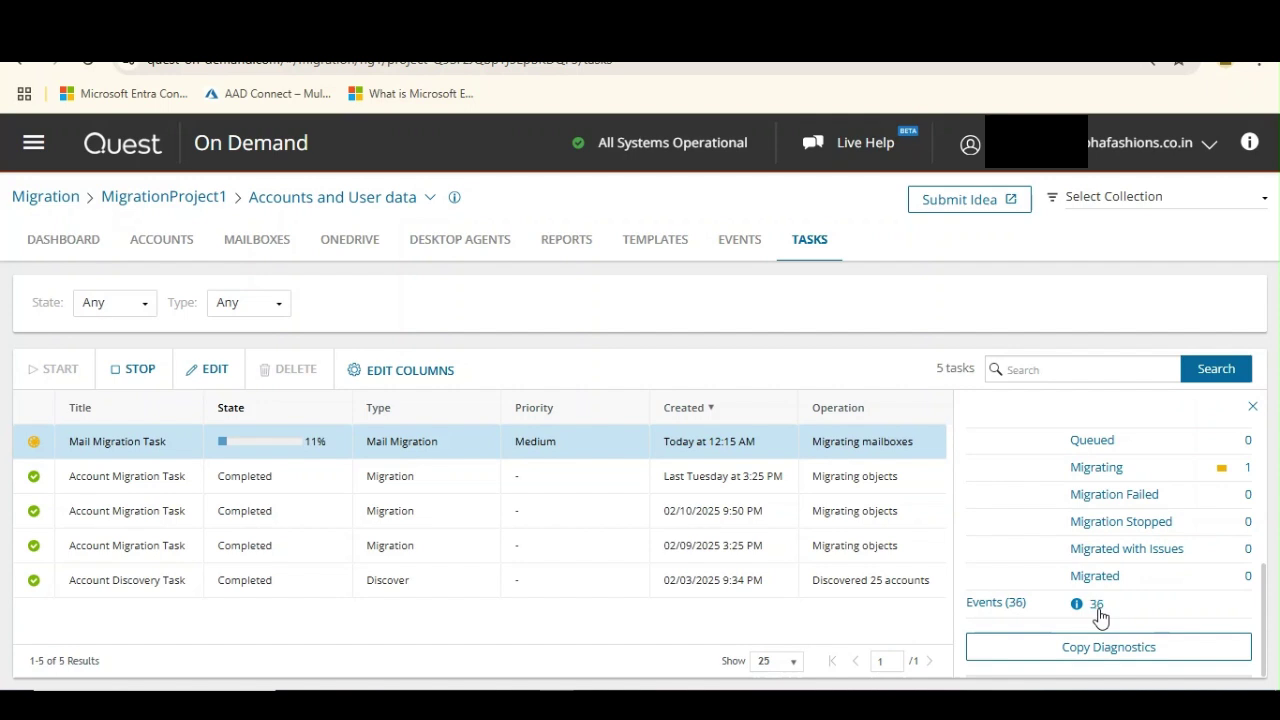
left_click(740, 240)
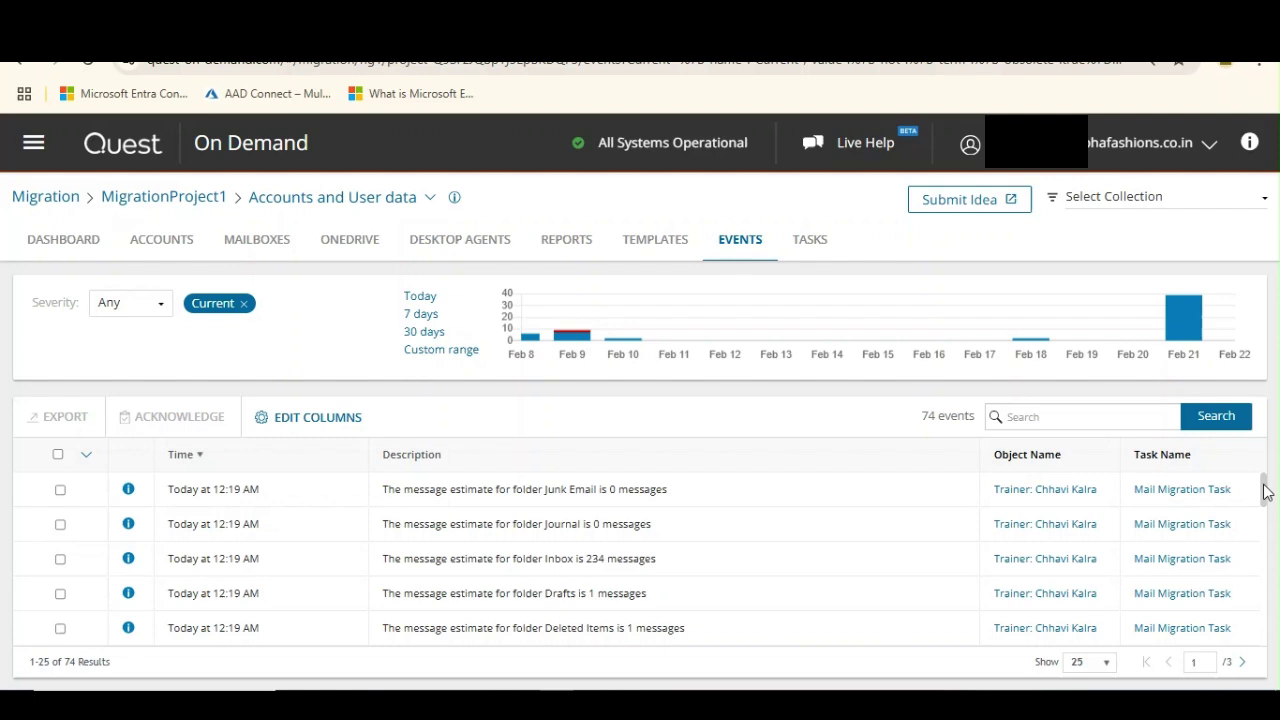
- View the Sent Items (27 messages) and Sync Issues (0 messages) estimate event details
left_click_drag(1265, 495, 1268, 635)
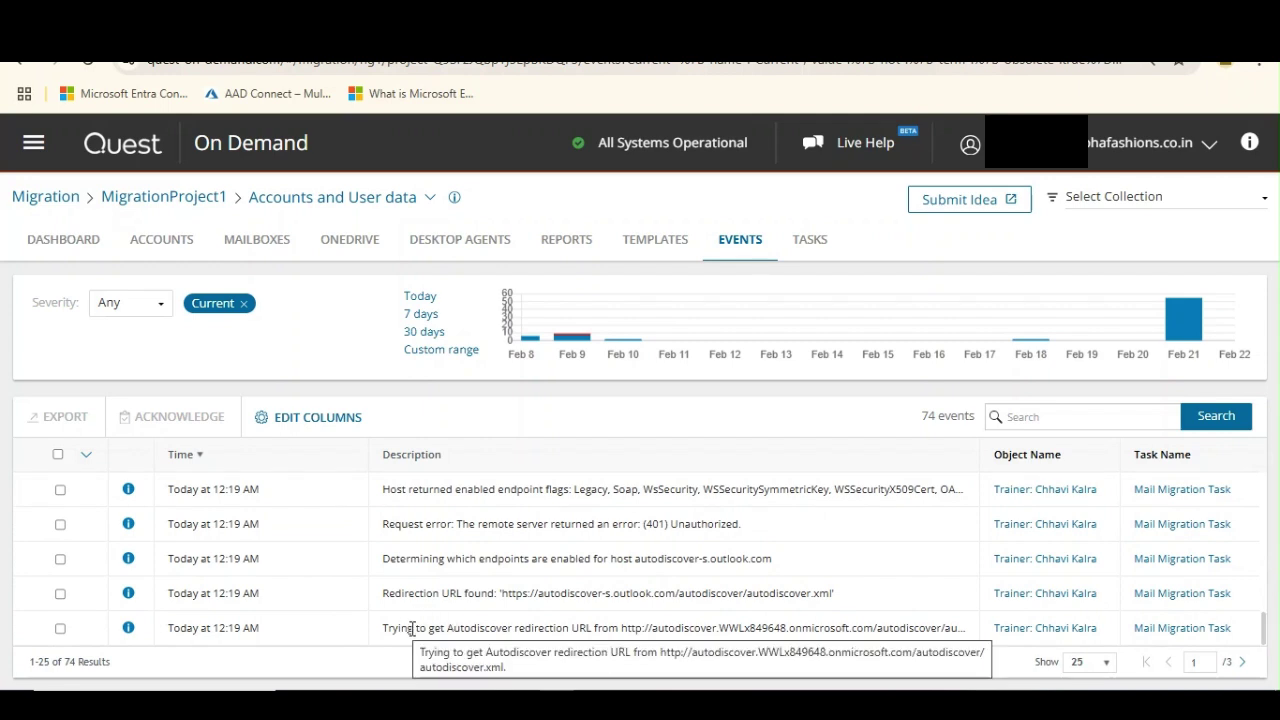
left_click_drag(426, 628, 742, 626)
left_click_drag(398, 592, 528, 590)
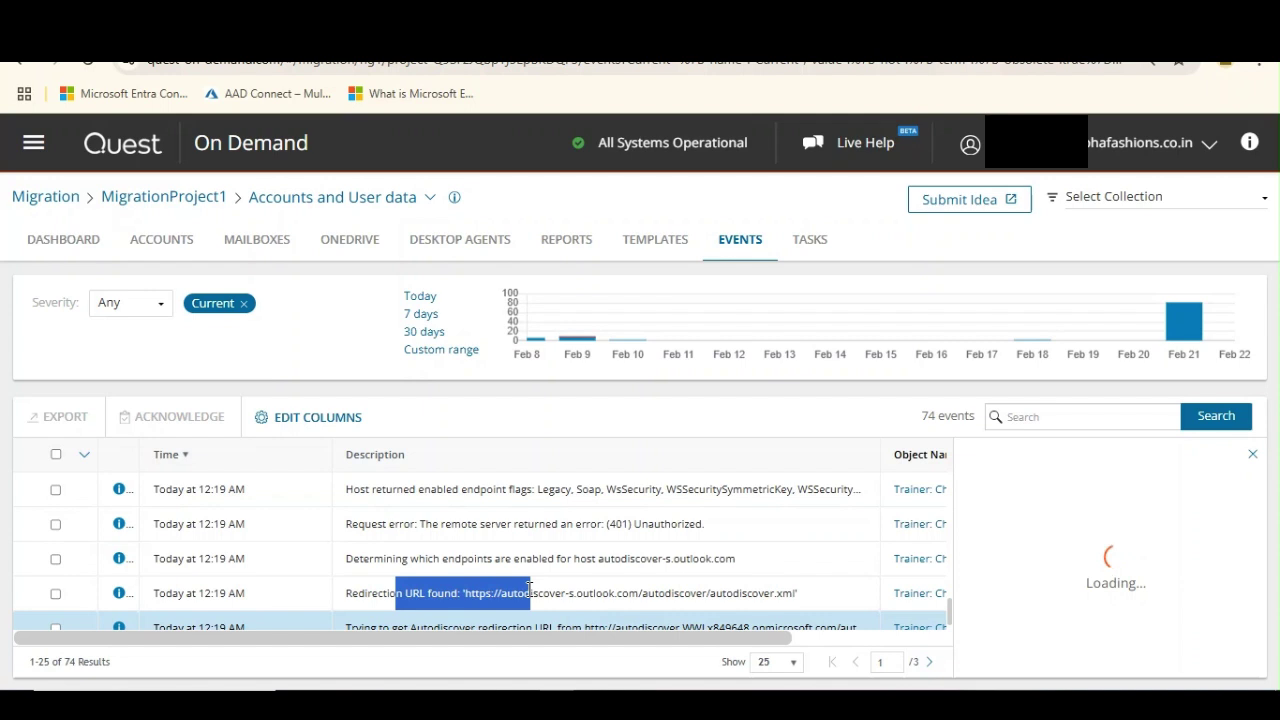
left_click(448, 586)
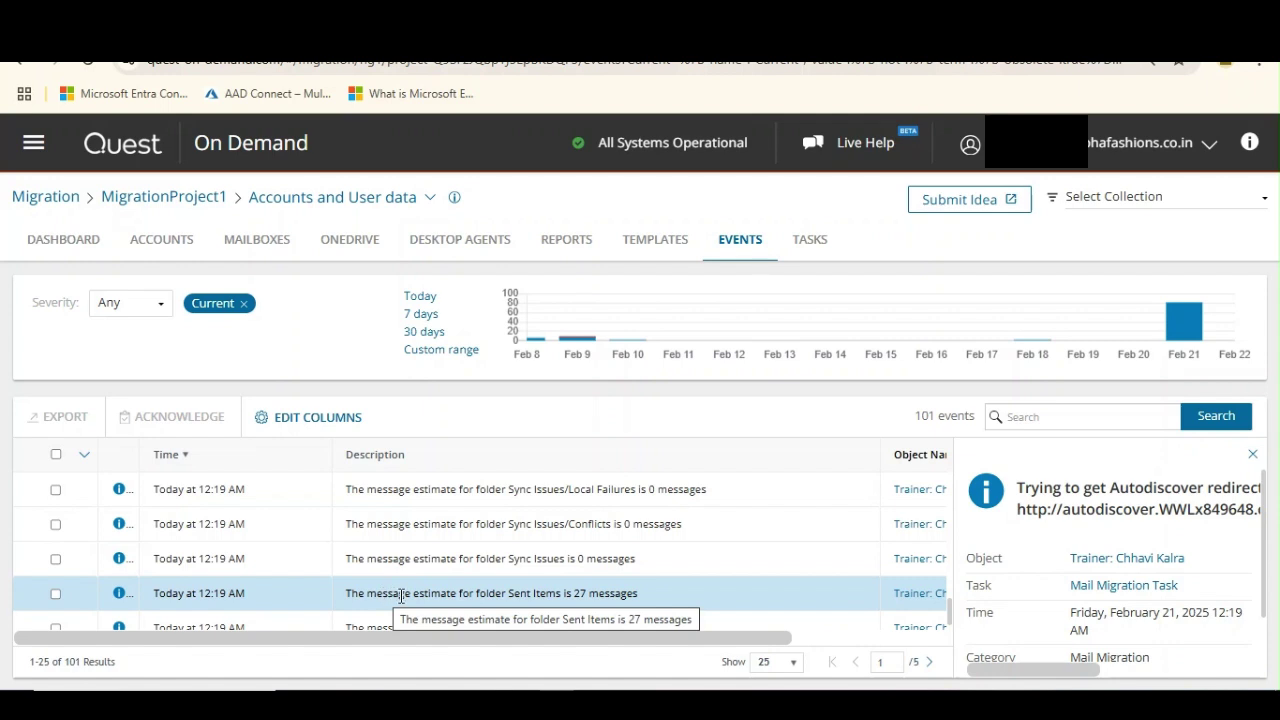
left_click_drag(404, 594, 614, 590)
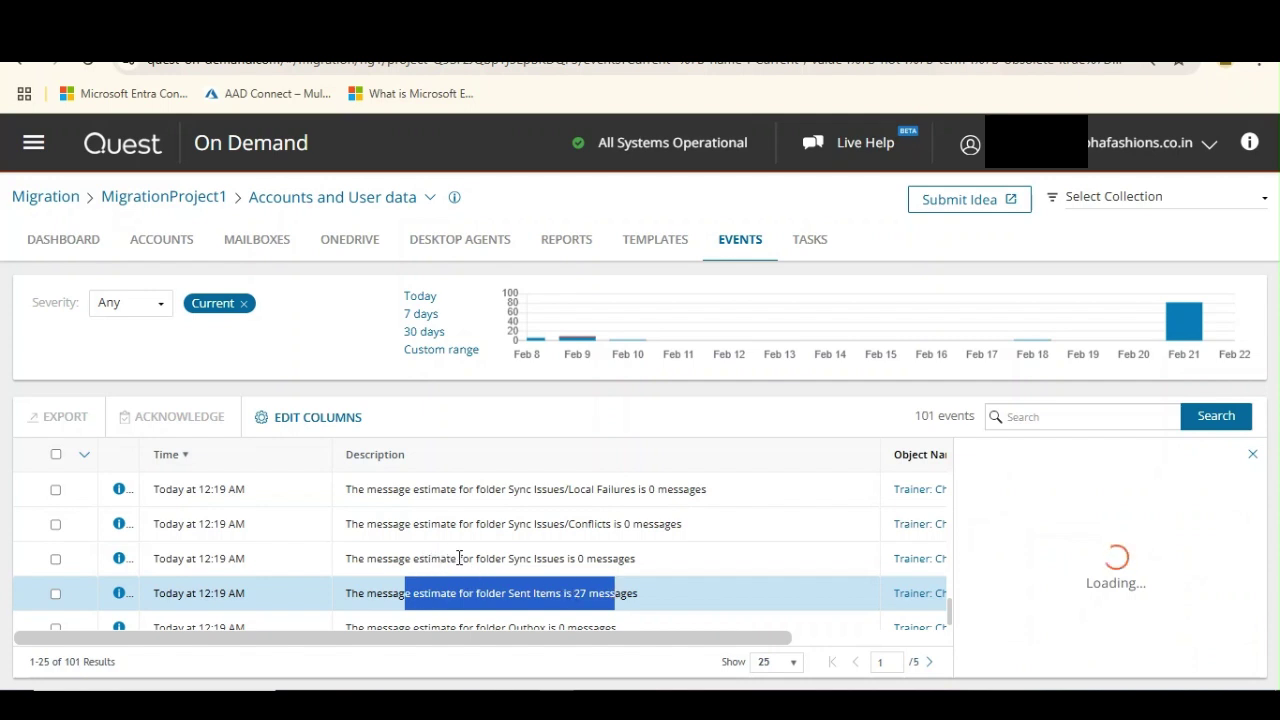
left_click_drag(459, 558, 606, 555)
left_click_drag(440, 524, 643, 494)
- View the Server Failures estimate and 'Migrating 7 appointments from calendar Calendar' event details
scroll(954, 600, "up", 1)
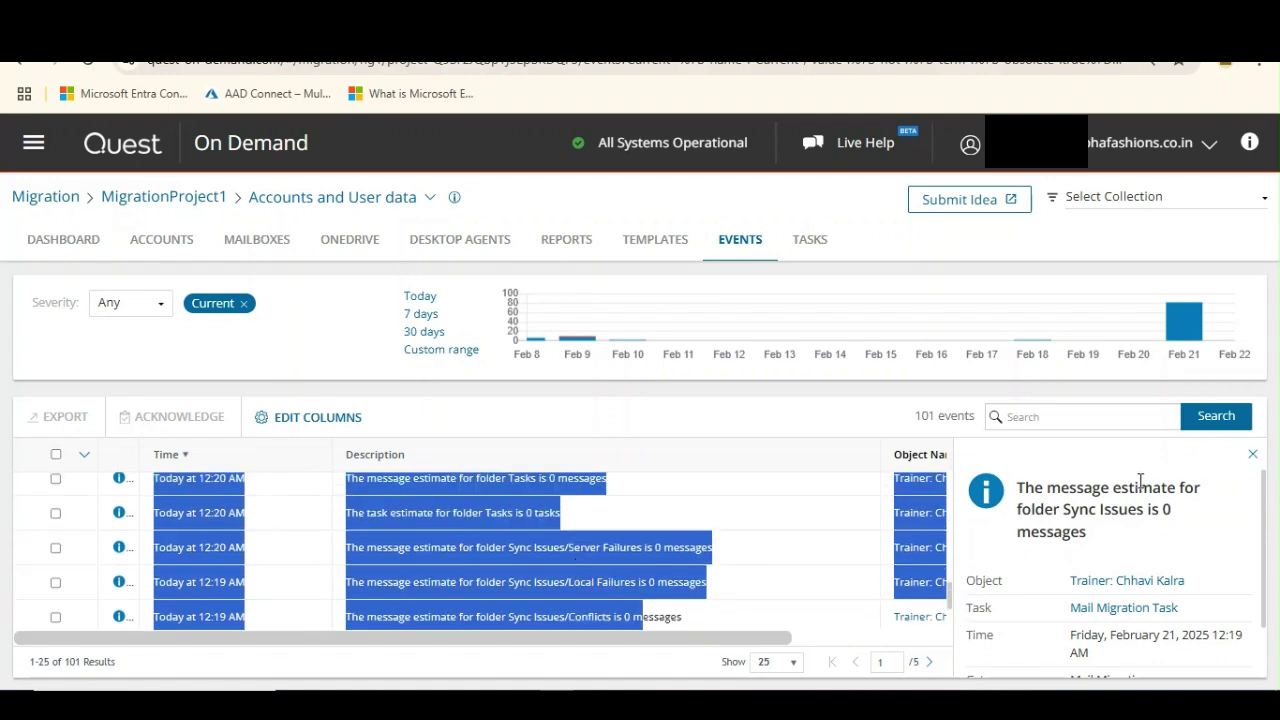
left_click(553, 545)
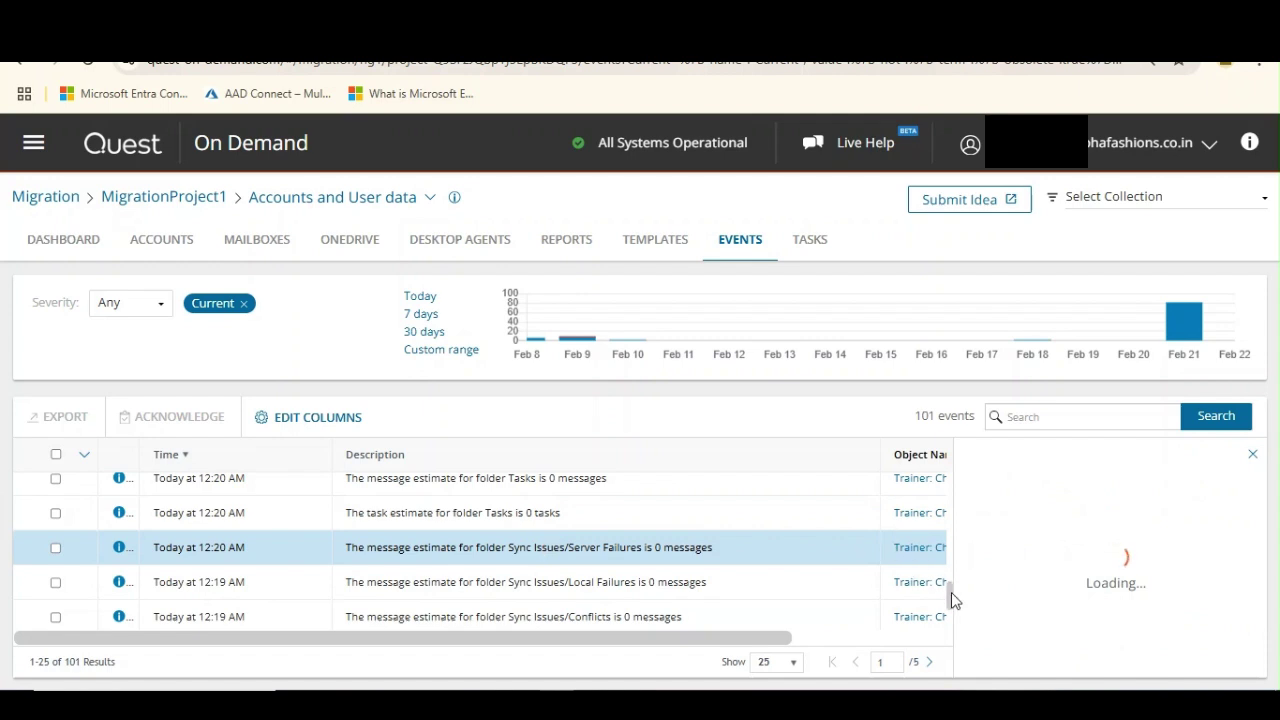
scroll(950, 590, "up", 2)
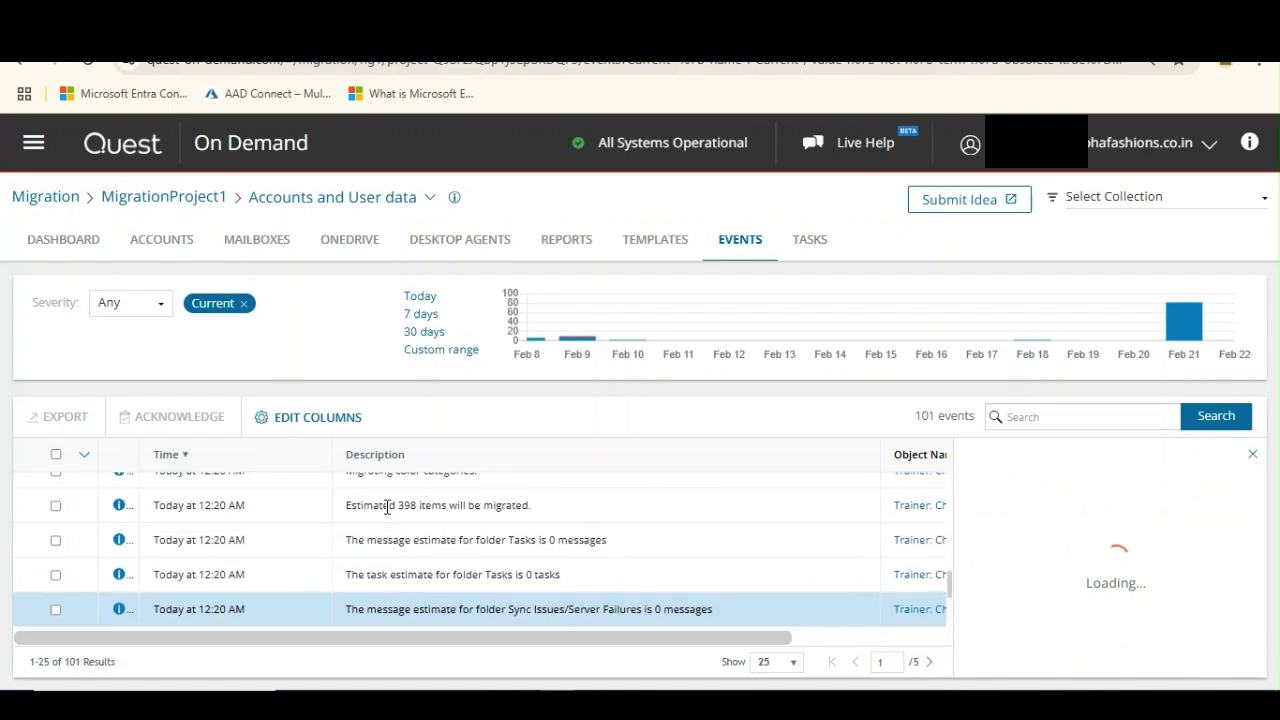
left_click_drag(400, 505, 512, 506)
scroll(950, 585, "up", 2)
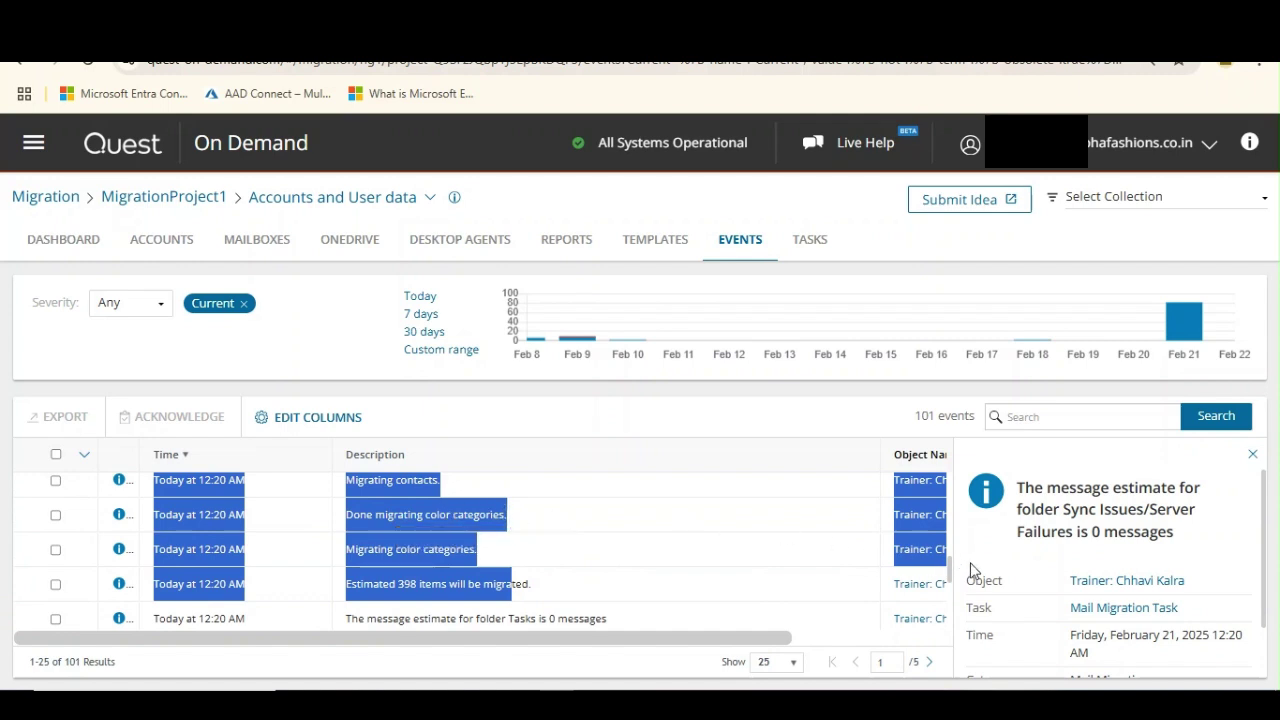
left_click_drag(950, 583, 951, 523)
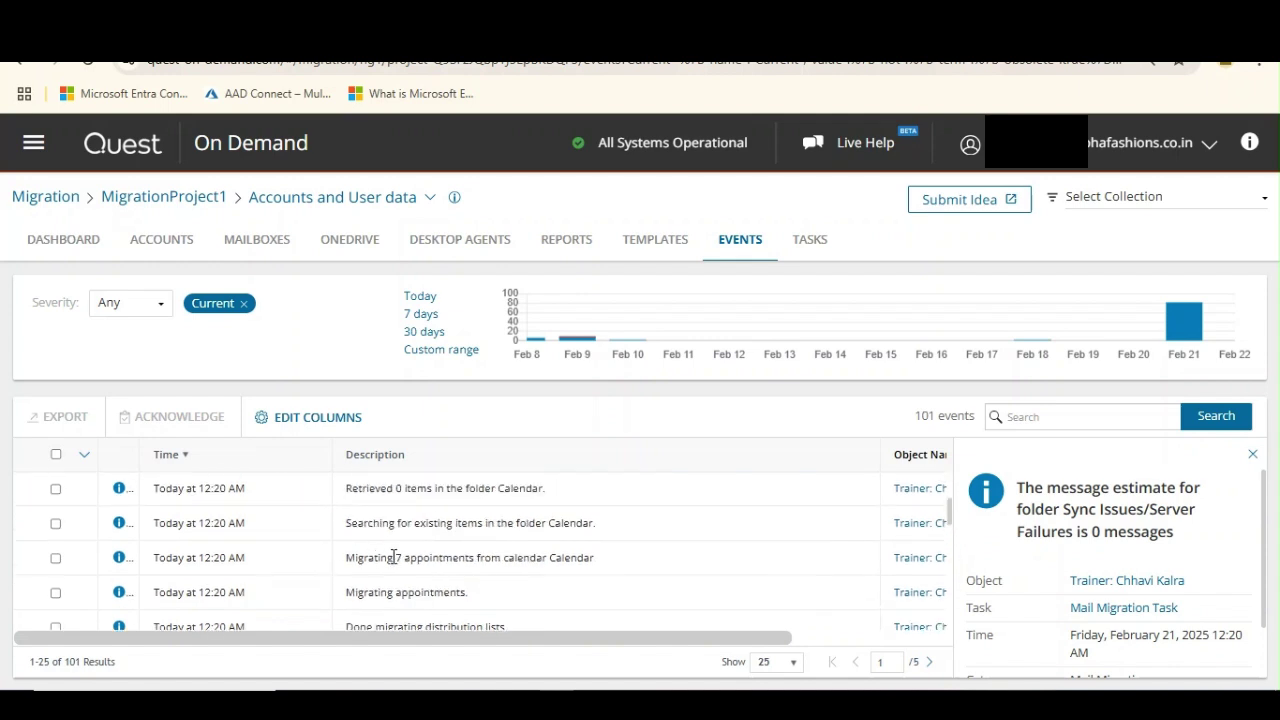
left_click_drag(394, 557, 570, 557)
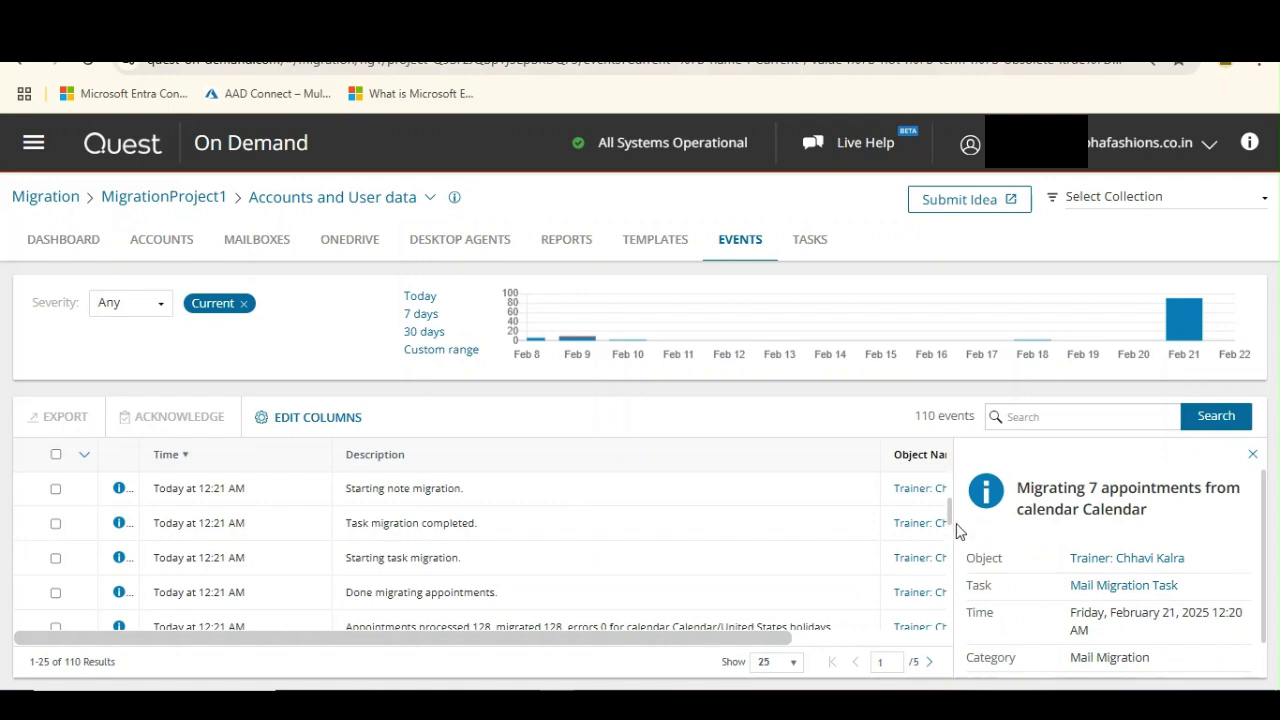
left_click_drag(950, 517, 957, 490)
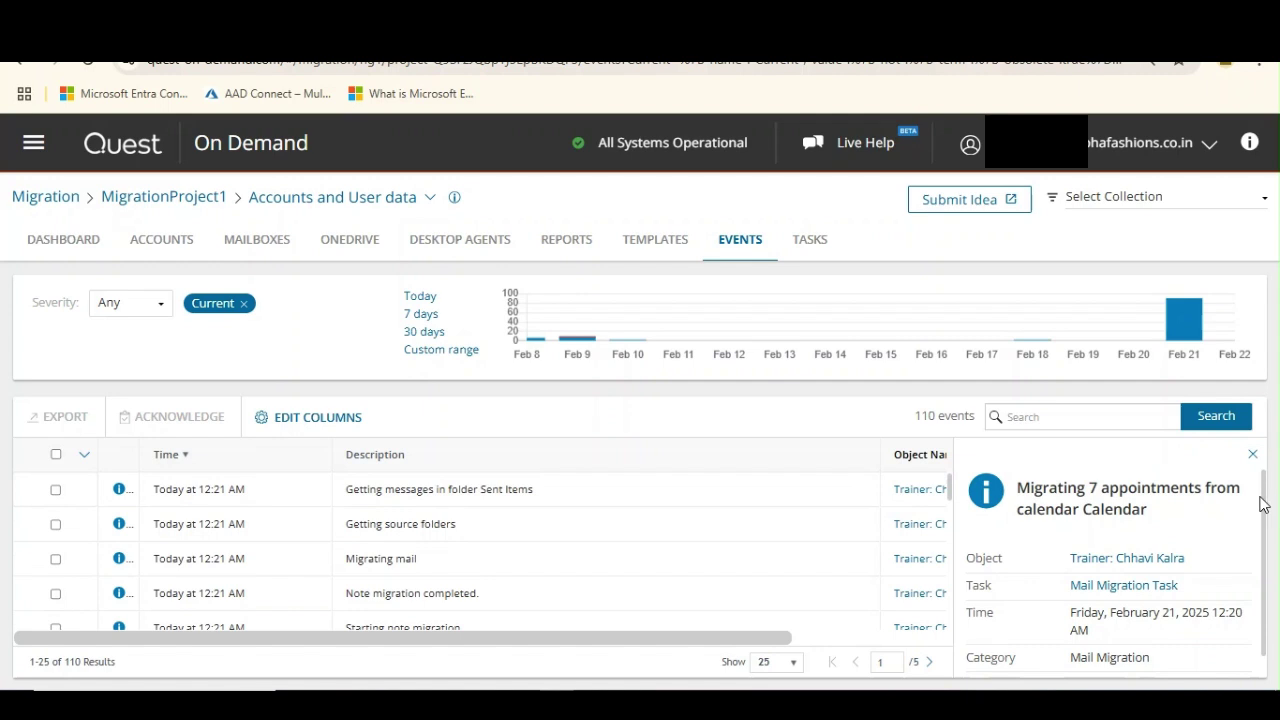
left_click_drag(1266, 492, 1260, 531)
left_click_drag(950, 488, 950, 541)
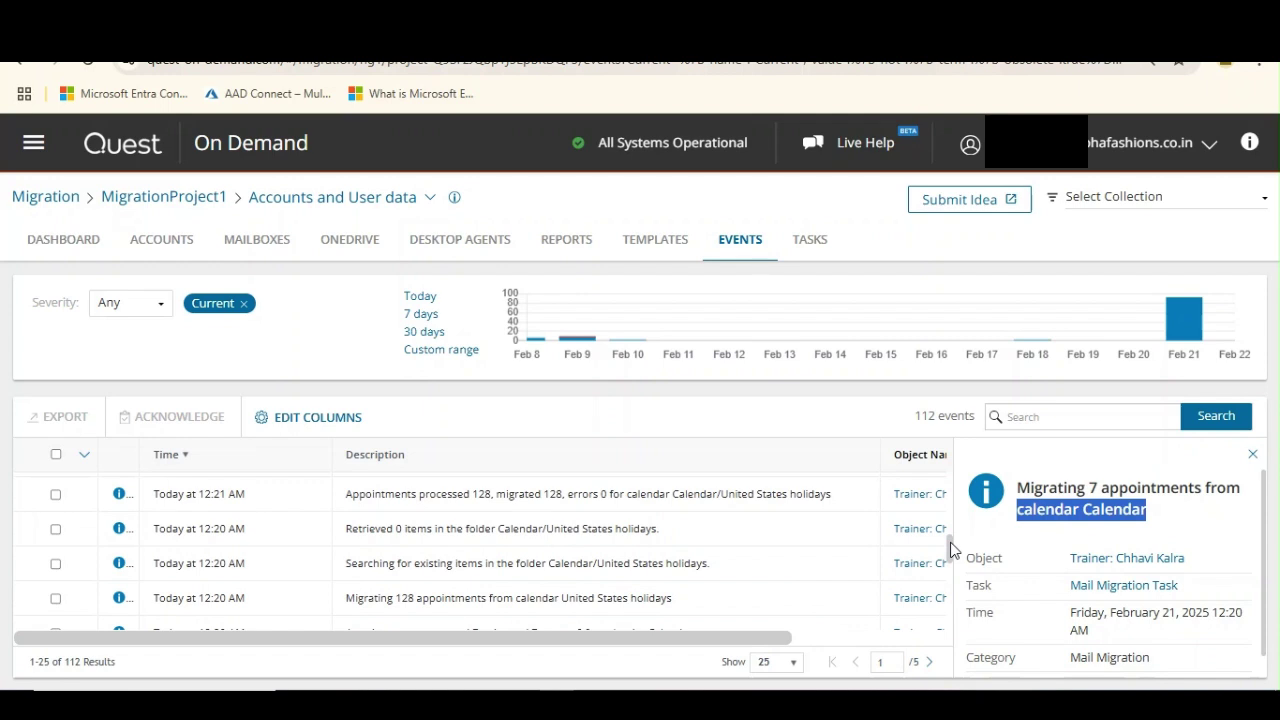
left_click_drag(950, 548, 951, 625)
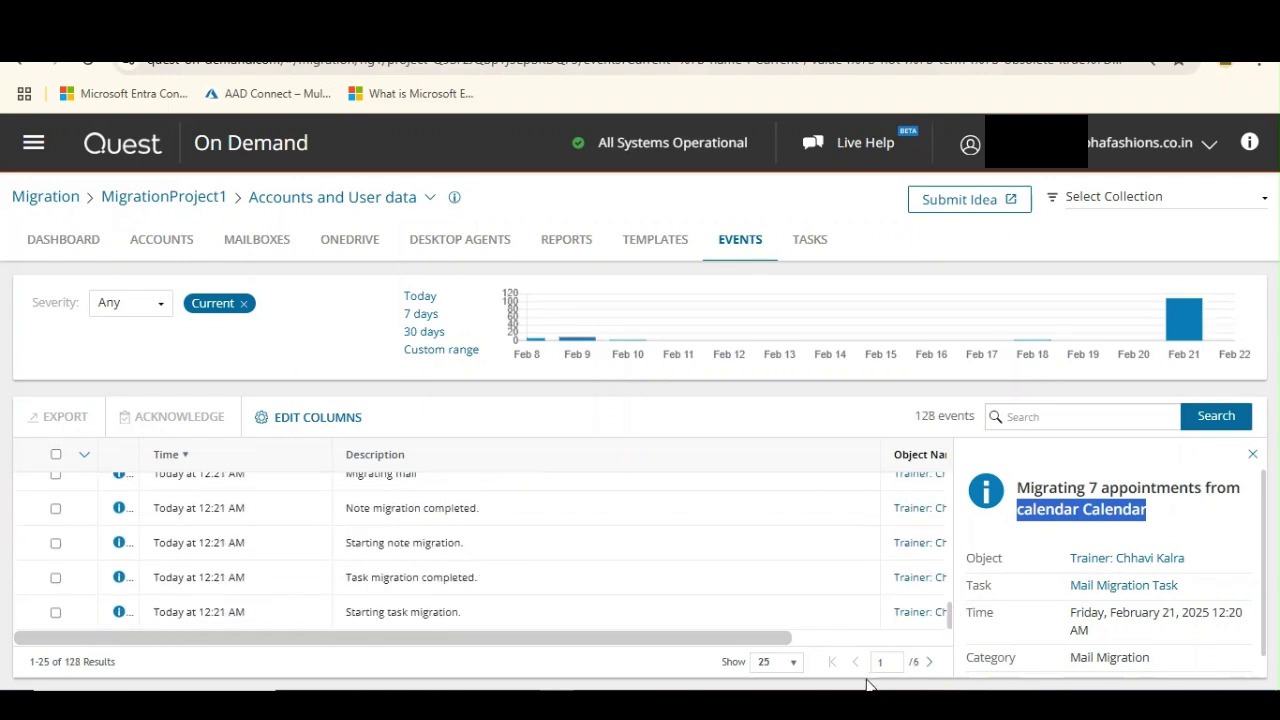
- Page forward through the migration events, then step back one page to page 3 of 6
left_click(930, 662)
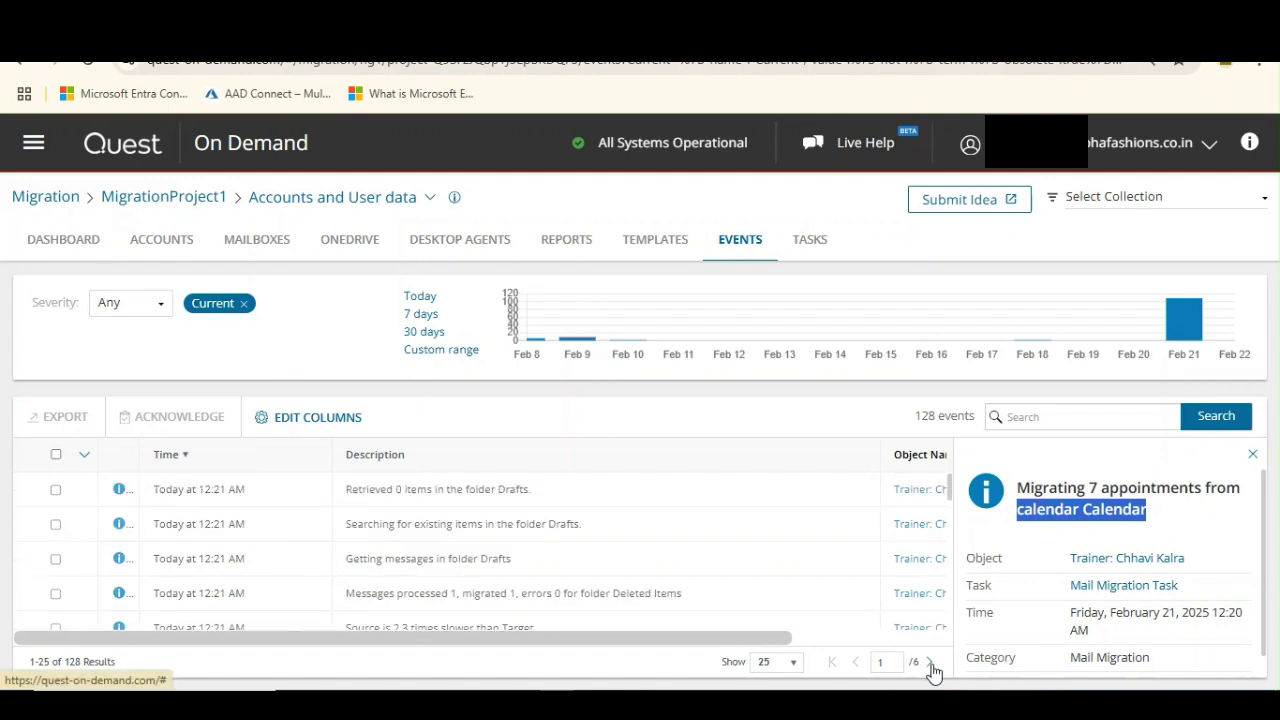
left_click(930, 662)
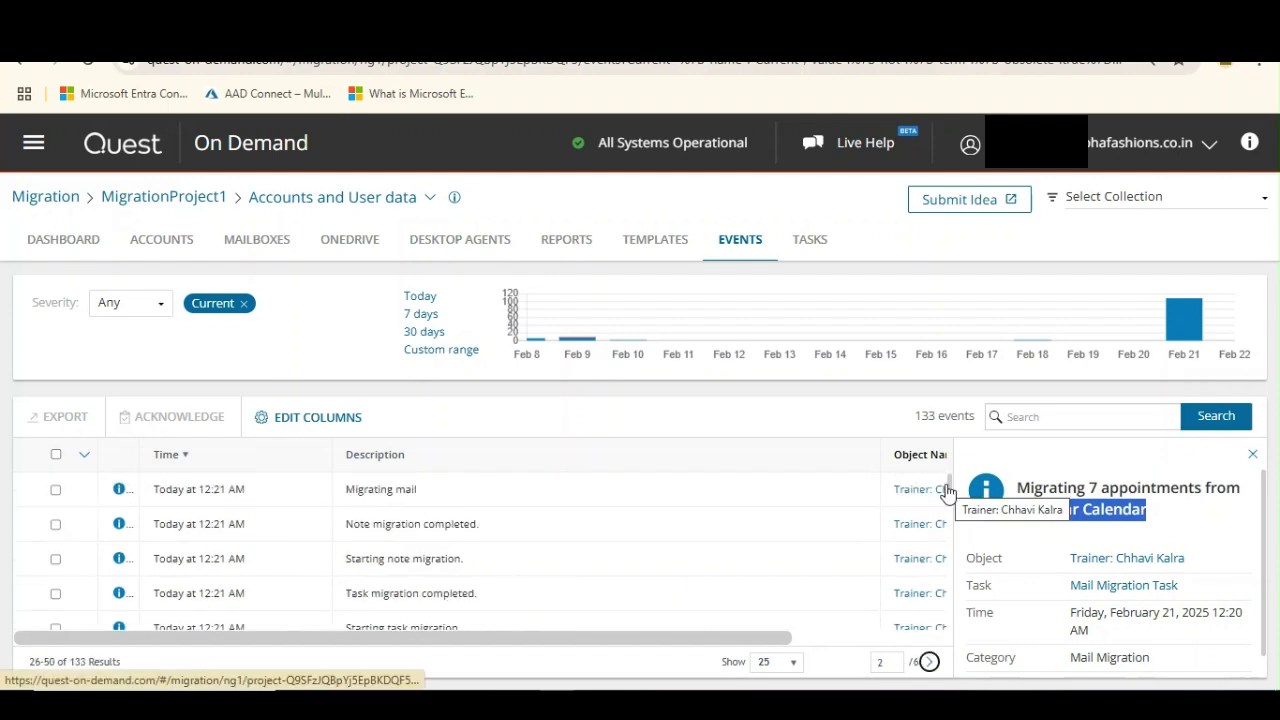
left_click_drag(951, 490, 952, 518)
scroll(951, 512, "down", 1)
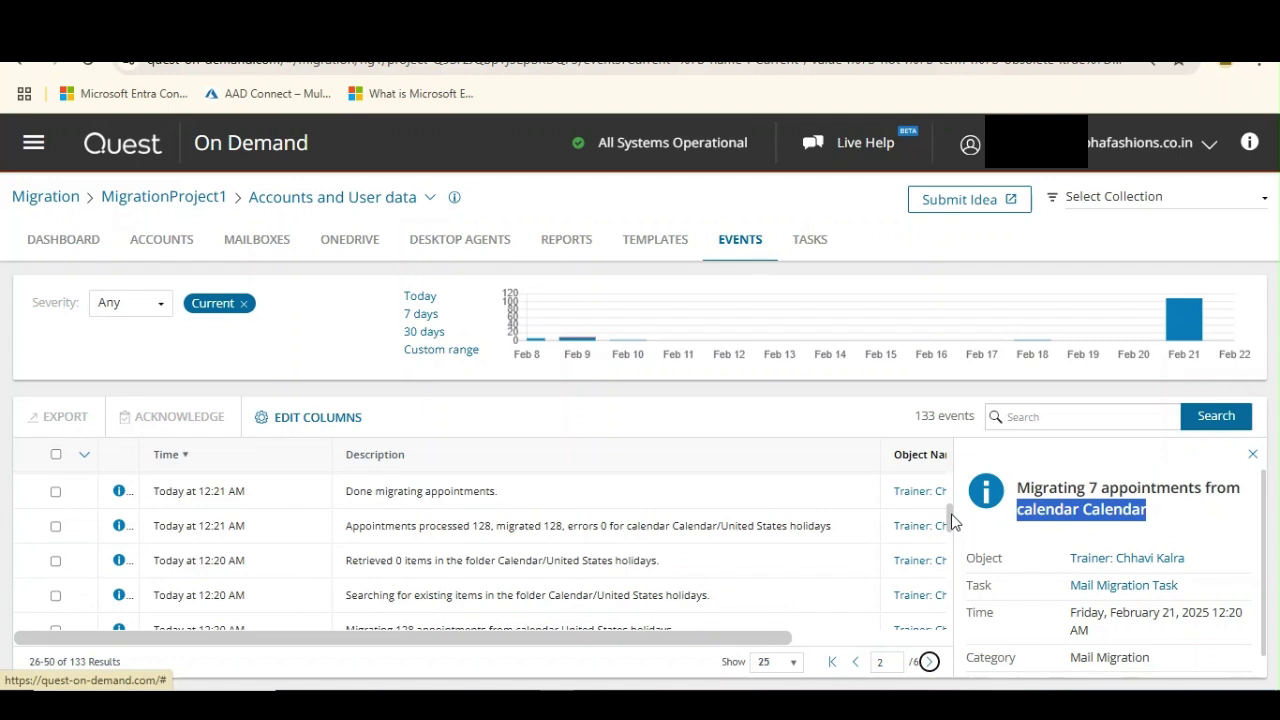
left_click_drag(952, 521, 950, 660)
left_click(924, 663)
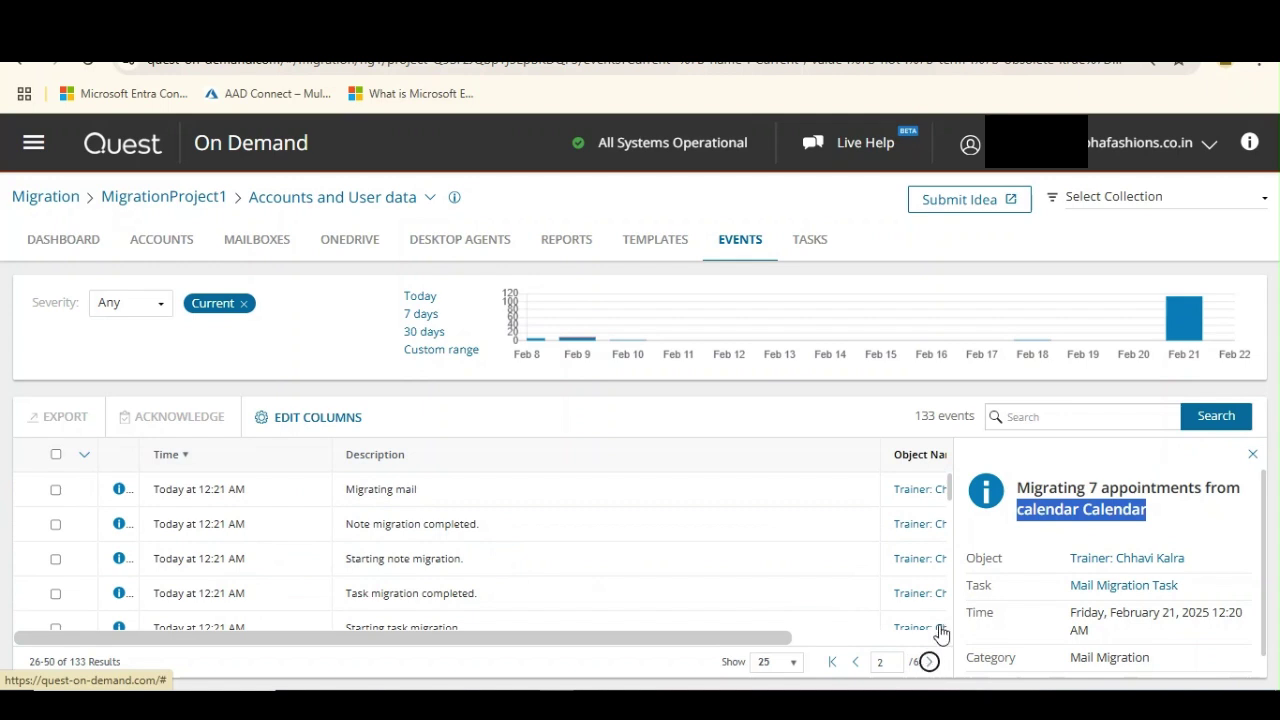
left_click_drag(948, 480, 953, 620)
left_click(930, 662)
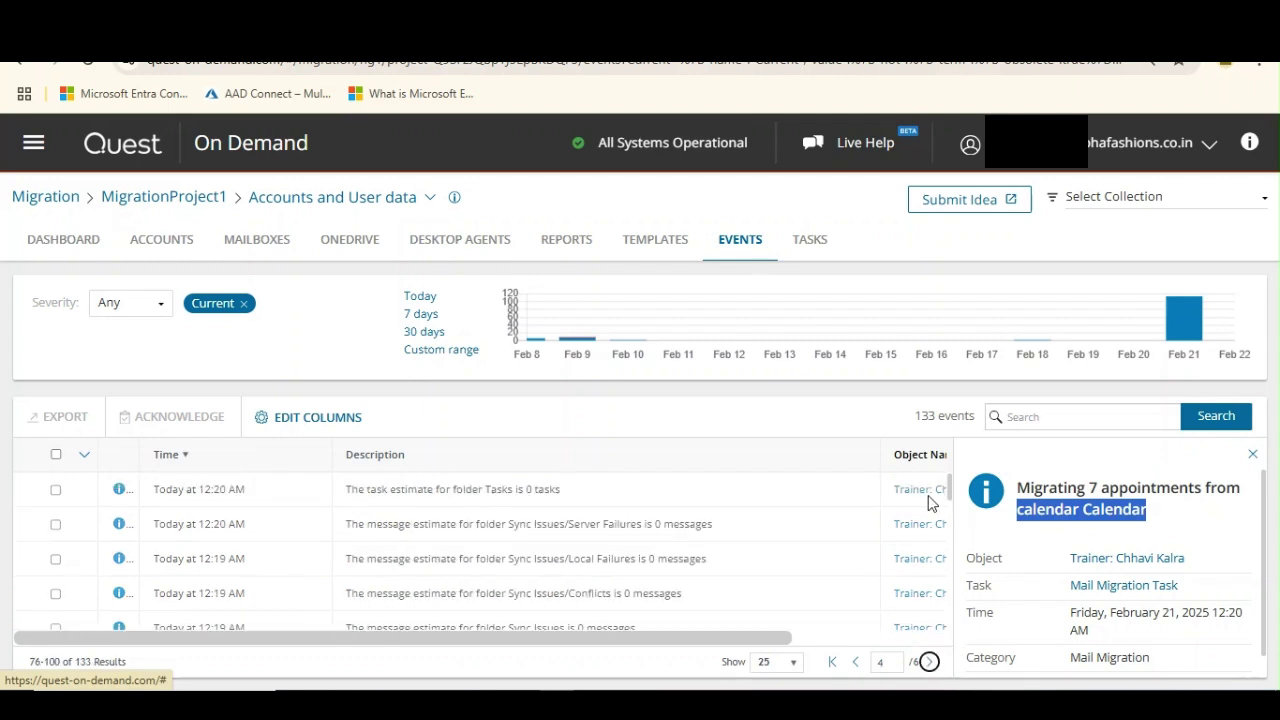
left_click_drag(951, 505, 950, 621)
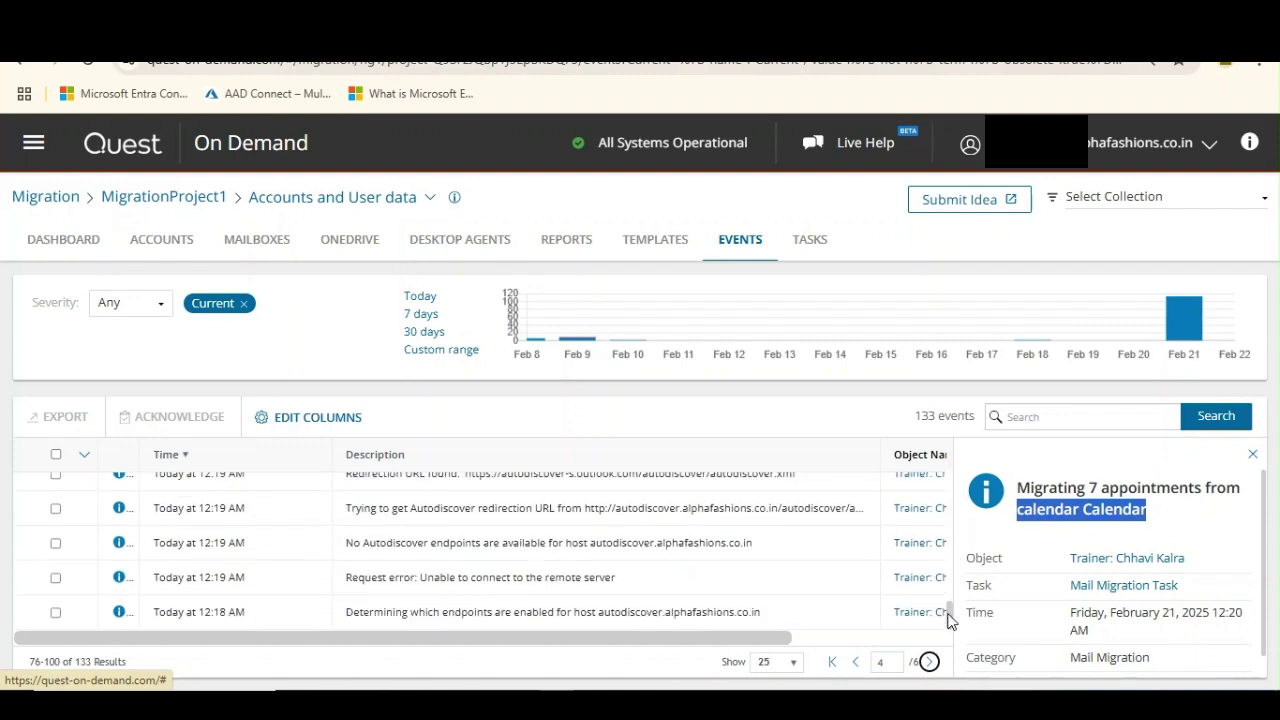
left_click(928, 661)
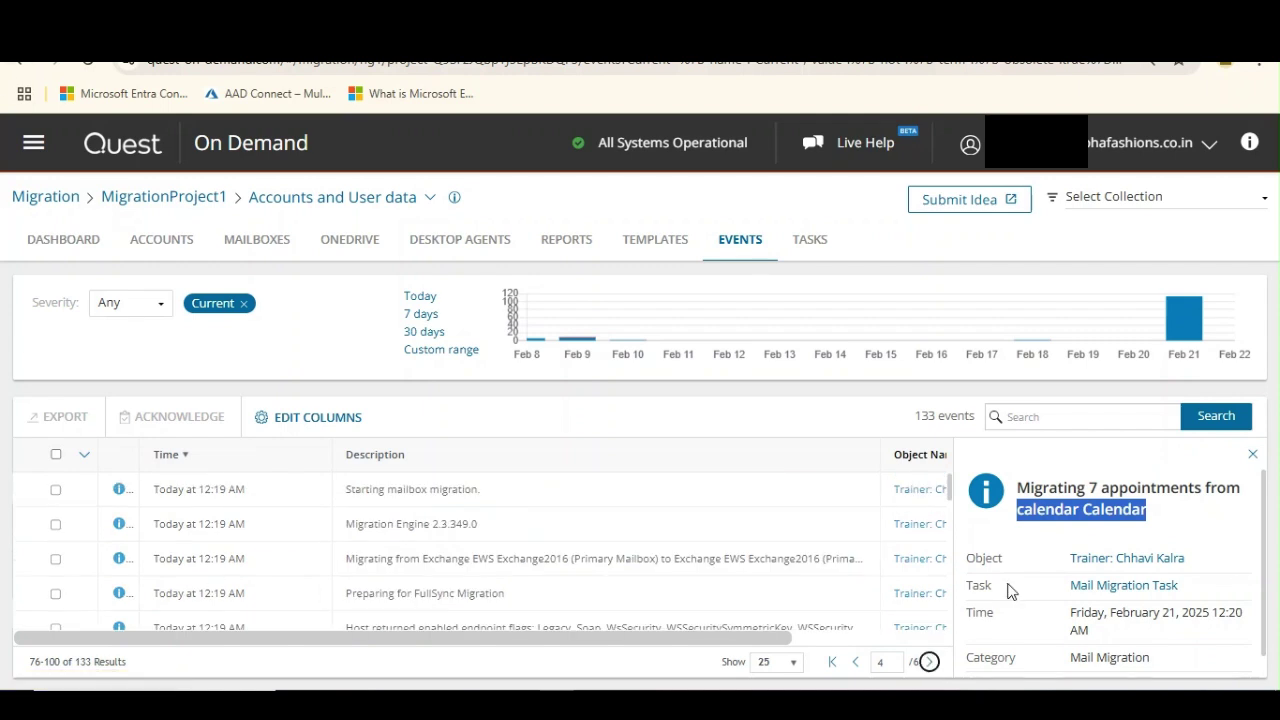
left_click_drag(946, 486, 956, 570)
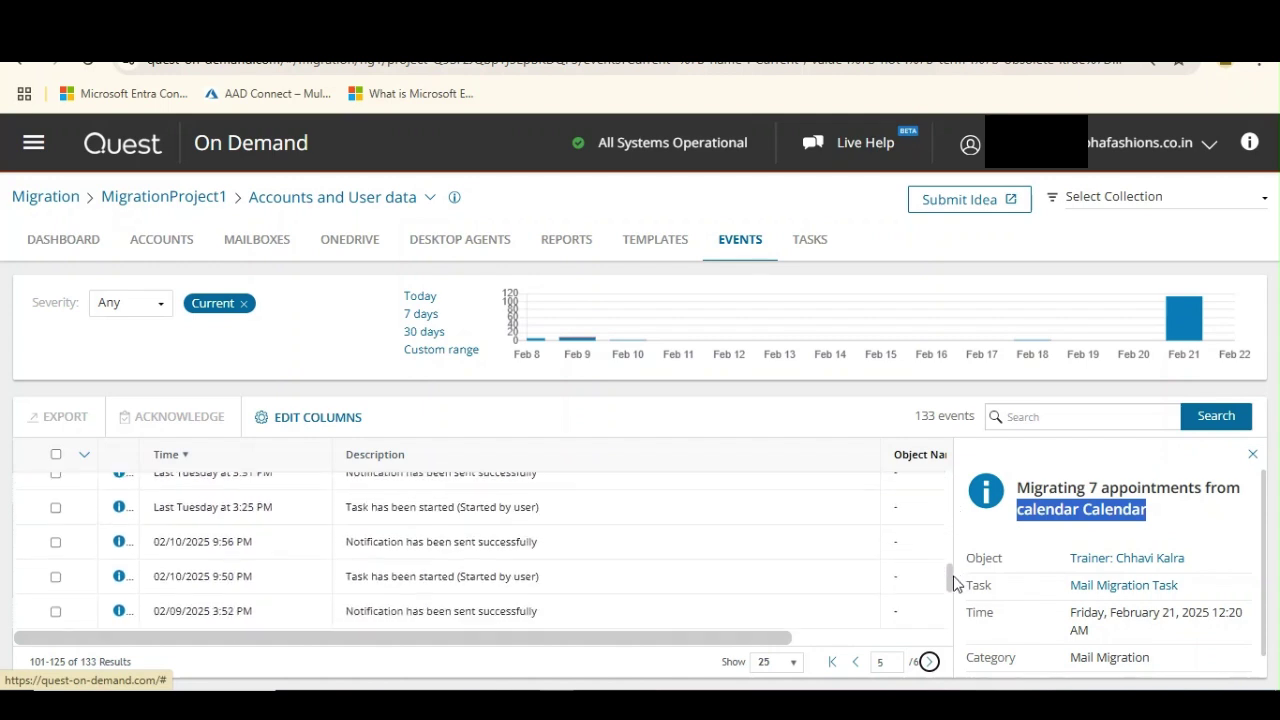
left_click_drag(950, 580, 957, 478)
left_click(857, 664)
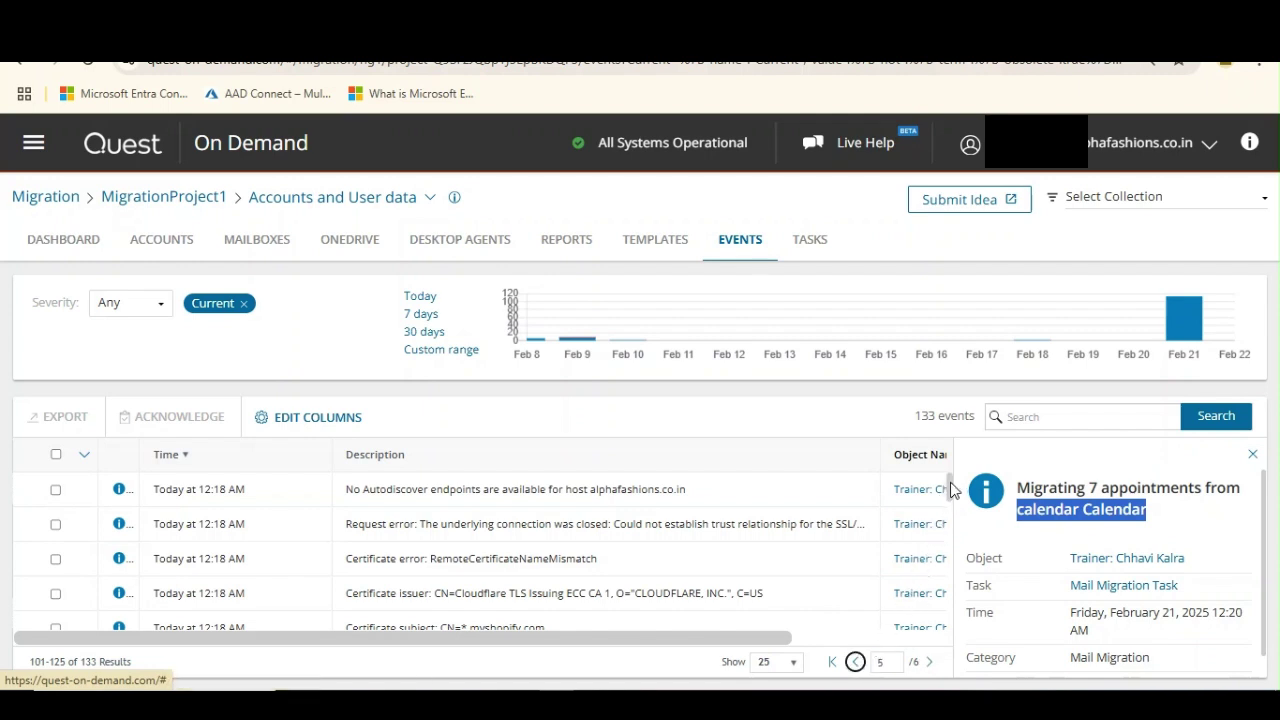
left_click_drag(950, 490, 951, 529)
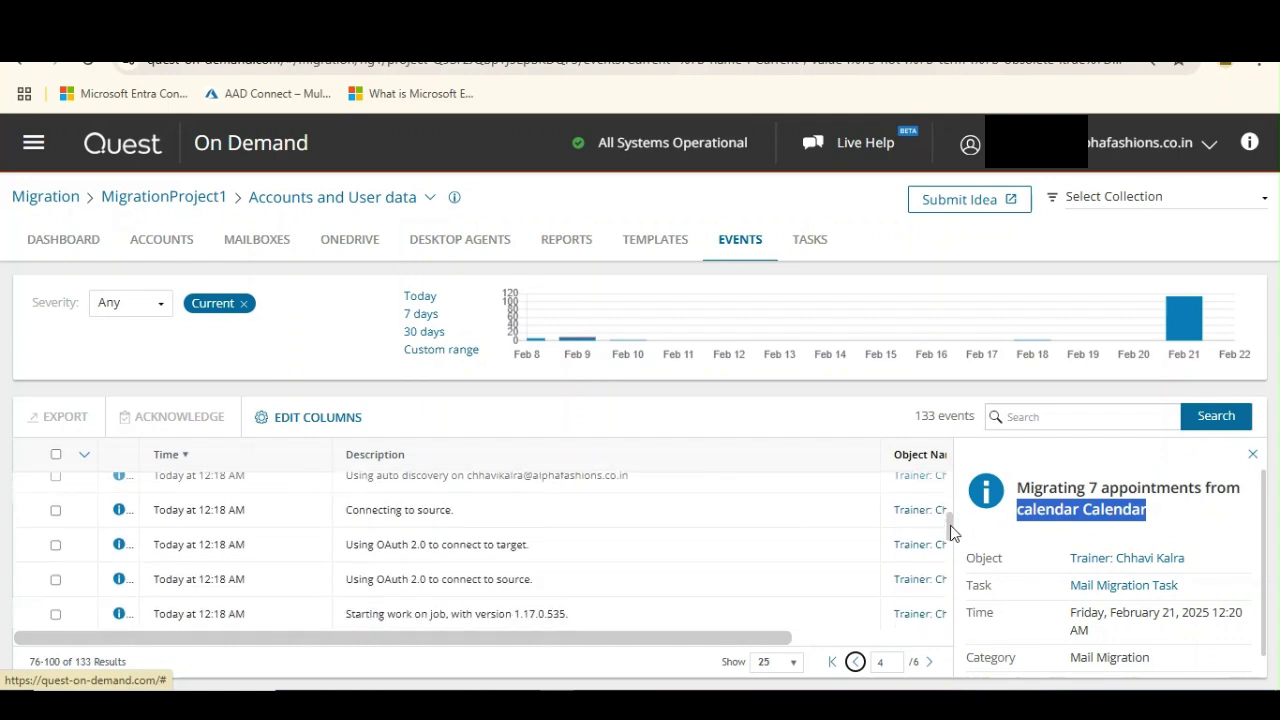
- Open the Mail Migration Task's details and scroll to its Mailboxes counts: 99%, one migrated
left_click(808, 248)
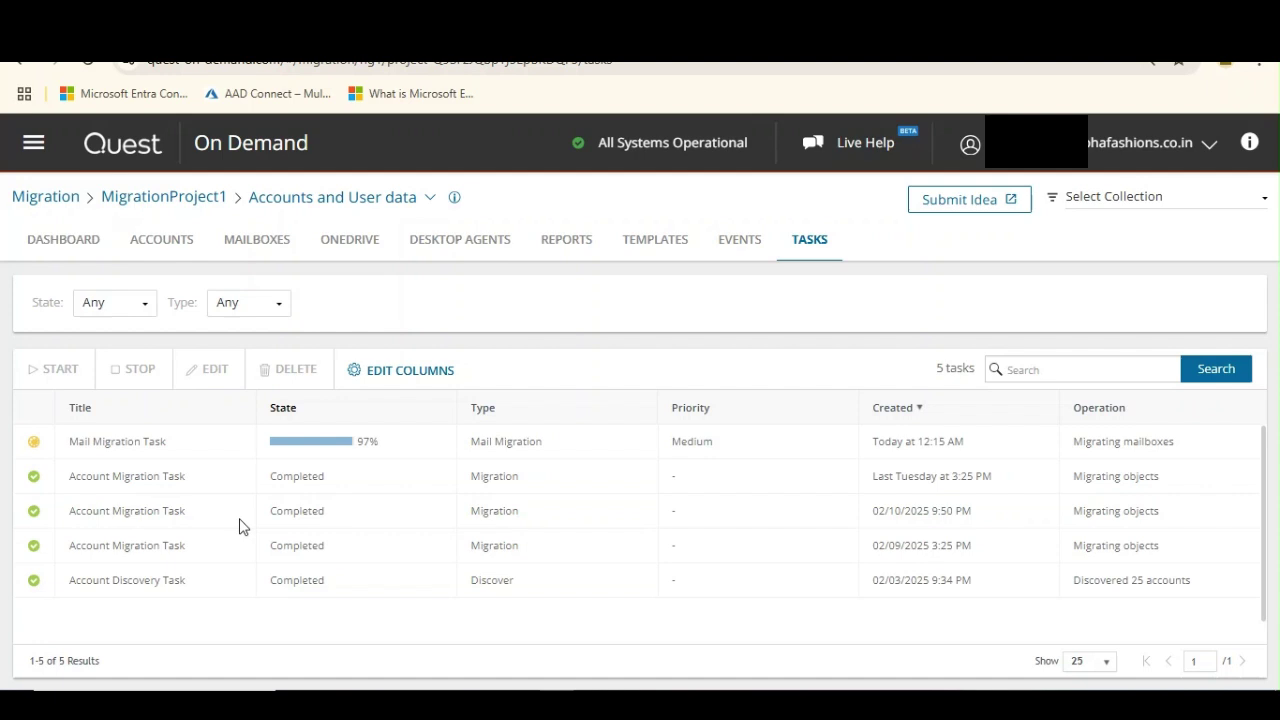
left_click(210, 440)
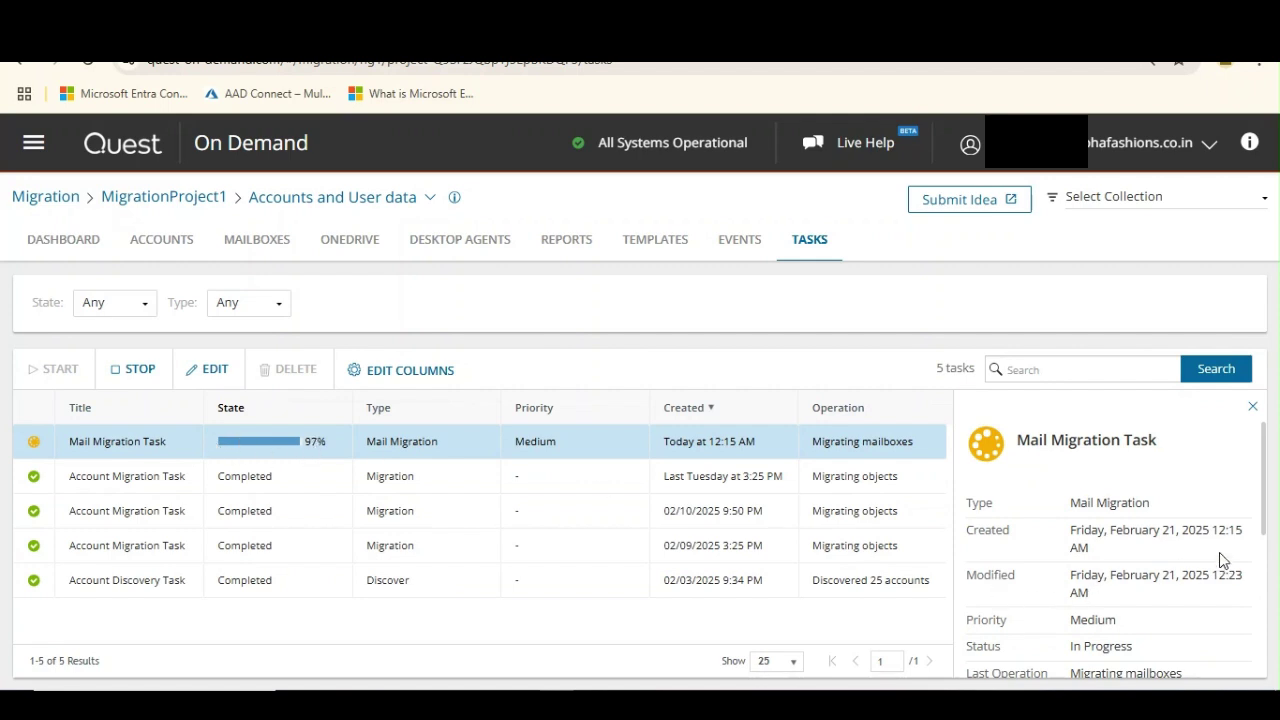
left_click_drag(1142, 530, 1248, 578)
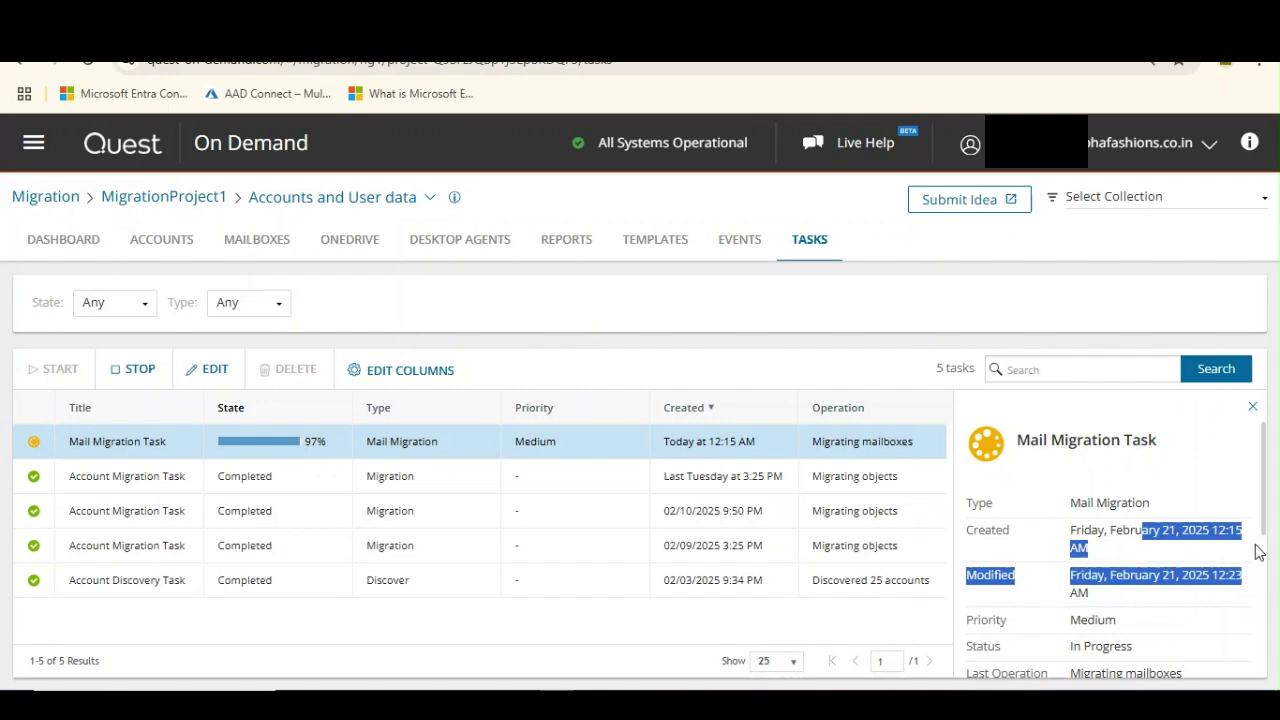
left_click_drag(1262, 510, 1262, 640)
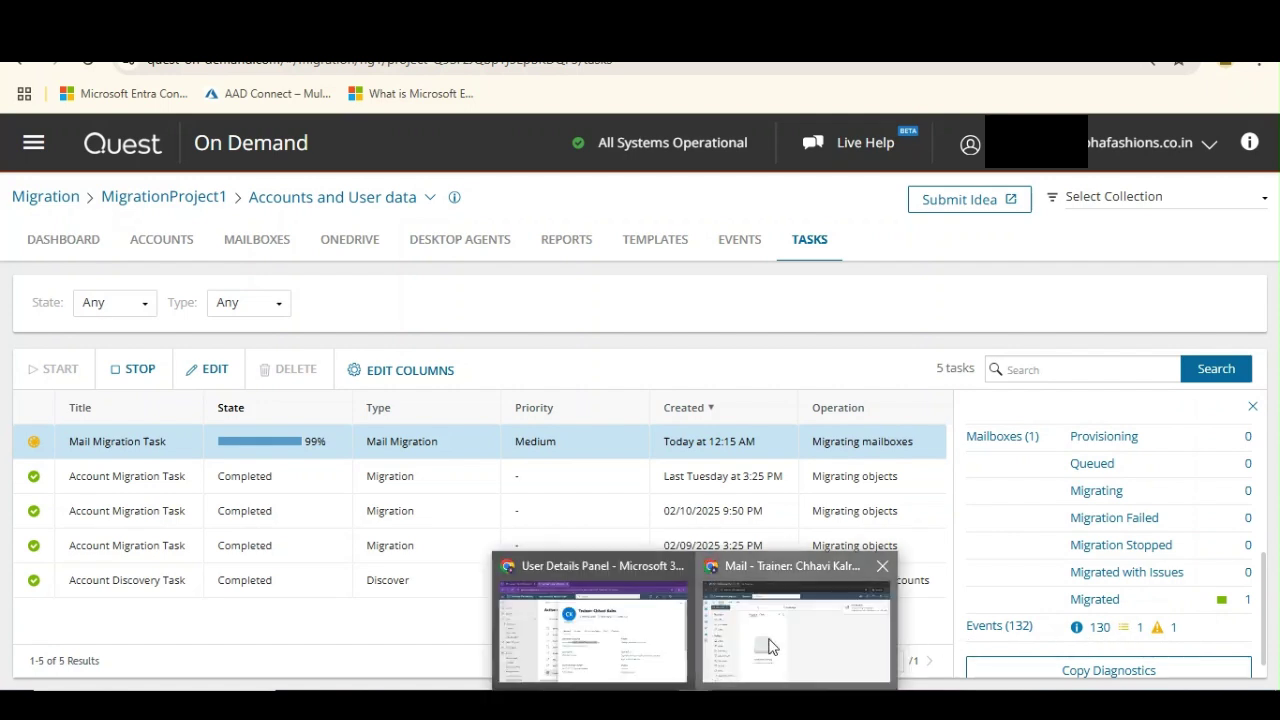
- In Outlook, dismiss the forwarding notice and show the February 17–21, 2025 calendar week
left_click(742, 656)
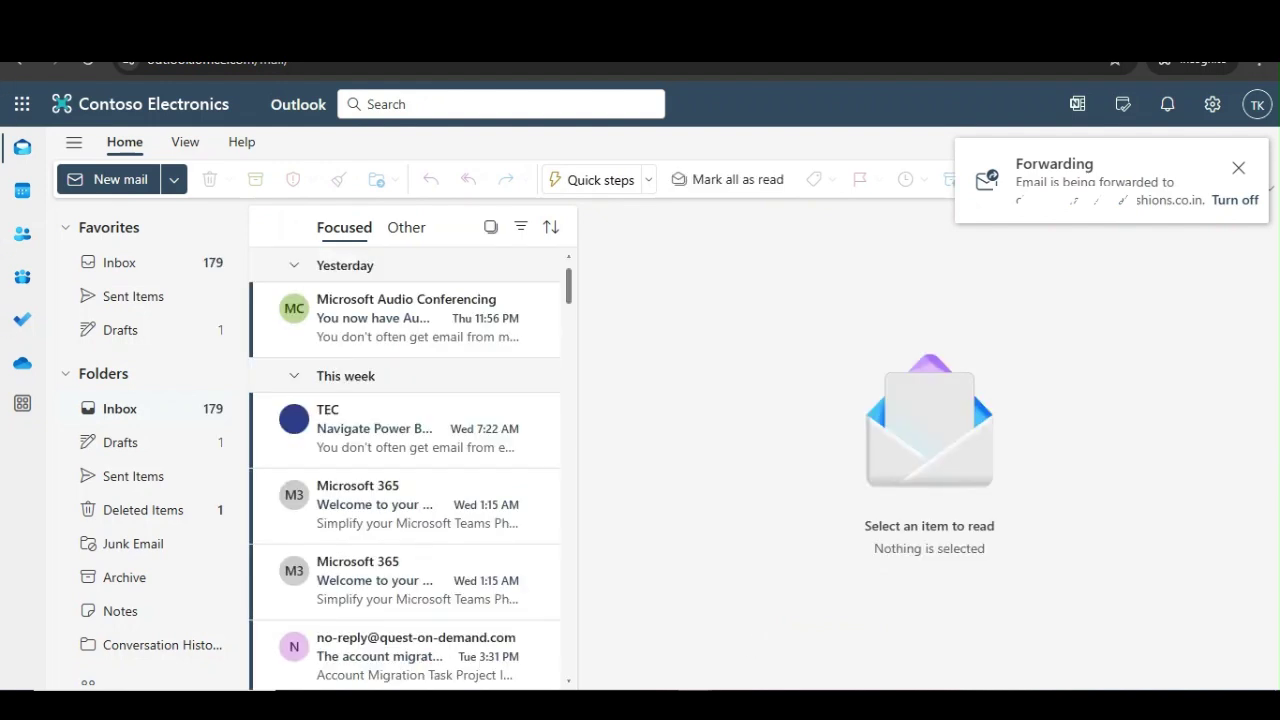
left_click(1238, 171)
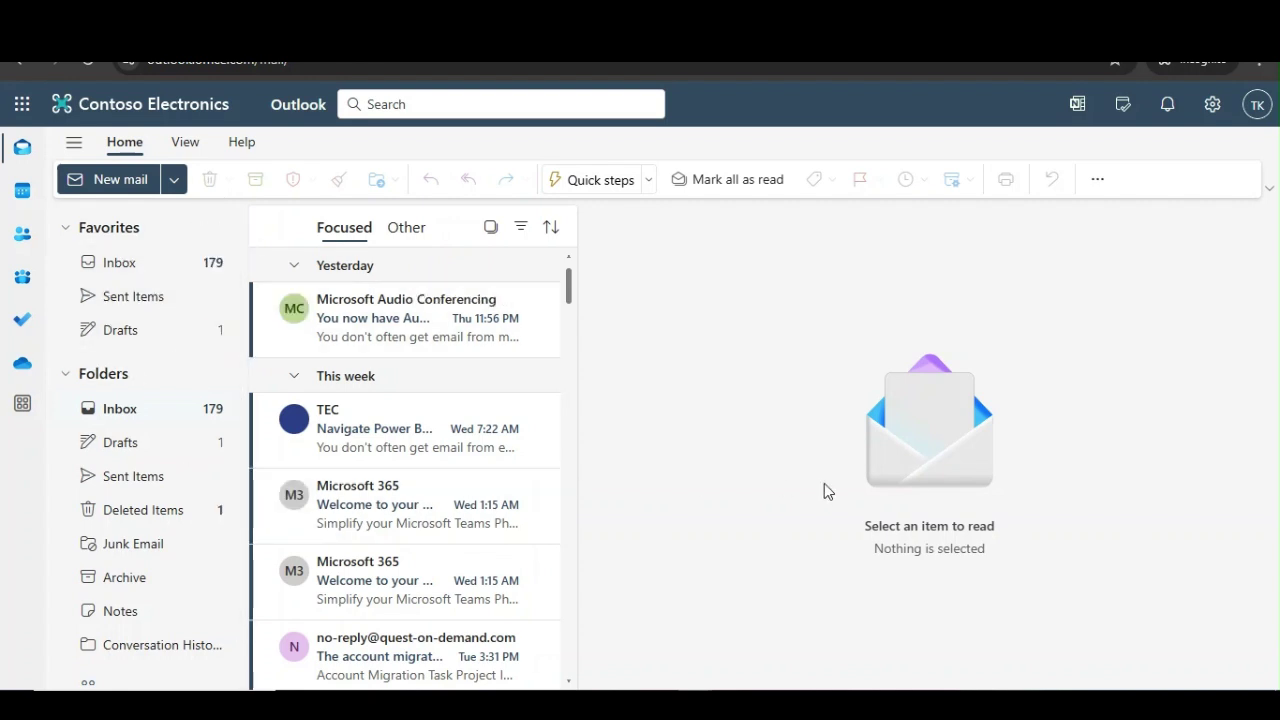
left_click(20, 192)
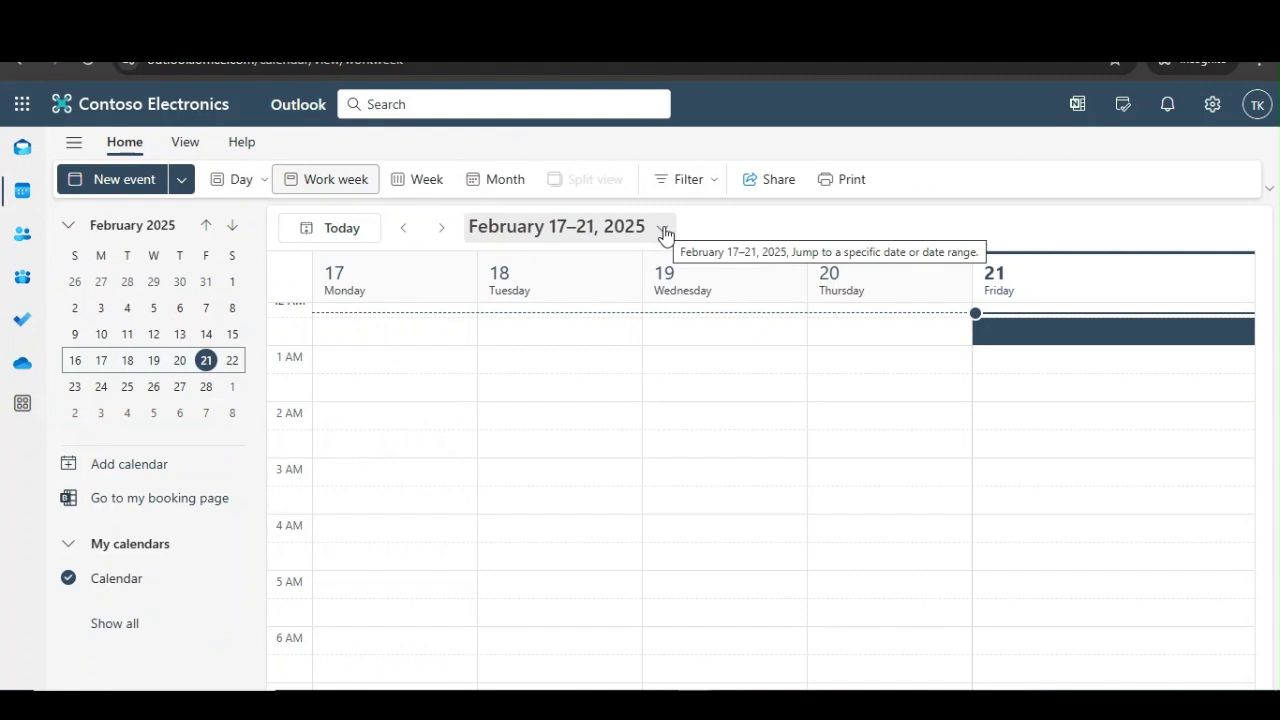
- Switch the calendar to month view and page back to September 2024
left_click(505, 181)
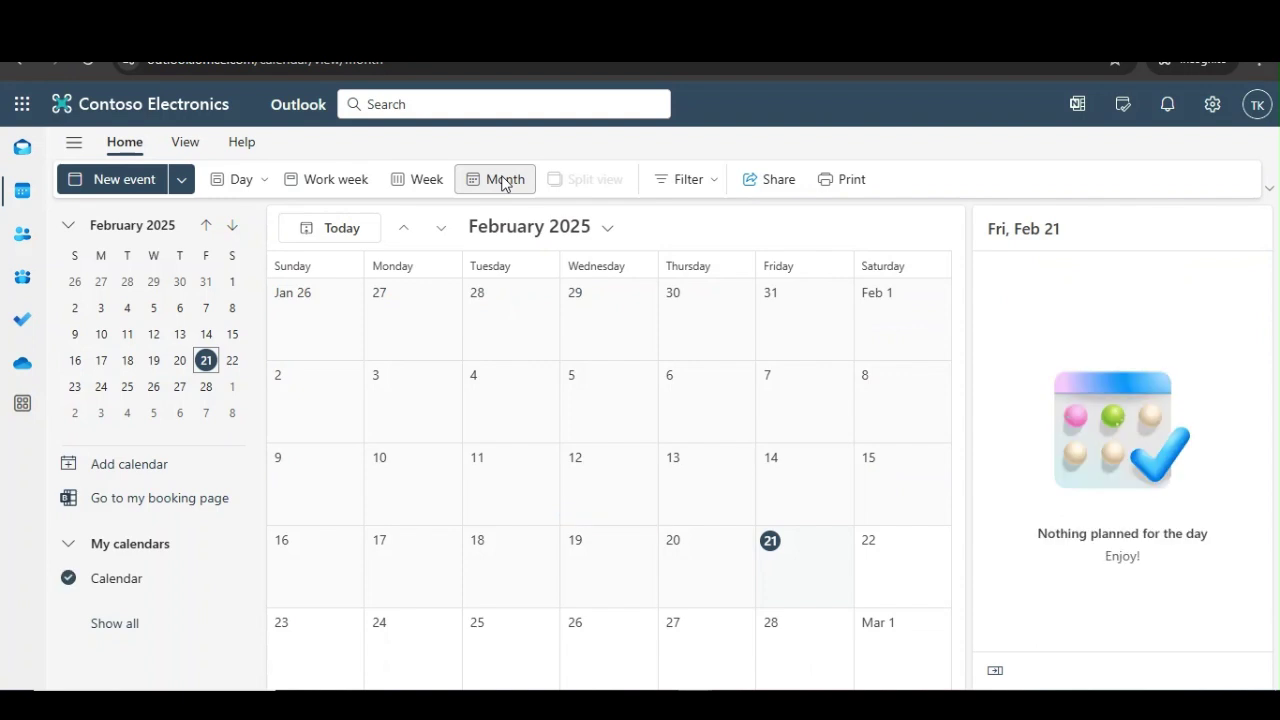
left_click(409, 231)
left_click(409, 231)
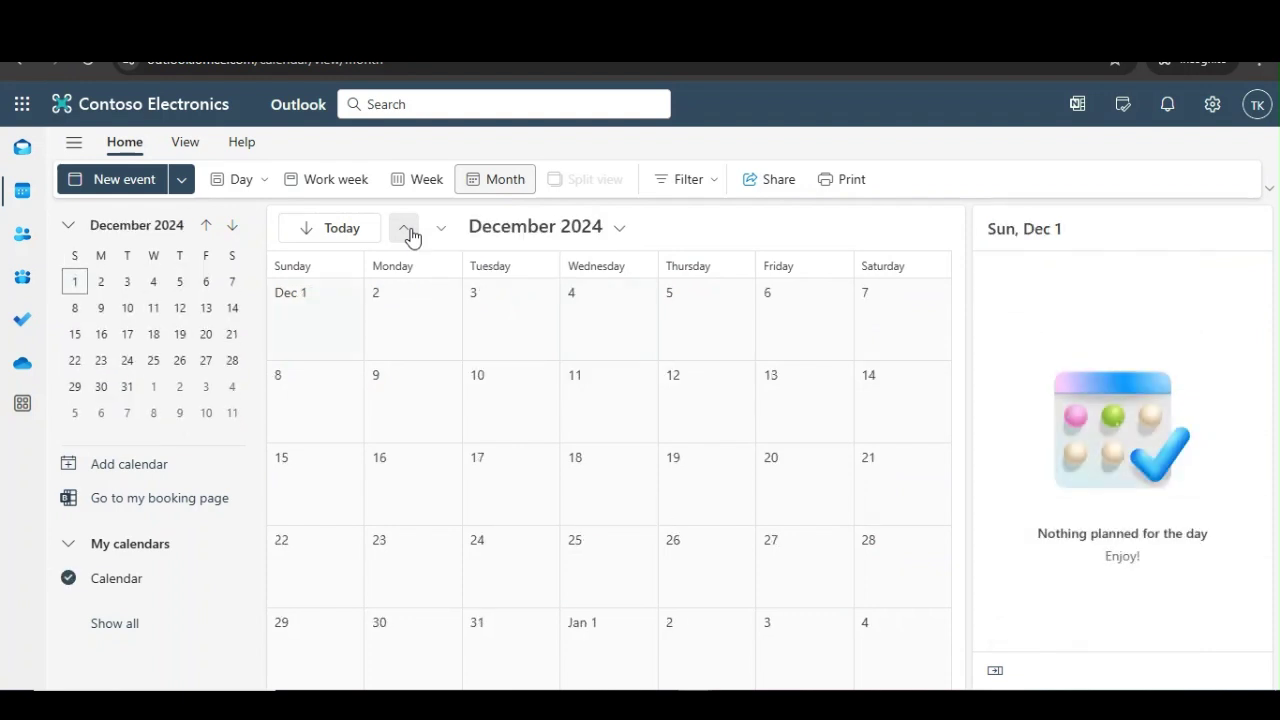
left_click(407, 231)
left_click(407, 231)
left_click(407, 231)
- Settle on July 2024 to show the migrated meetings, then open the account details
left_click(409, 231)
left_click(441, 232)
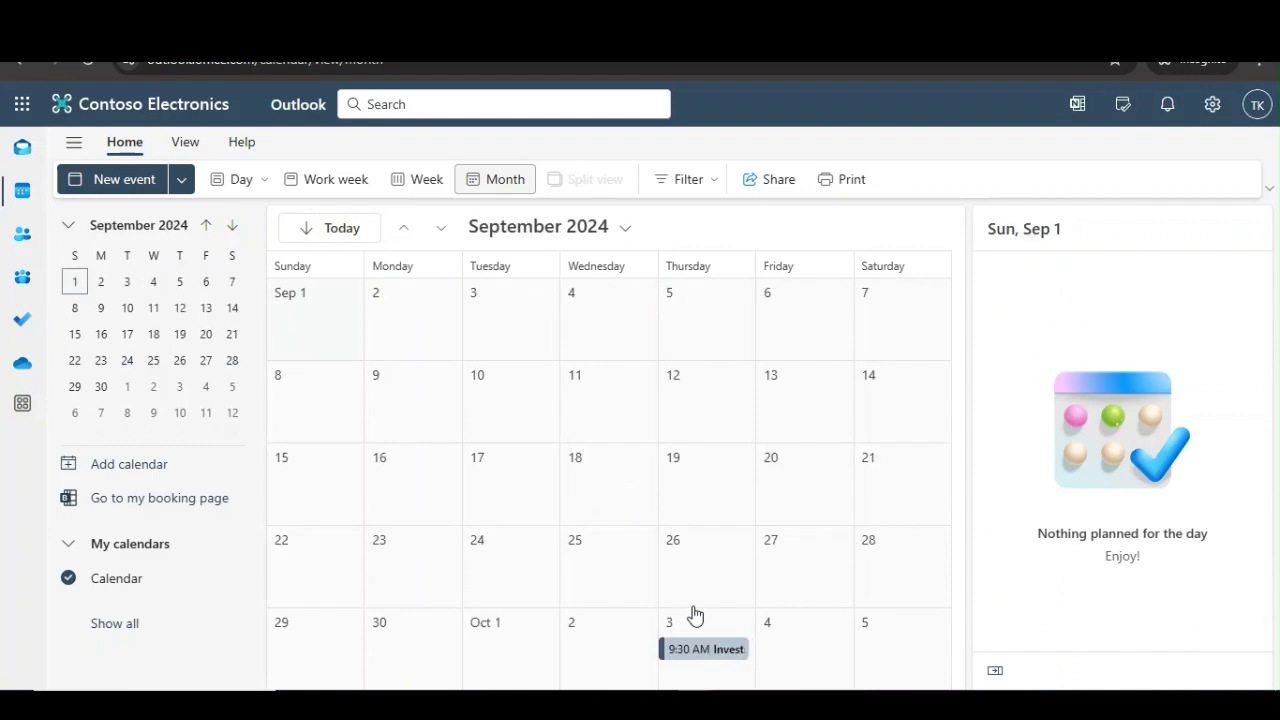
left_click(403, 228)
left_click(402, 230)
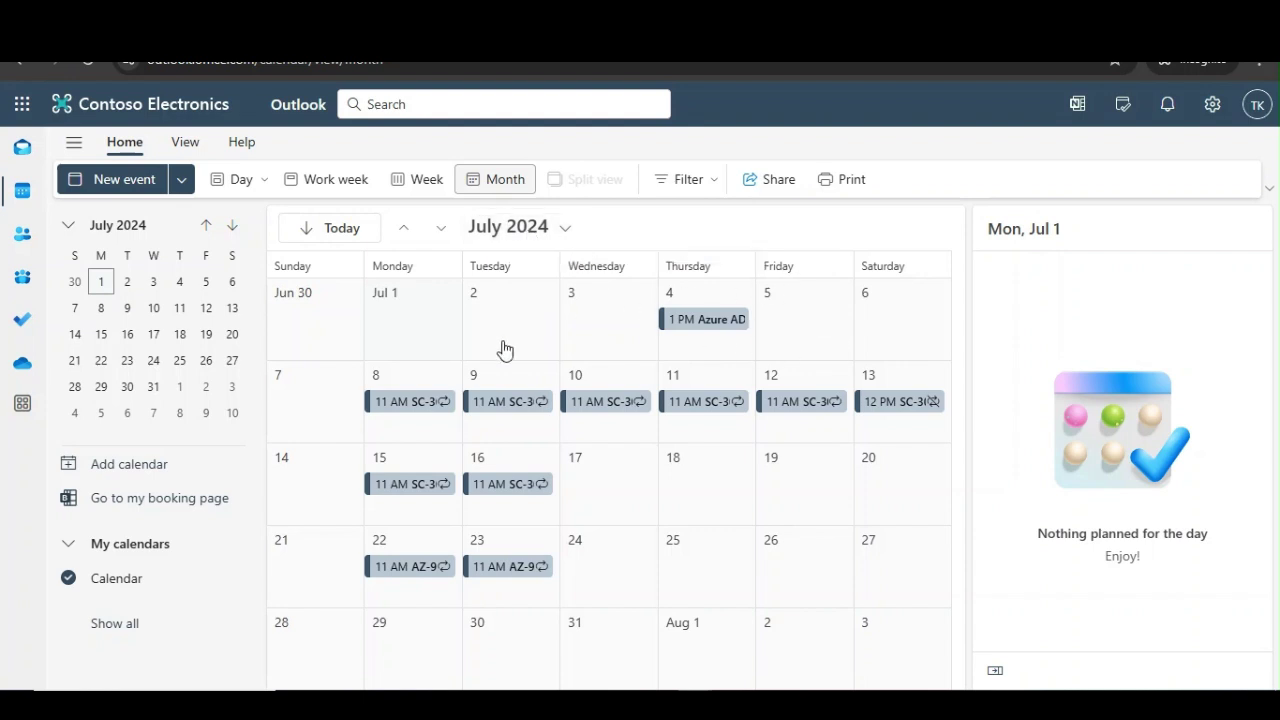
left_click(1262, 105)
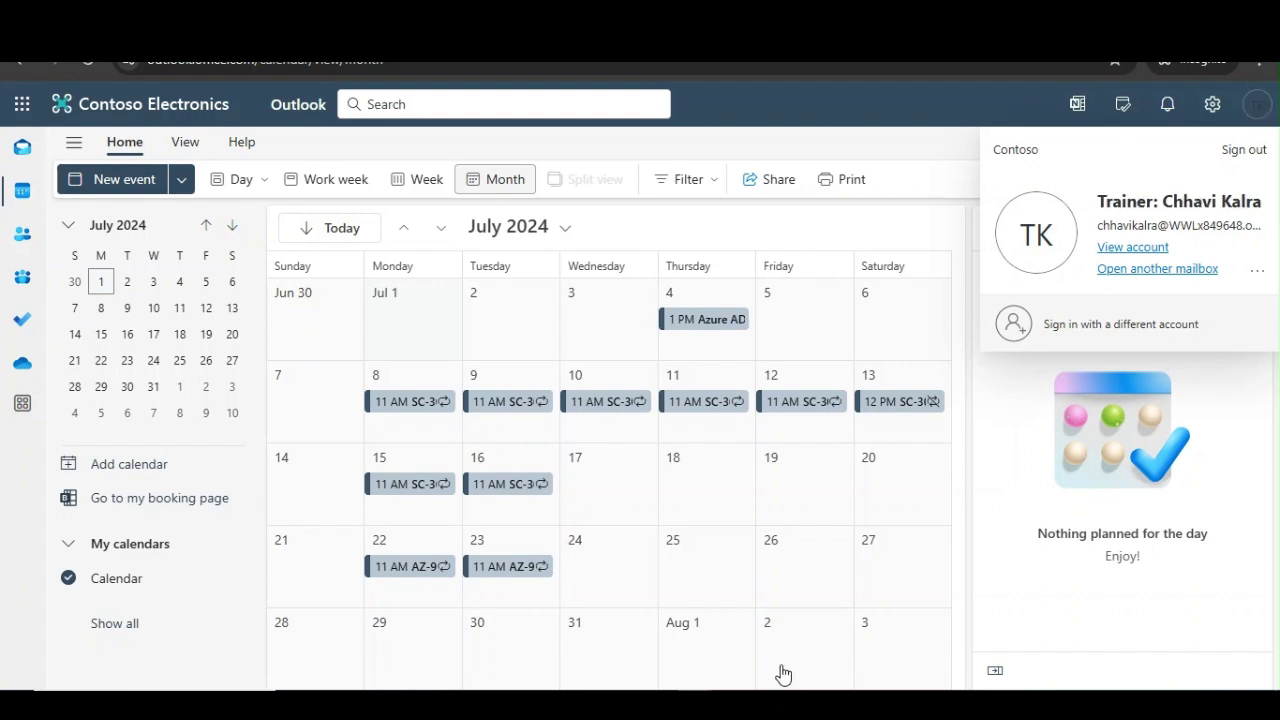
- Show the user's Mail details in the admin center and refresh to reveal 61.7MB of 100GB storage
mouse_move(700, 690)
left_click(641, 643)
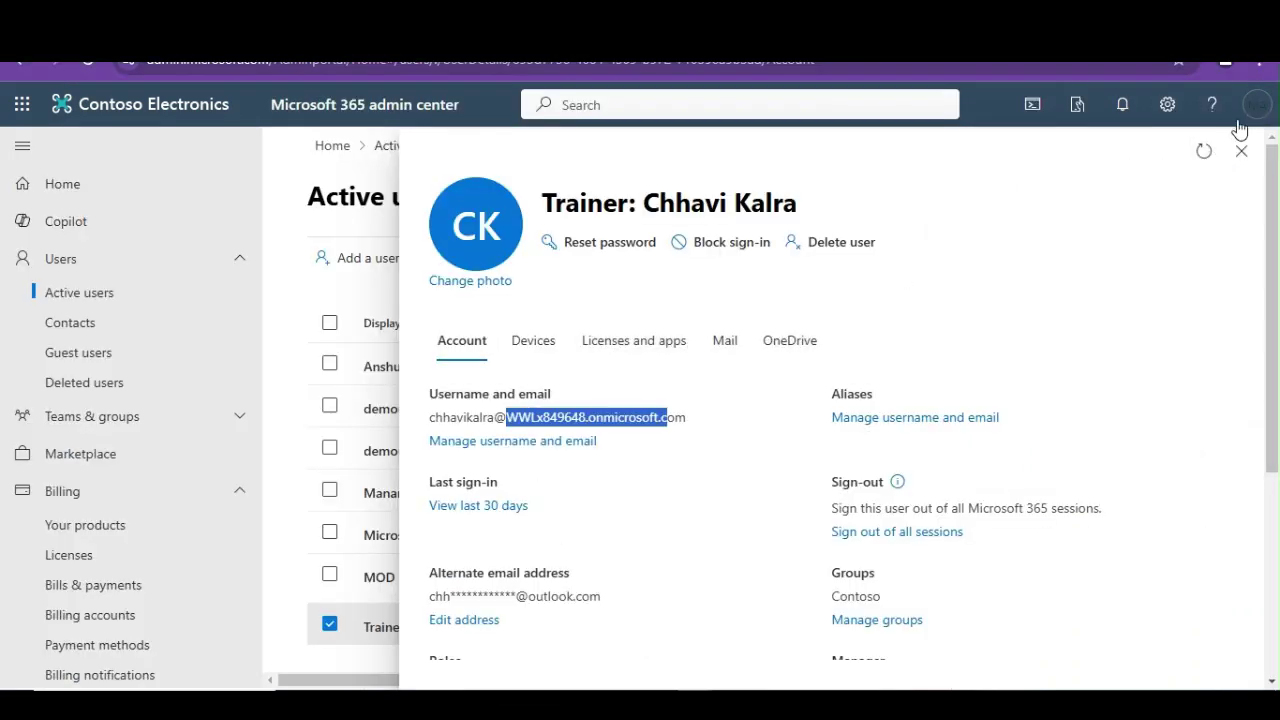
left_click(725, 340)
left_click(727, 344)
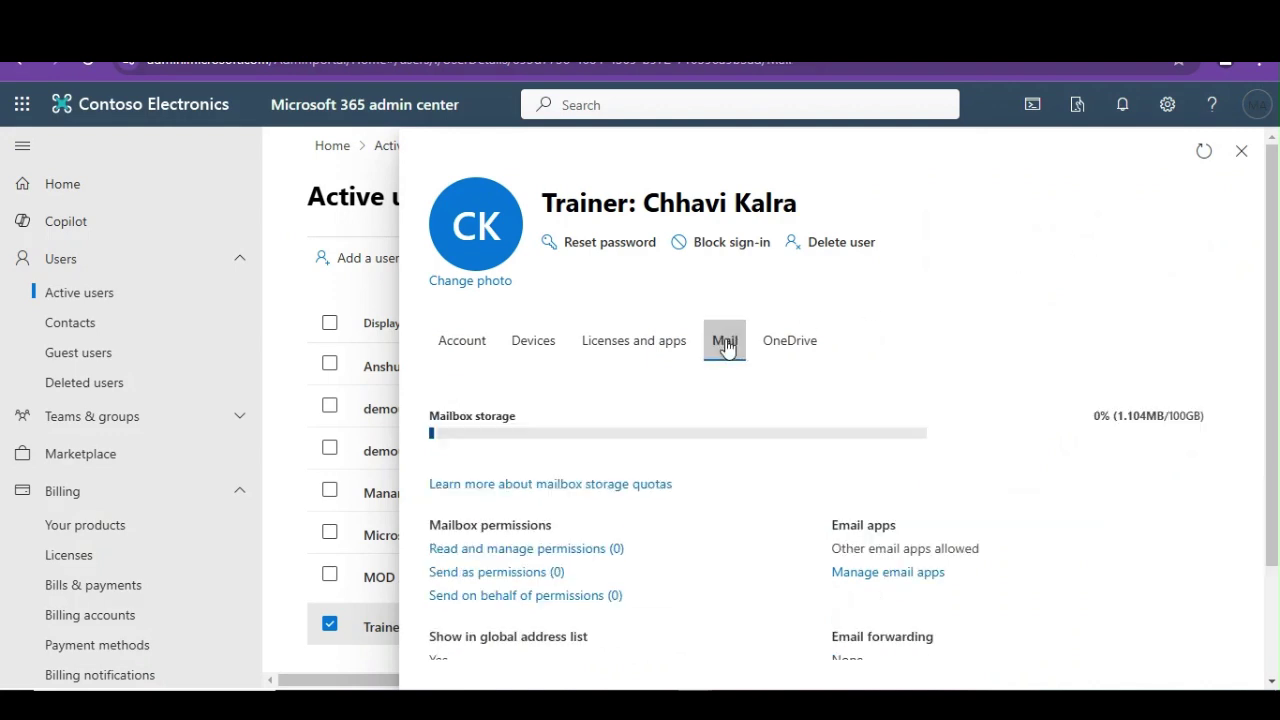
left_click(1203, 151)
- Confirm the task is Completed and show its summary event: 398 items, 0 errors
left_click_drag(1122, 416, 1162, 415)
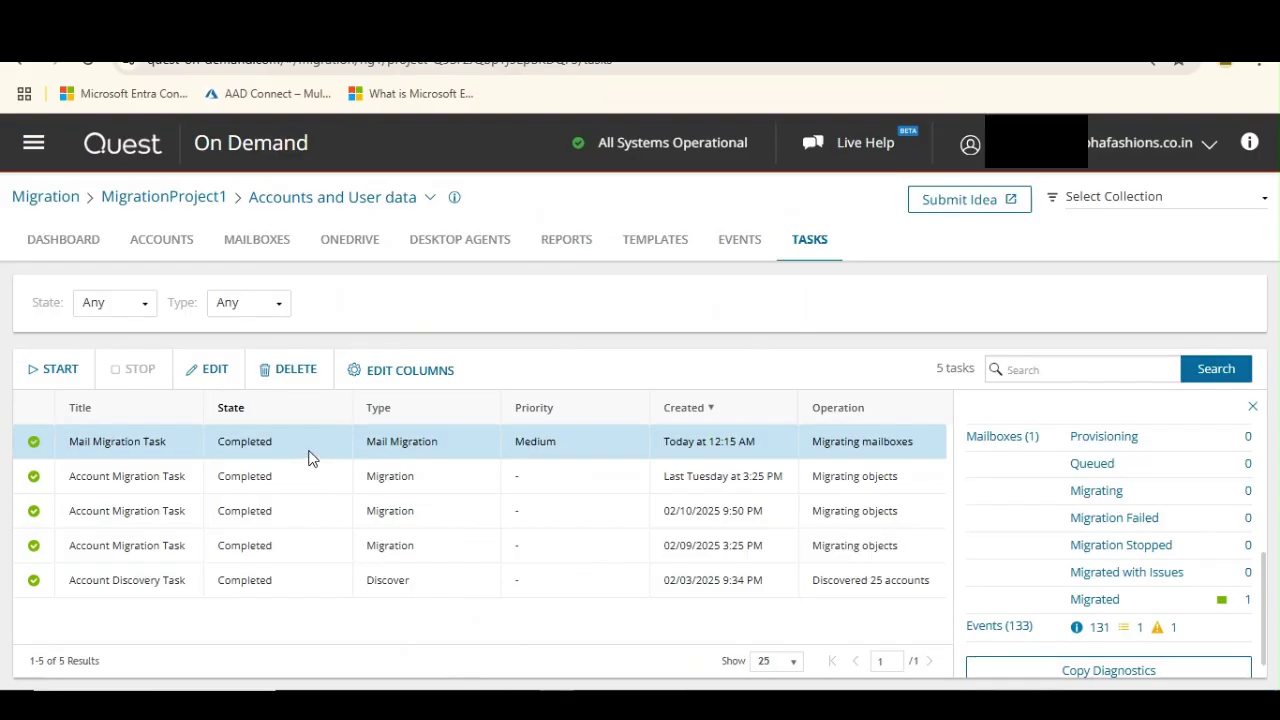
left_click_drag(77, 446, 630, 455)
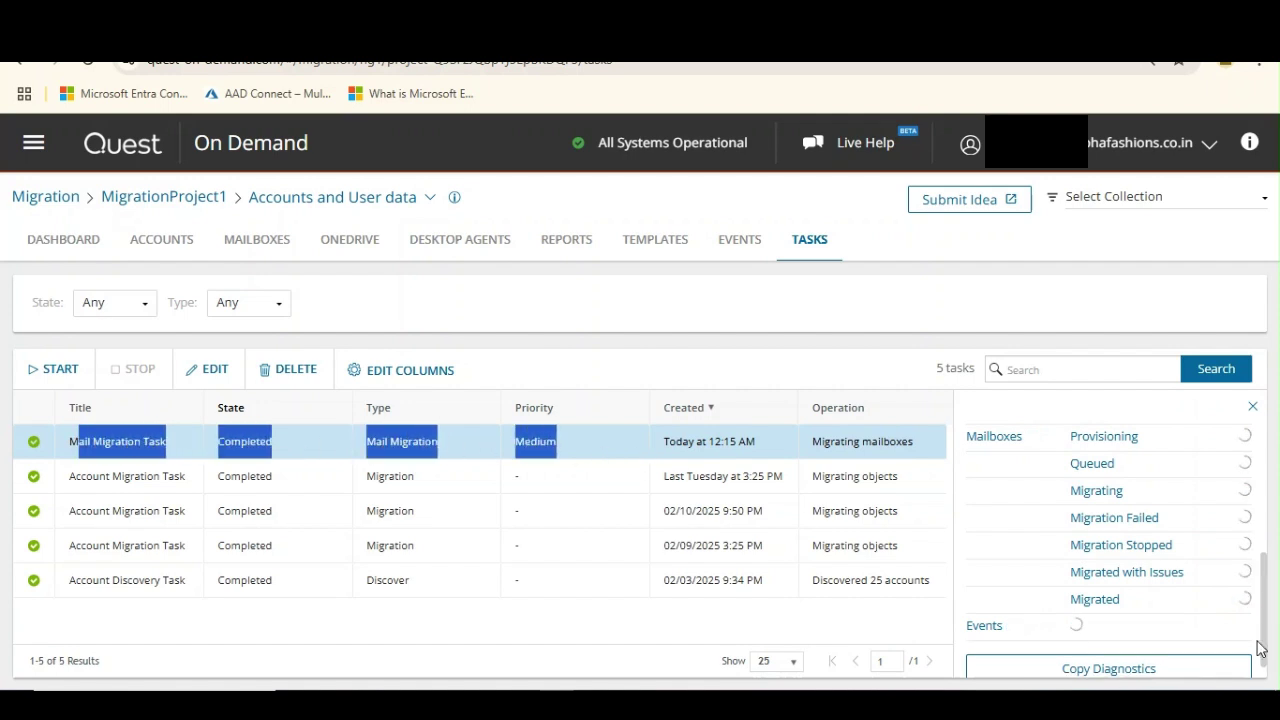
left_click_drag(1263, 636, 1270, 675)
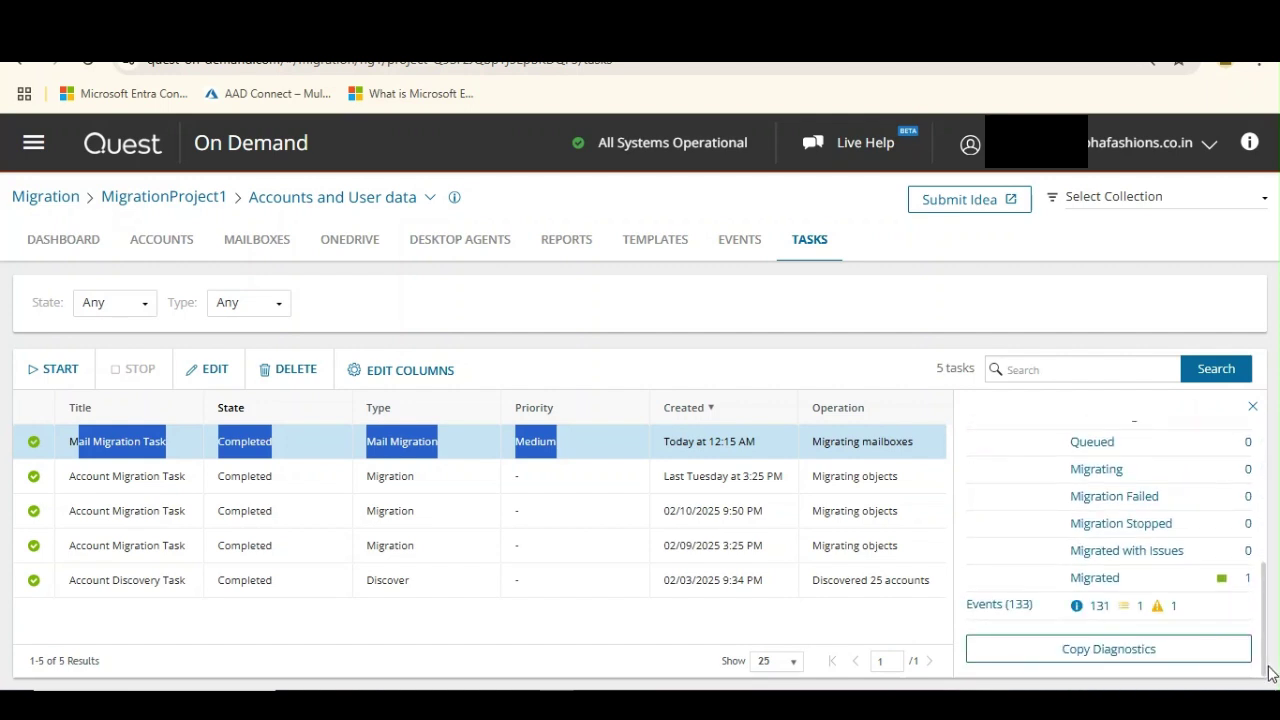
left_click(1135, 610)
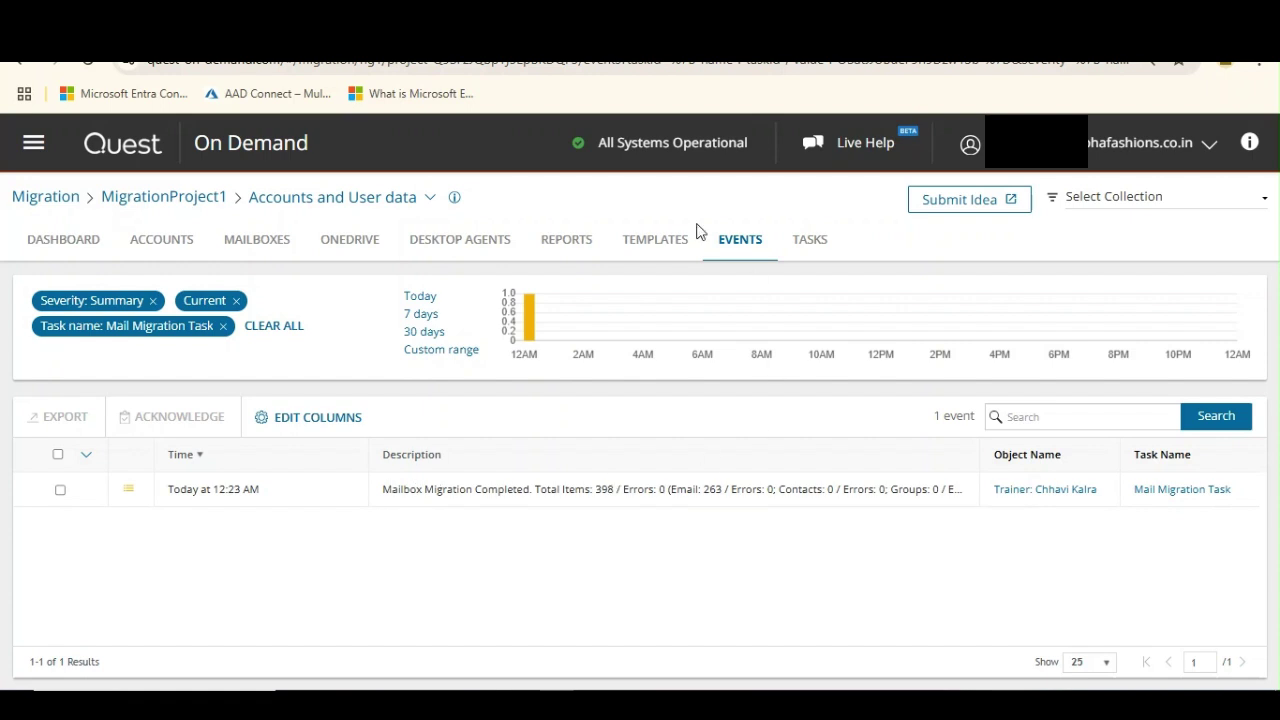
- Return to the task list showing all five tasks as Completed
left_click(826, 238)
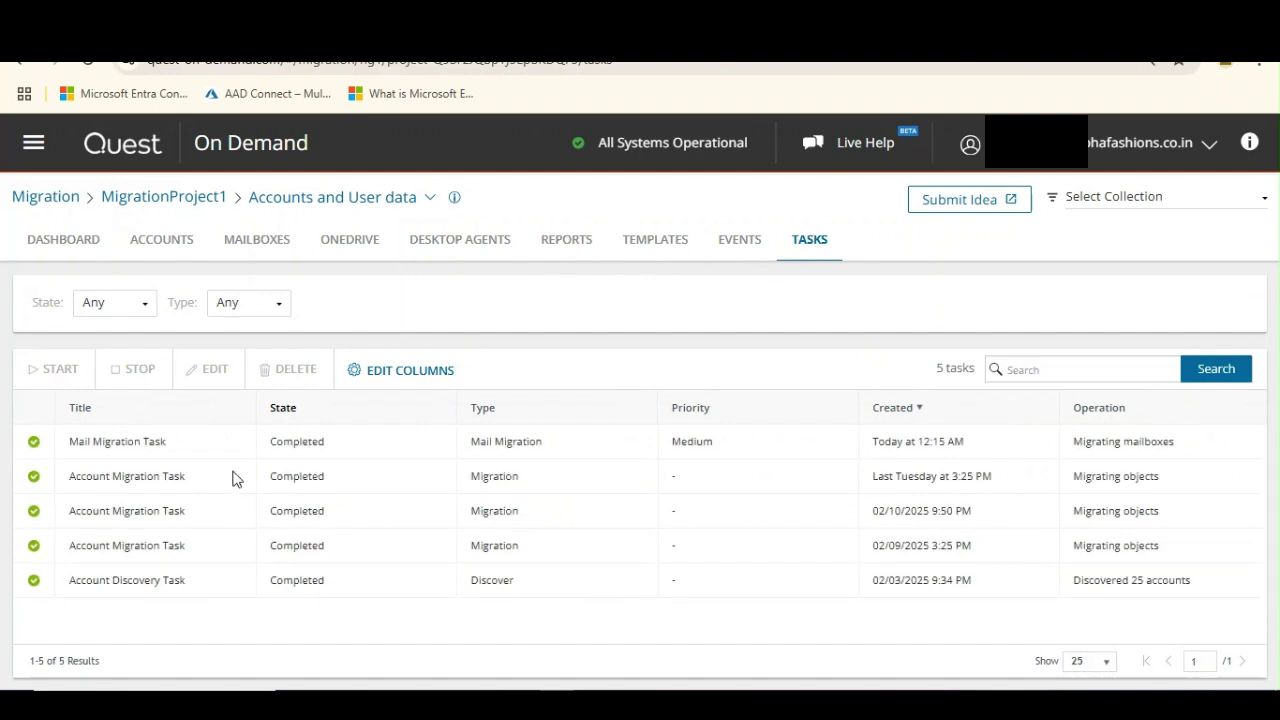
- Back in Outlook, close the account panel and read the Microsoft Audio Conferencing email in the Inbox
mouse_move(663, 688)
left_click(727, 668)
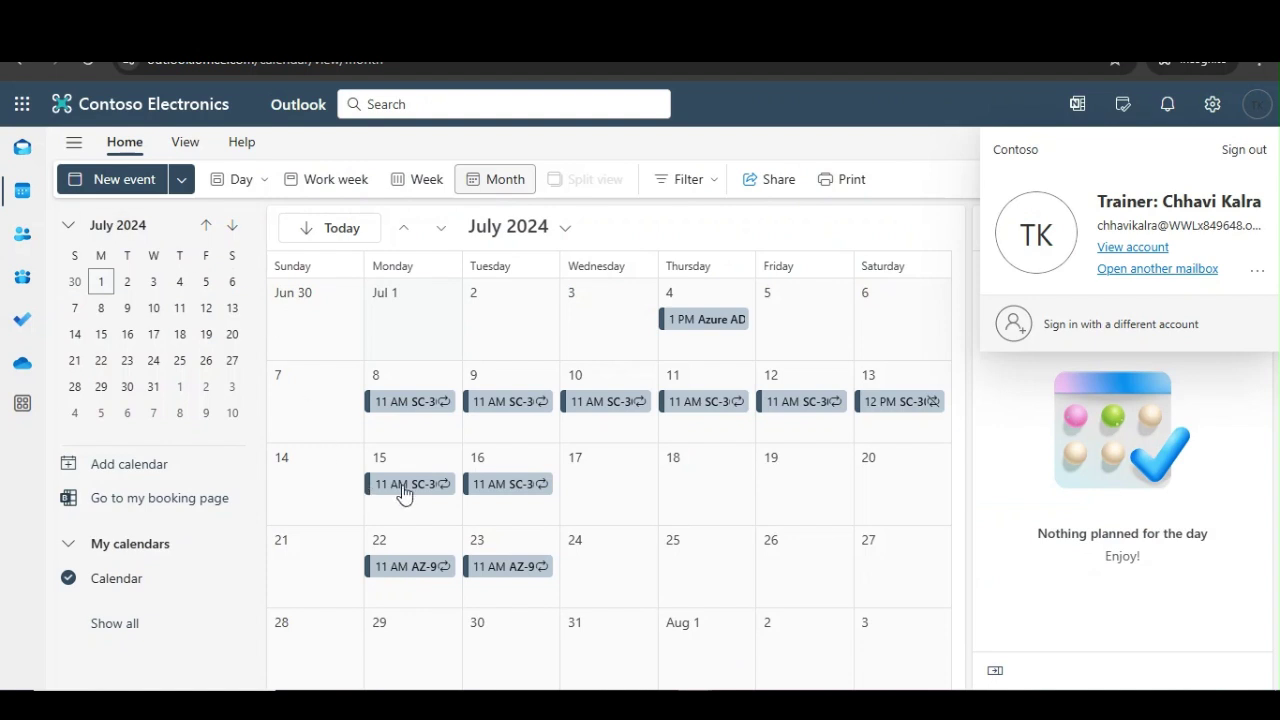
left_click(1250, 110)
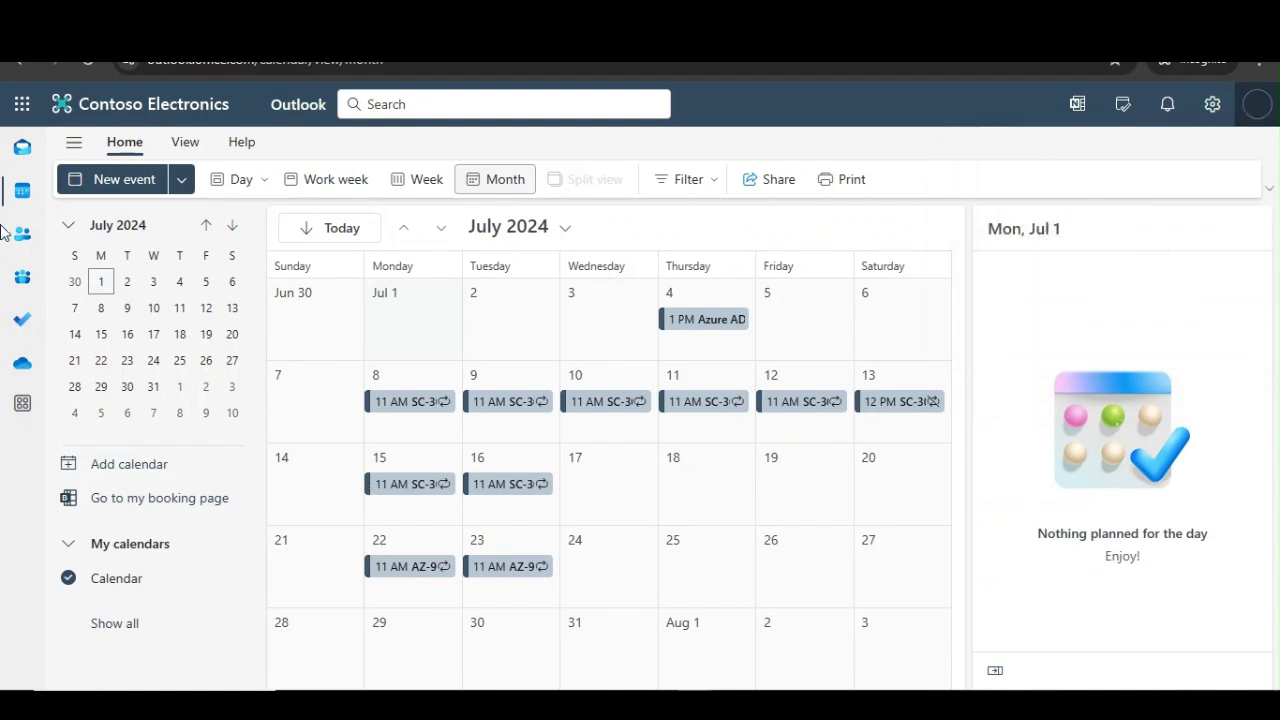
left_click(23, 147)
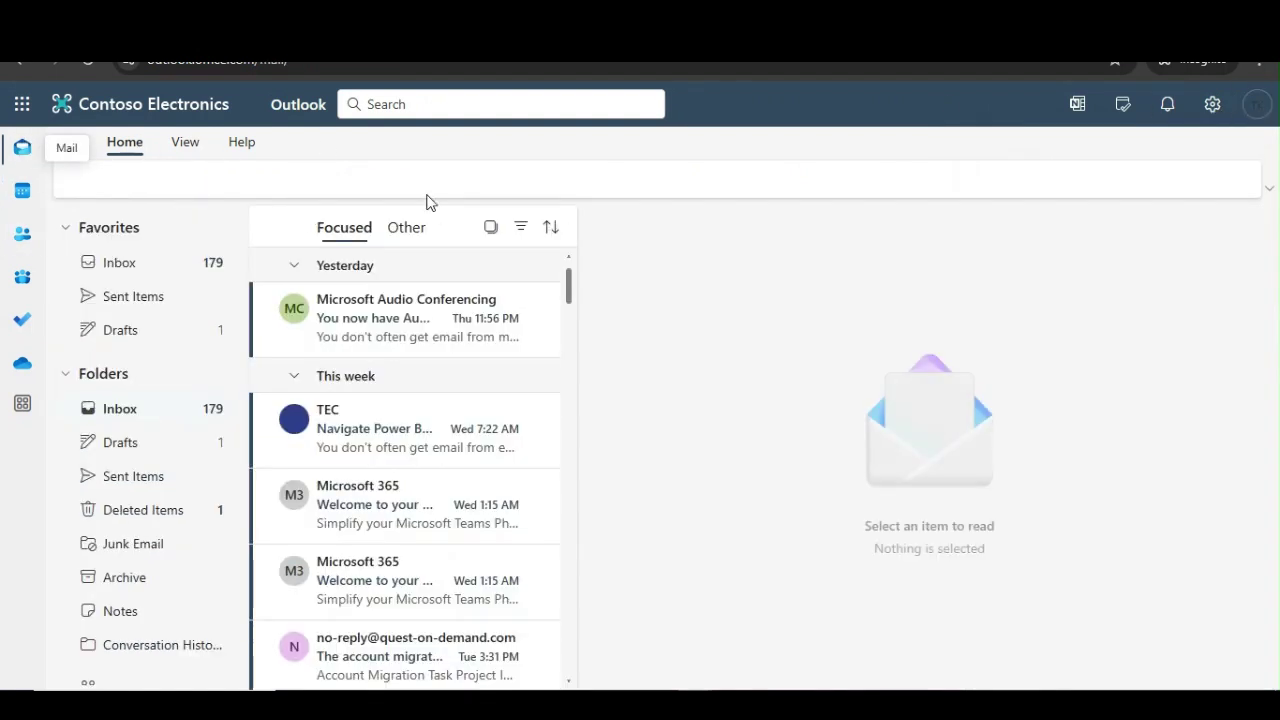
left_click(358, 330)
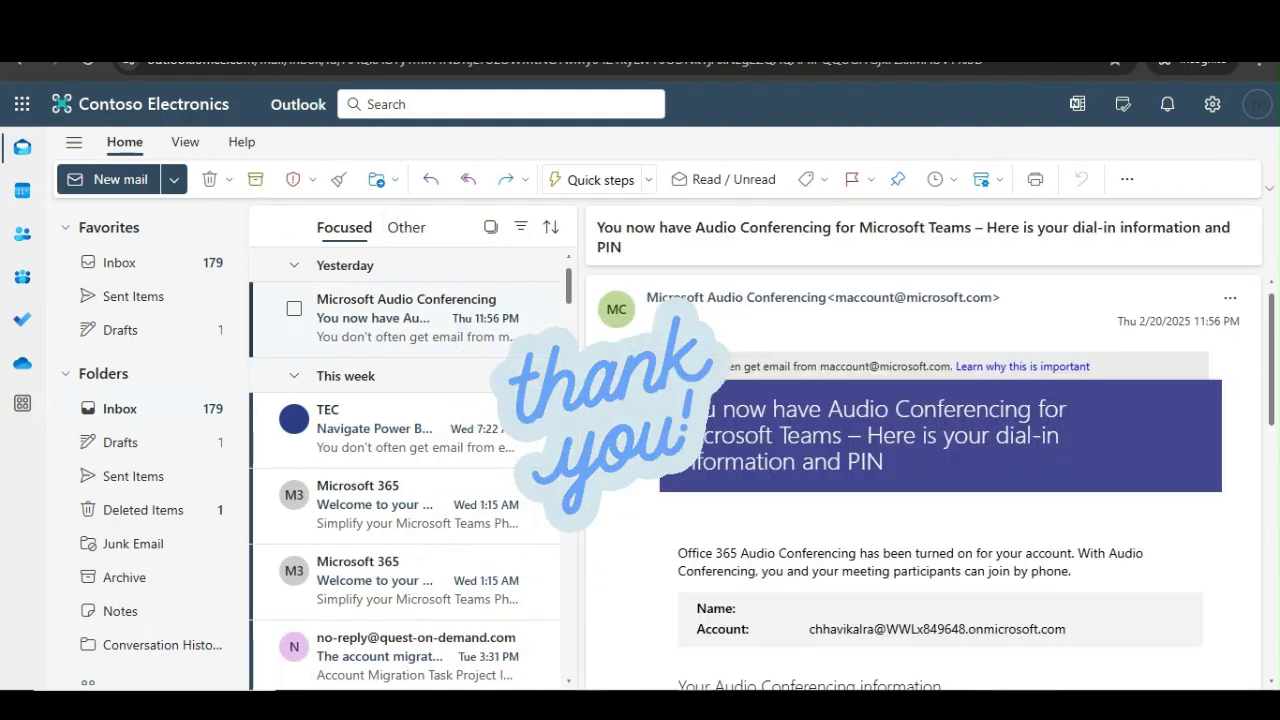